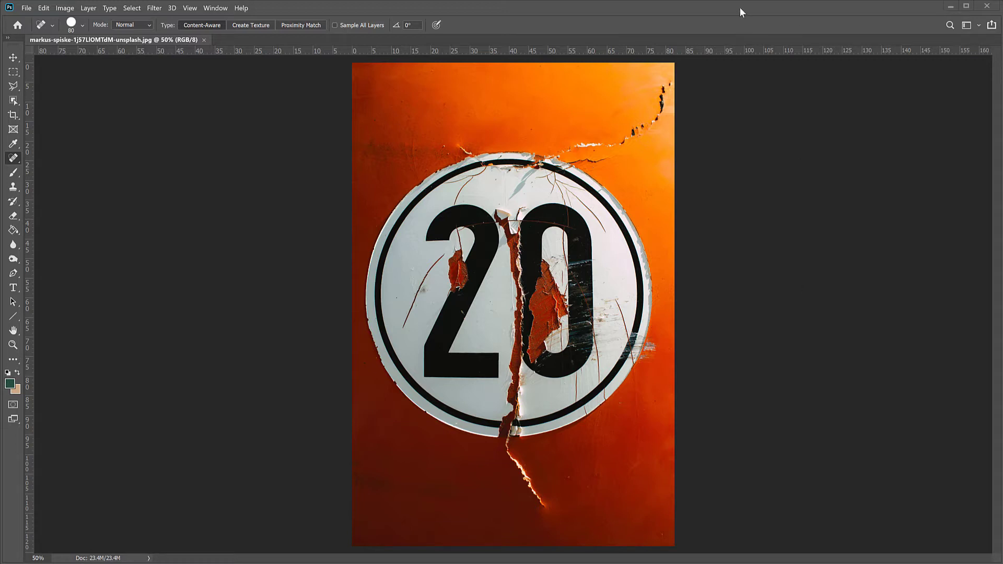
Use the Spot Healing Brush to remove the specks and dark smudge on the white area left of the 2.
key(ctrl+1)
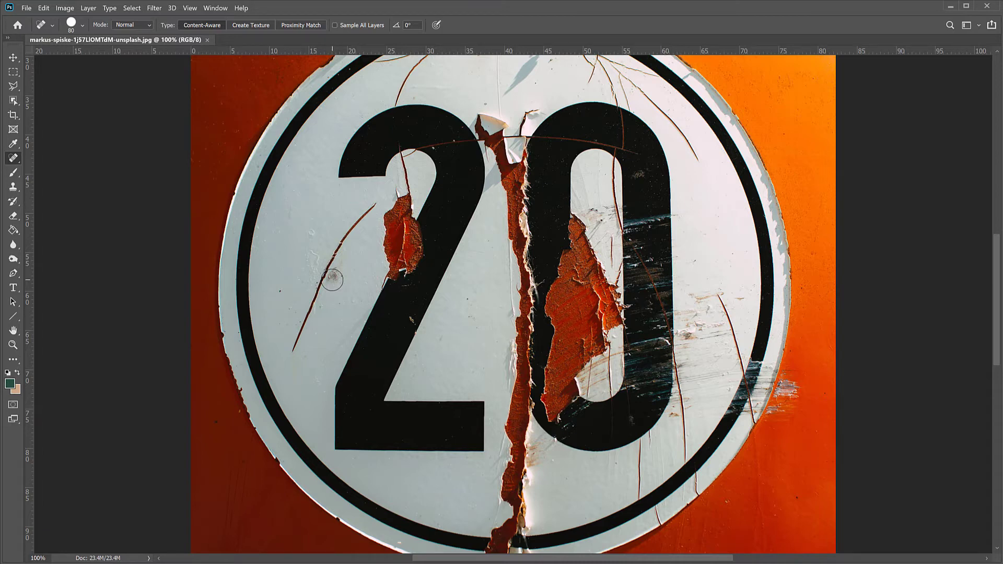
key(ctrl+plus)
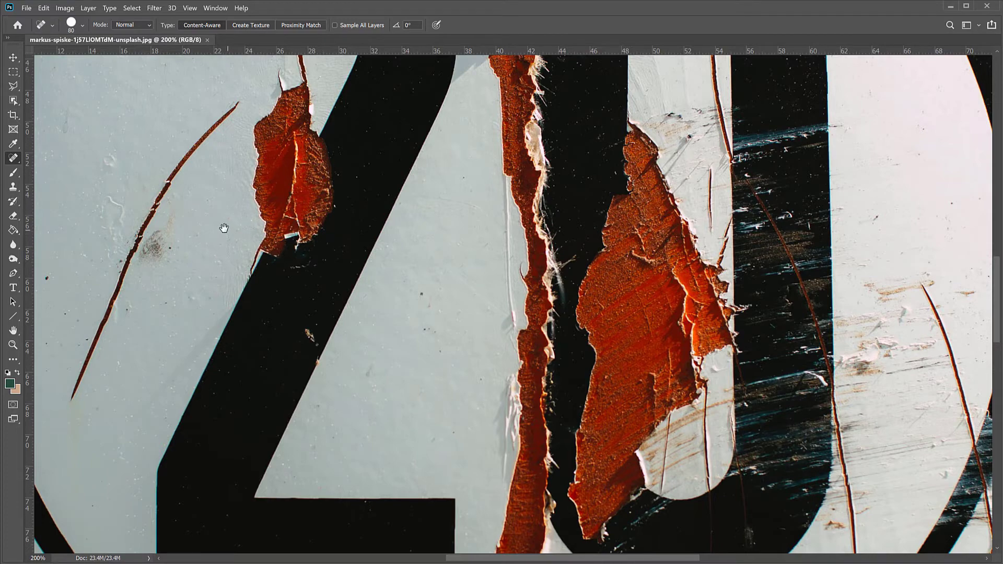
drag(237, 222, 333, 273)
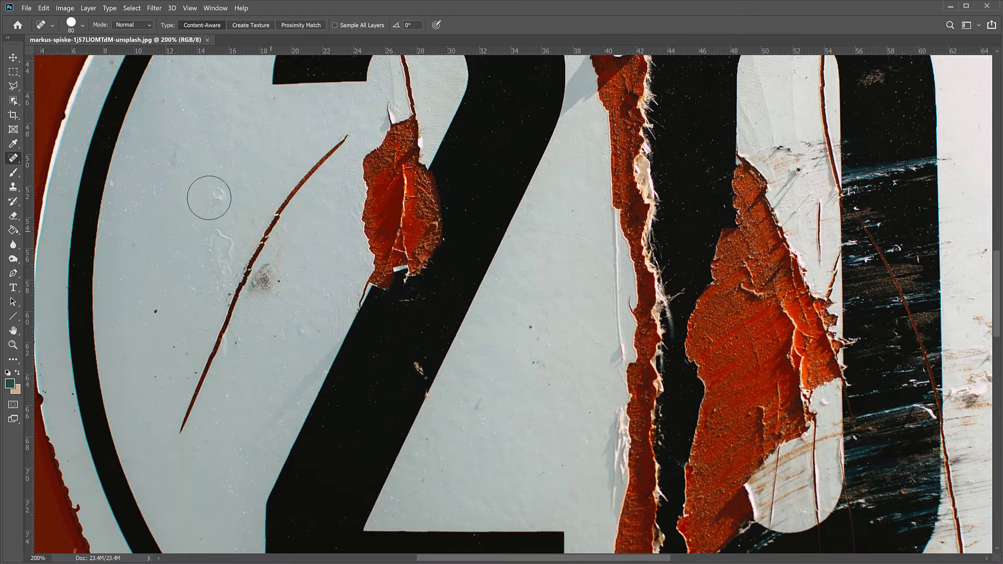
right_click(16, 162)
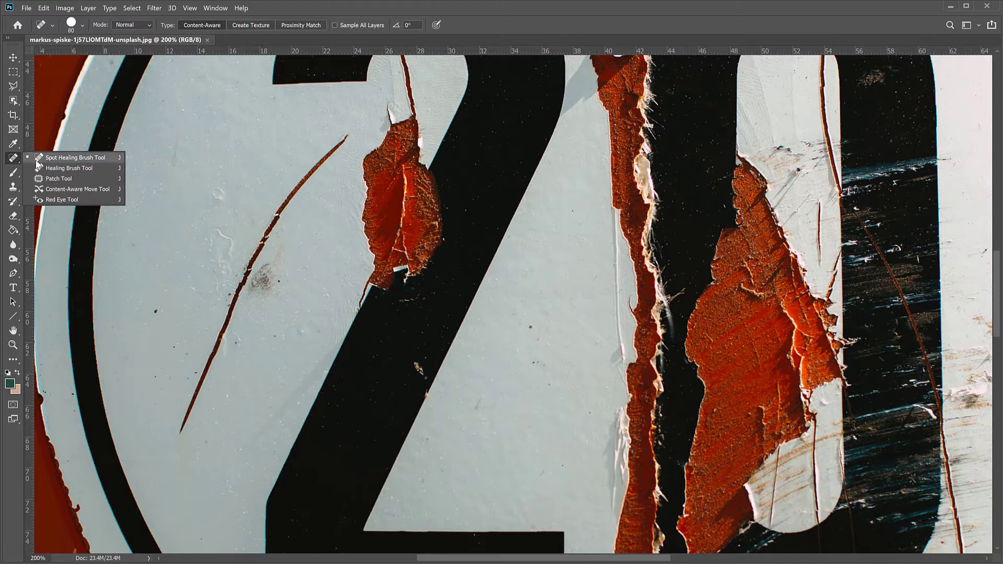
click(92, 158)
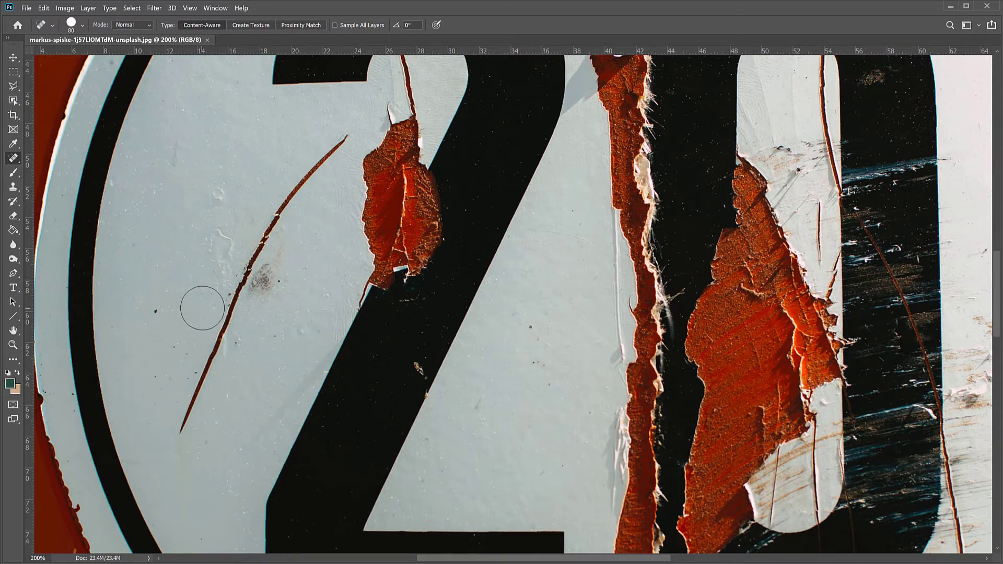
click(155, 311)
click(224, 189)
click(175, 154)
click(271, 282)
click(279, 263)
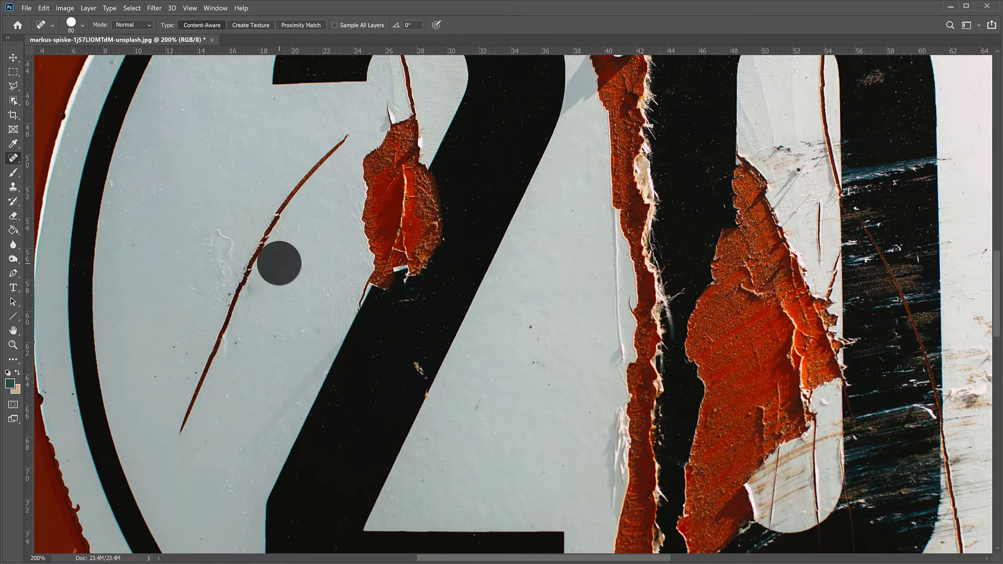
Heal the small blemishes on the white areas beside the 2's diagonal and the raised paint marks next to the long scratch.
click(246, 343)
click(268, 337)
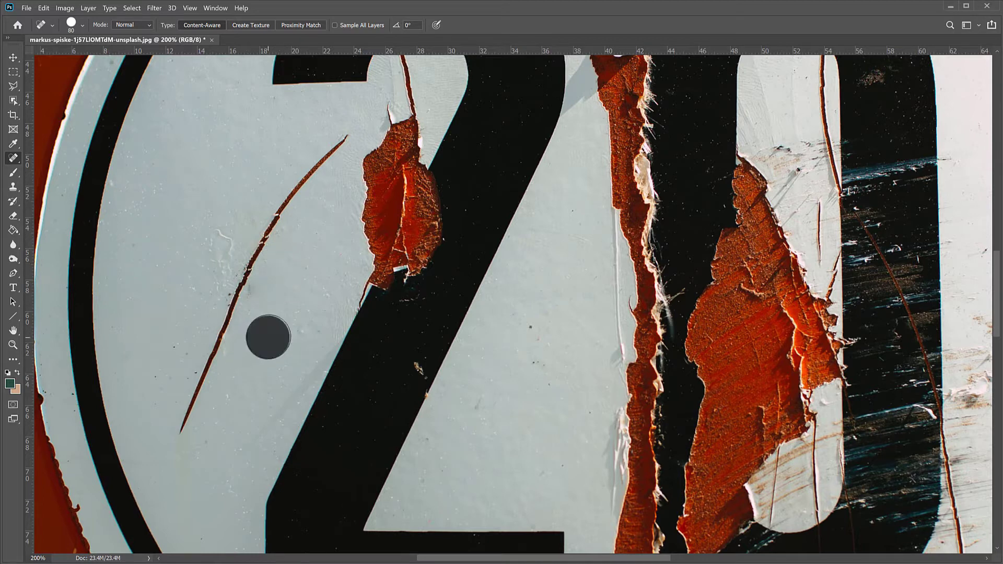
click(292, 331)
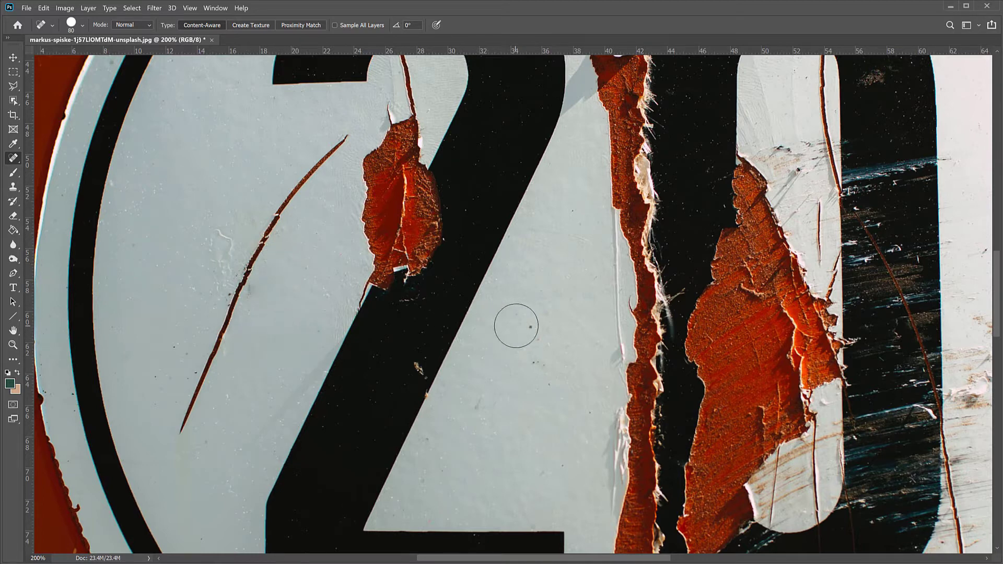
click(535, 343)
click(227, 242)
click(215, 274)
Heal the long red scratch left of the 2 with a size 60 brush, plus the chip on the 2's diagonal stroke.
mouse_move(342, 136)
mouse_down()
mouse_move(250, 263)
mouse_move(180, 427)
mouse_up()
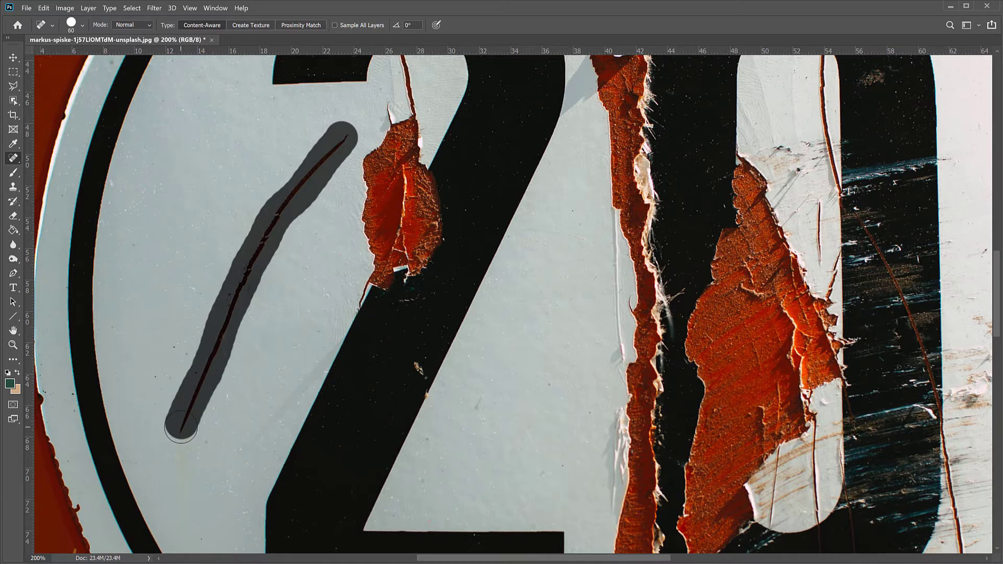
drag(181, 428, 181, 428)
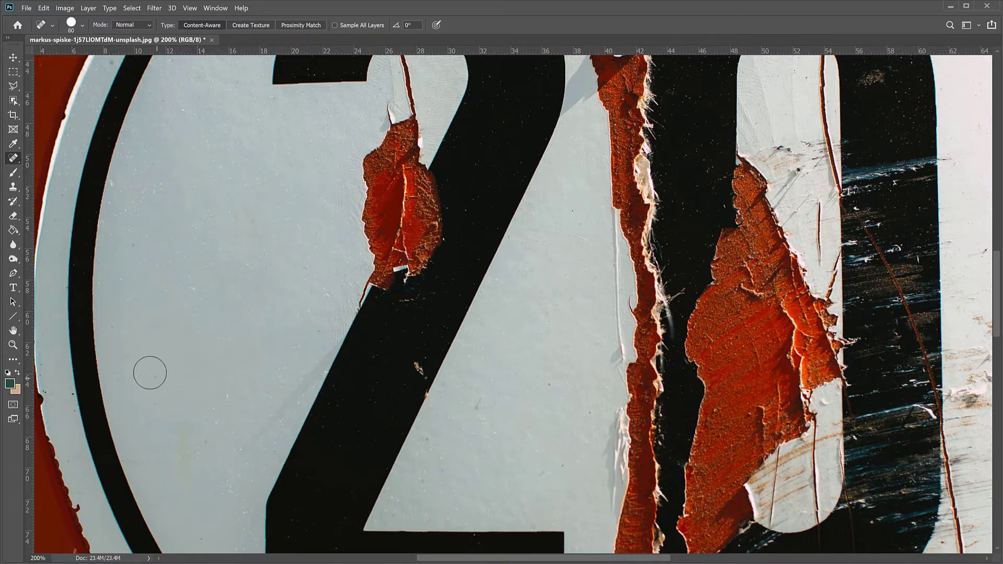
click(195, 295)
click(418, 366)
Heal the specks on the white area between the 2's diagonal and the torn strip, just above its base.
key(ctrl+plus)
scroll(401, 409, down, 5)
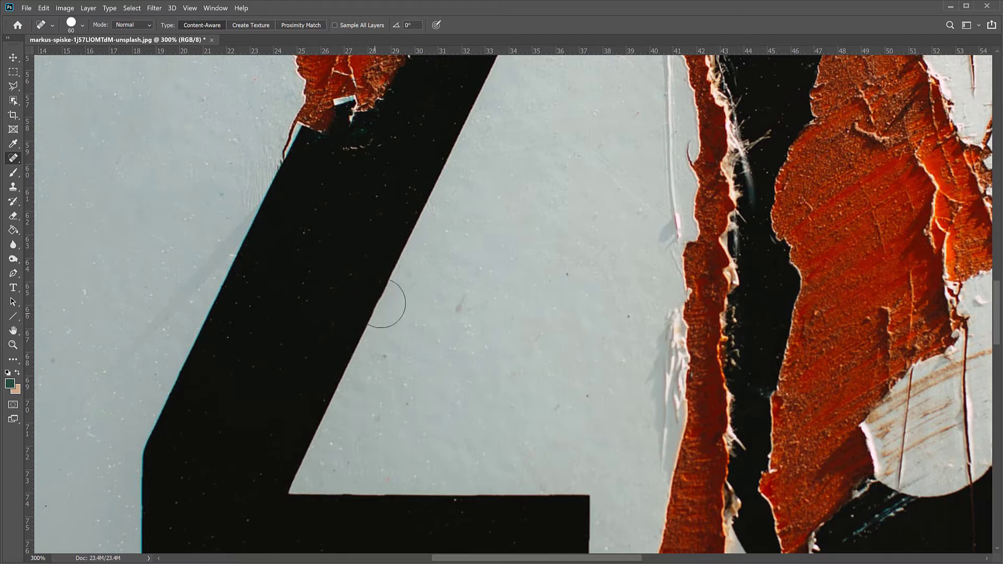
click(460, 305)
click(567, 279)
click(605, 345)
click(586, 395)
click(532, 403)
click(396, 358)
click(403, 399)
click(381, 413)
click(376, 381)
click(444, 307)
Heal the faint curved line and speck higher up on the white area between the 2 and the torn strip.
scroll(470, 219, up, 3)
scroll(473, 223, up, 1)
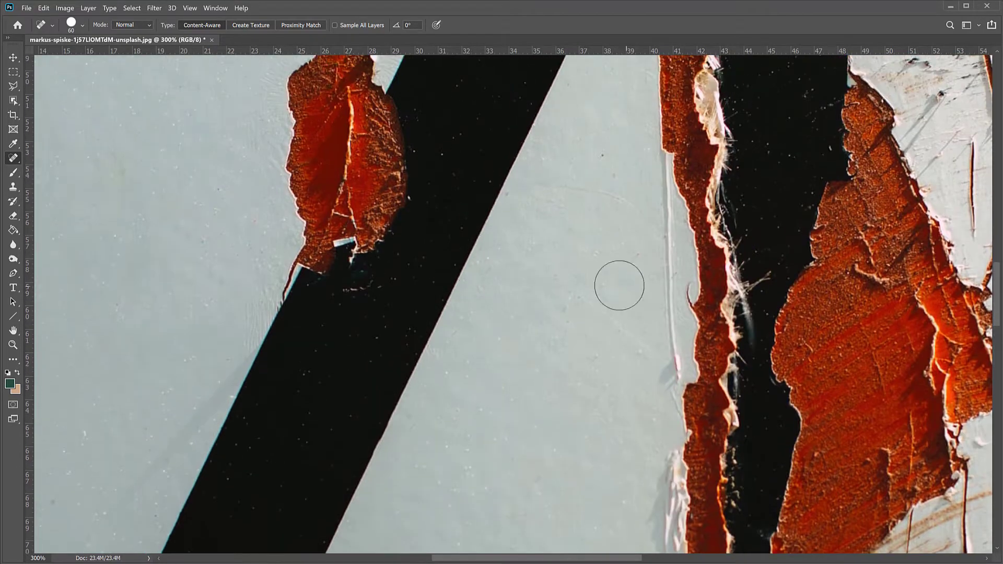
drag(637, 212, 583, 196)
click(602, 171)
Heal the vertical crease above the torn flap between the digits and the dark specks on the surrounding white area.
drag(785, 214, 361, 326)
drag(538, 221, 447, 386)
drag(483, 298, 403, 383)
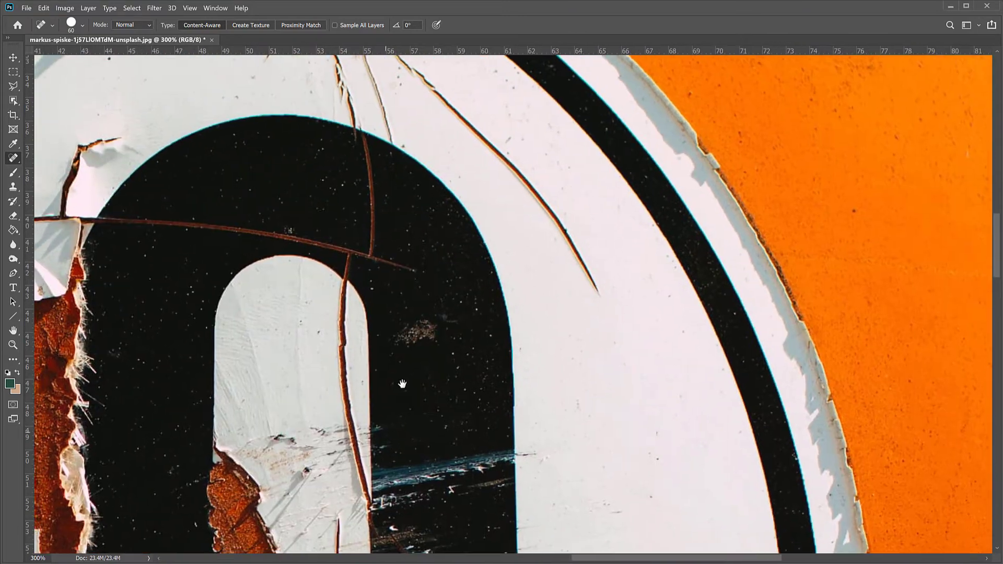
drag(463, 203, 689, 220)
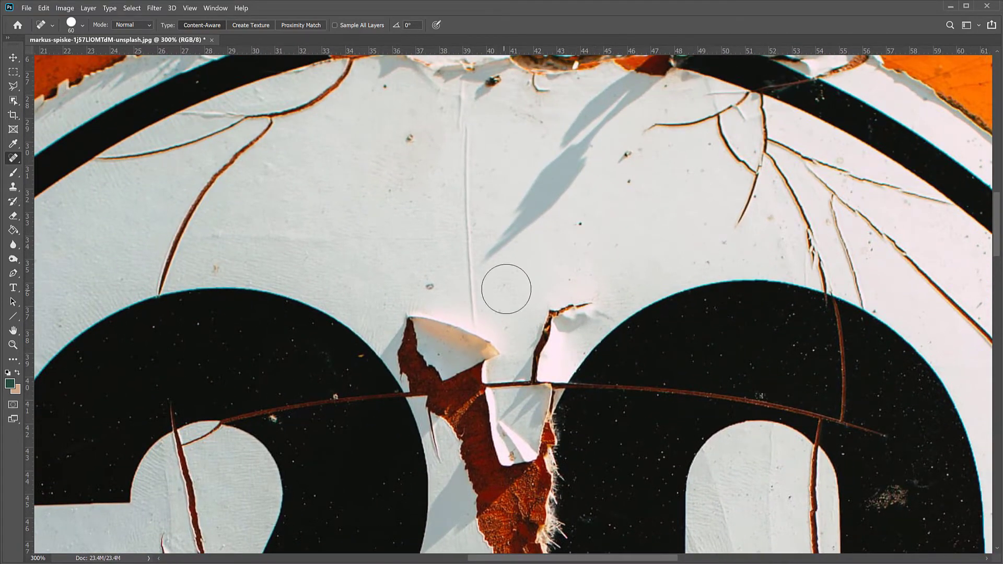
mouse_move(477, 306)
mouse_down()
mouse_move(462, 251)
mouse_move(463, 141)
mouse_up()
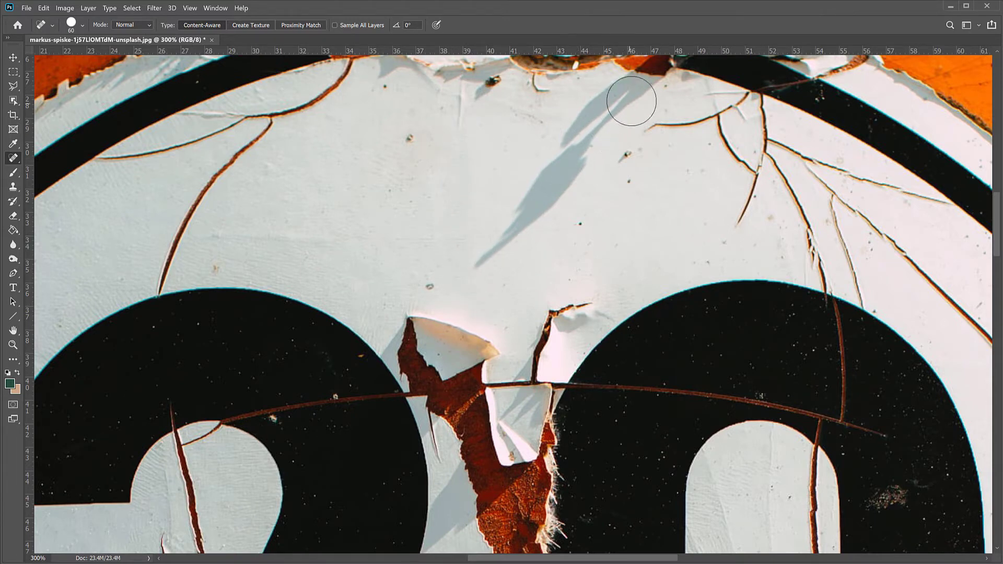
click(632, 158)
click(430, 286)
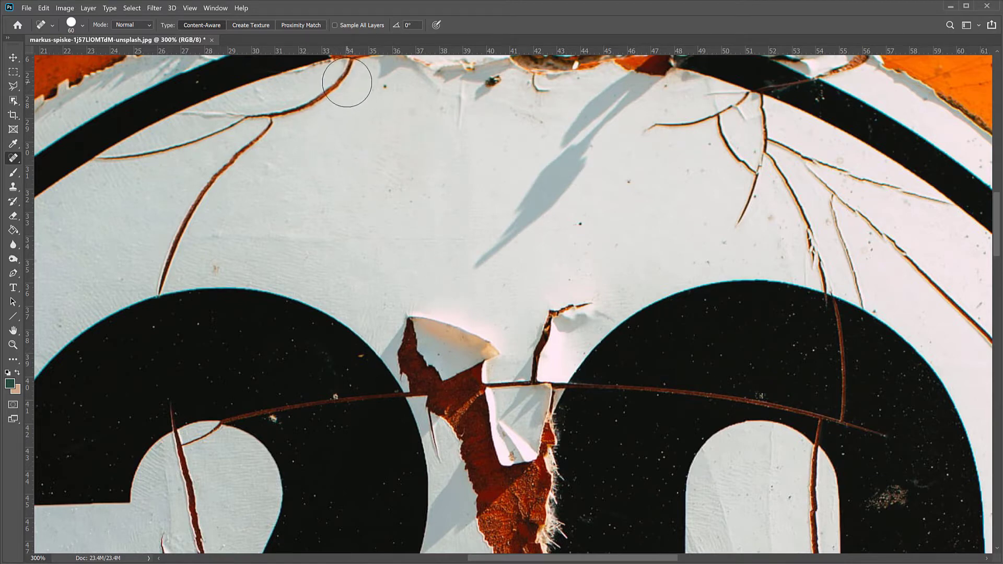
Heal the branching cracks above the 2, the grey shadow streak above the digits and the marks near the chipped edge.
mouse_move(348, 81)
mouse_down()
mouse_move(298, 107)
mouse_move(206, 128)
mouse_move(112, 175)
mouse_up()
drag(290, 107, 167, 268)
click(190, 134)
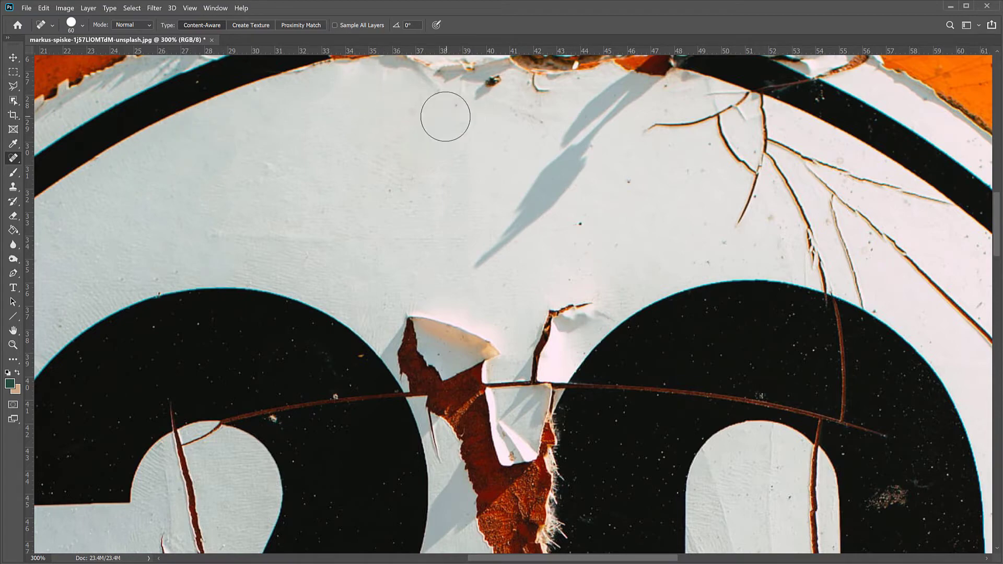
drag(576, 160, 481, 257)
mouse_move(633, 86)
mouse_down()
mouse_move(571, 139)
mouse_move(515, 83)
mouse_up()
Try to heal the long diagonal crack between the 0 and the black ring in one stroke with a size 60 brush.
scroll(533, 199, right, 5)
mouse_move(560, 242)
mouse_down()
mouse_move(555, 222)
mouse_move(757, 462)
mouse_up()
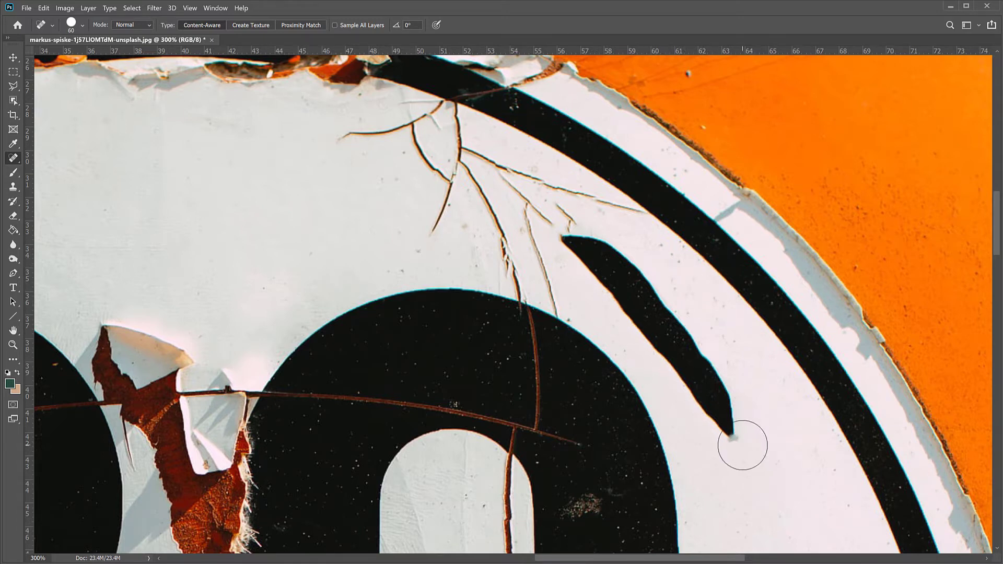
mouse_move(742, 445)
mouse_down()
mouse_move(625, 280)
mouse_move(573, 243)
mouse_up()
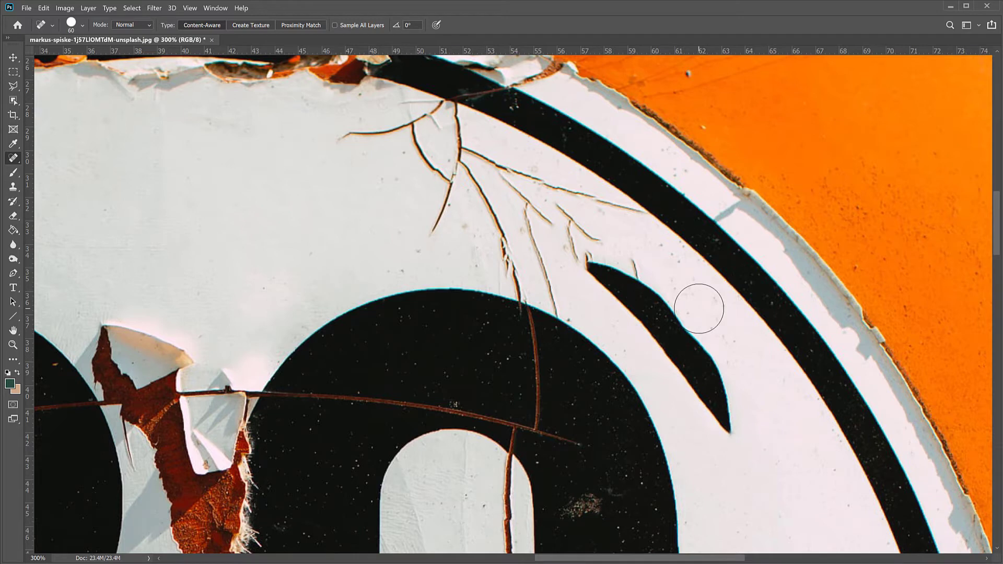
Heal the long diagonal crack and its small branches between the 0 and the black ring, using a size 40 brush.
mouse_move(699, 309)
mouse_down()
mouse_move(699, 359)
mouse_move(722, 426)
mouse_up()
mouse_move(728, 429)
mouse_down()
mouse_move(676, 325)
mouse_move(649, 294)
mouse_move(593, 264)
mouse_move(720, 418)
mouse_up()
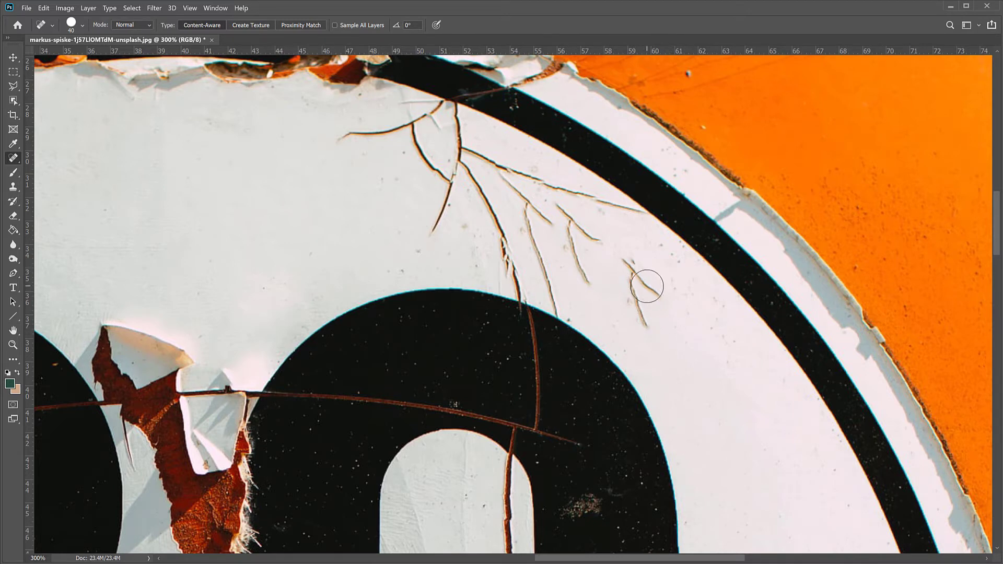
mouse_move(632, 262)
mouse_down()
mouse_move(654, 295)
mouse_move(630, 271)
mouse_move(658, 329)
mouse_up()
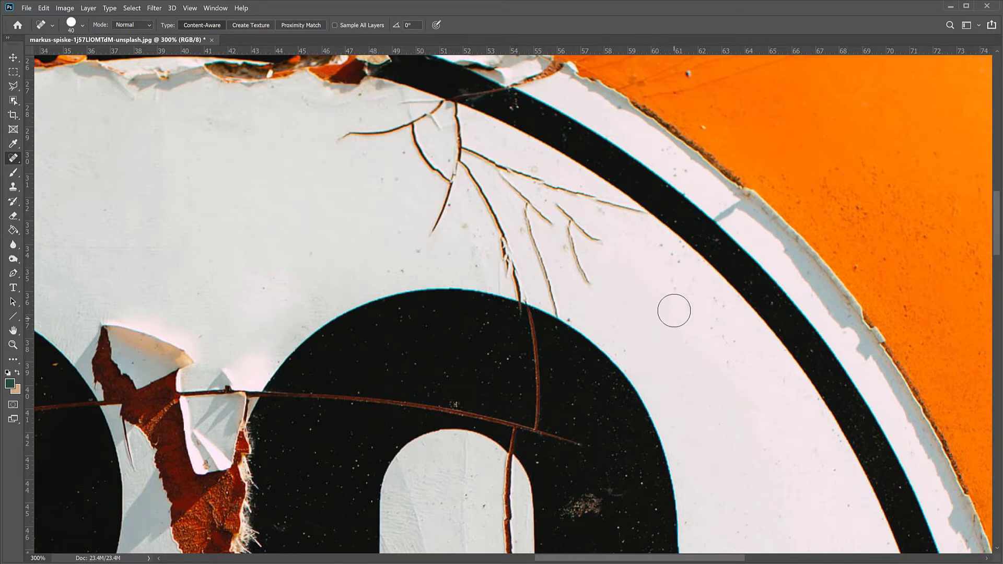
click(677, 263)
mouse_move(570, 209)
mouse_down()
mouse_move(598, 239)
mouse_move(602, 272)
mouse_up()
Heal the network of branching cracks on the white area between the top of the 0 and the black ring.
mouse_move(510, 178)
mouse_down()
mouse_move(554, 220)
mouse_move(461, 149)
mouse_up()
mouse_move(520, 197)
mouse_down()
mouse_move(541, 260)
mouse_move(569, 288)
mouse_move(563, 301)
mouse_move(521, 280)
mouse_move(450, 112)
mouse_up()
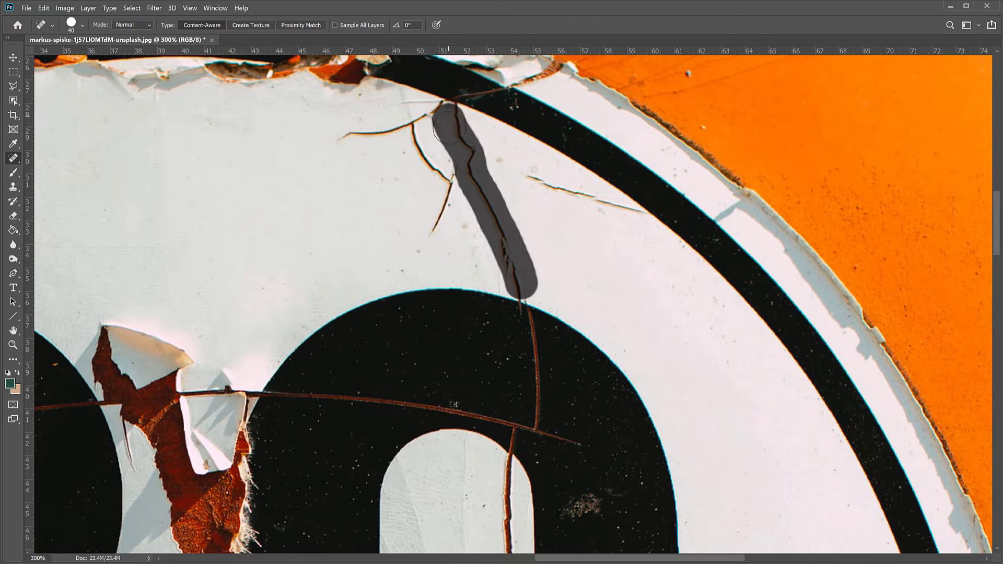
drag(464, 152, 439, 230)
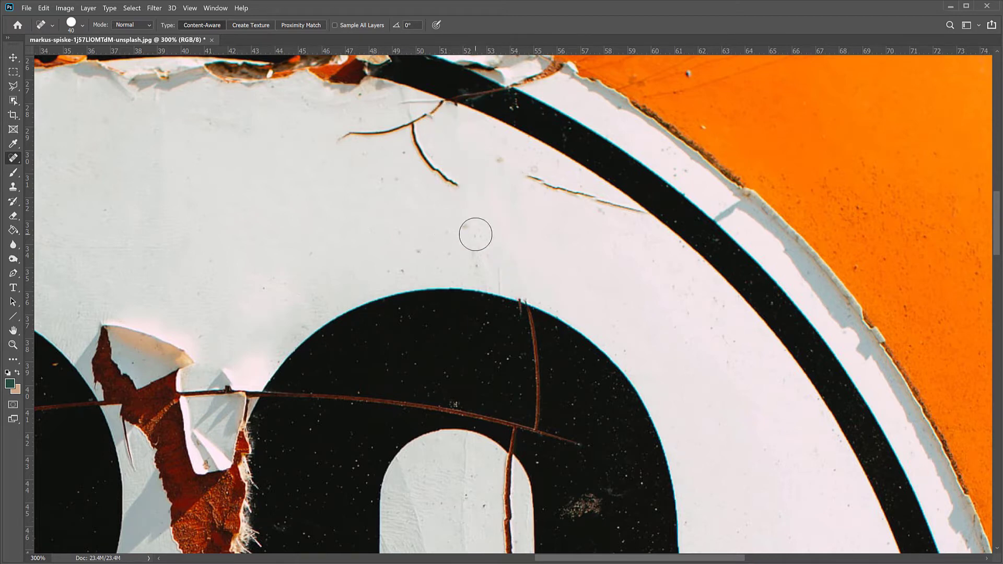
mouse_move(461, 190)
mouse_down()
mouse_move(407, 125)
mouse_move(339, 138)
mouse_up()
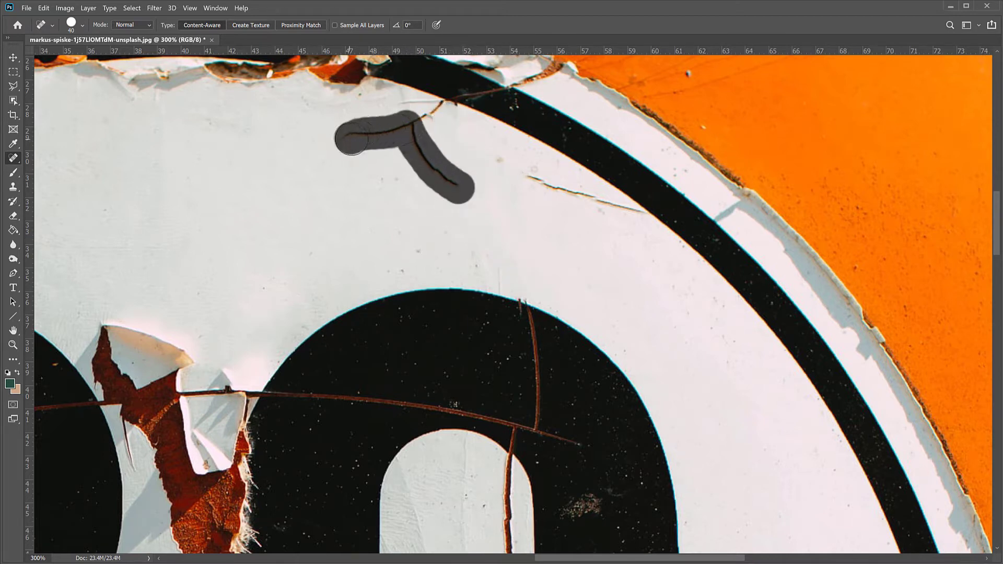
drag(435, 115, 416, 115)
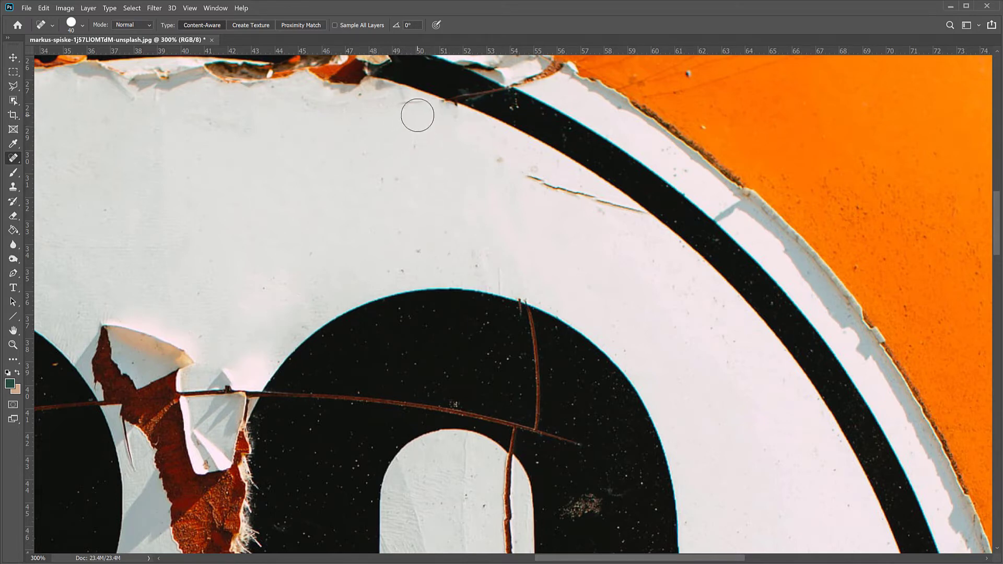
Heal the remaining spots and the thin crack that runs up to the inner edge of the black ring.
click(401, 107)
click(494, 163)
click(531, 177)
drag(516, 176, 632, 219)
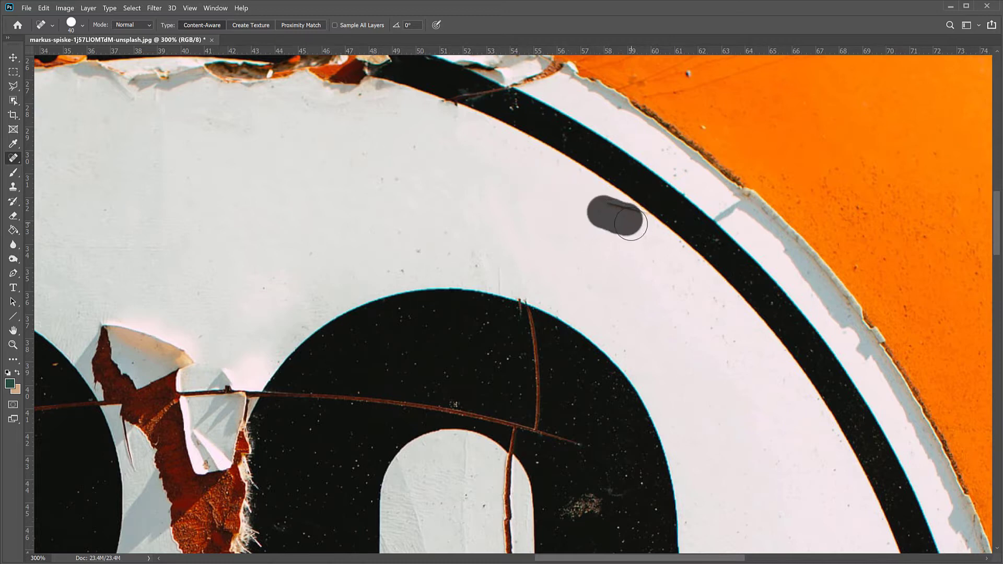
Heal the faint line and scattered specks on the white area just above the 0.
drag(501, 277, 460, 245)
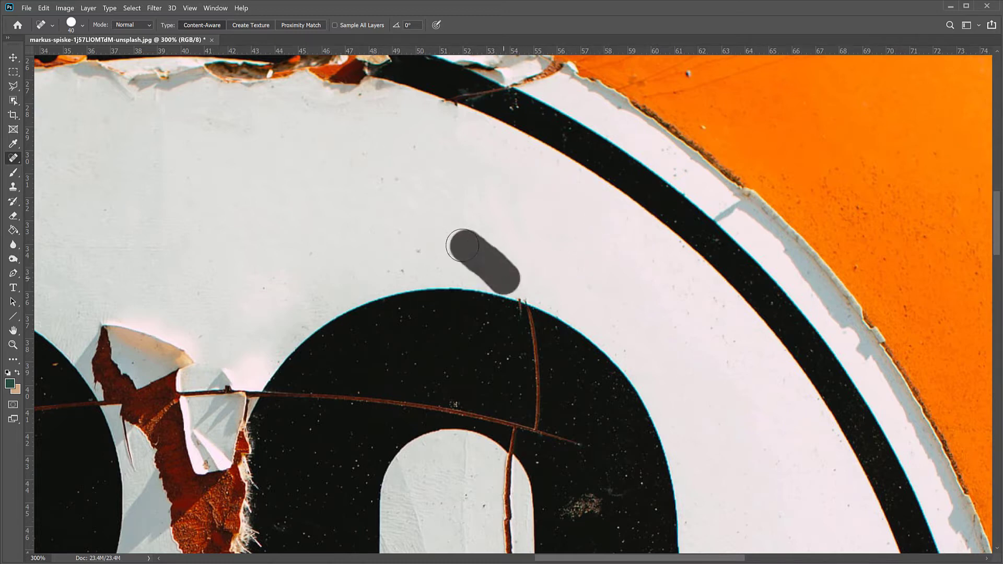
click(449, 232)
click(386, 234)
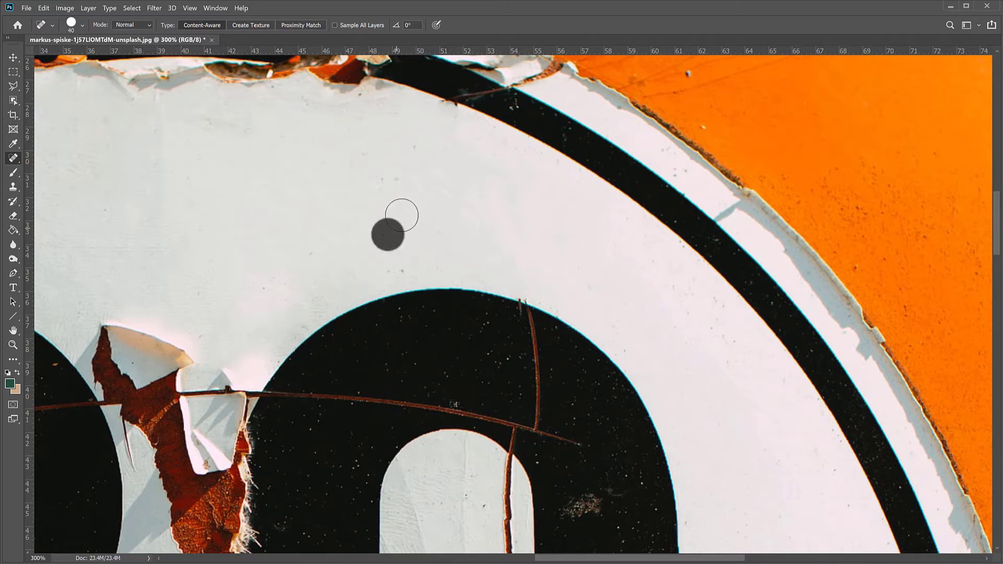
click(387, 180)
click(364, 156)
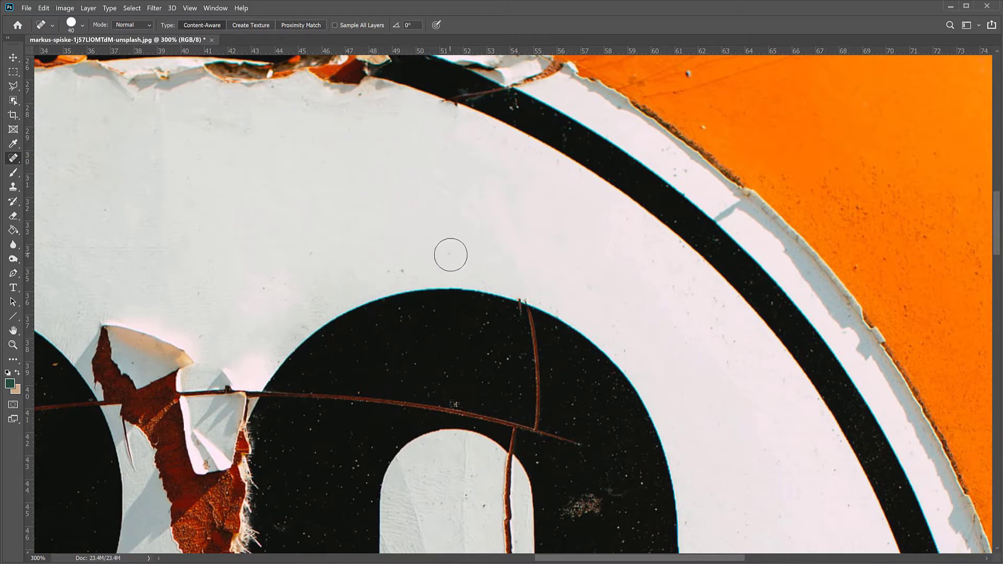
click(444, 256)
click(389, 267)
Heal the small specks on the white area above the torn flap, left of the top of the 0.
click(271, 289)
click(286, 293)
click(246, 294)
click(197, 296)
click(209, 323)
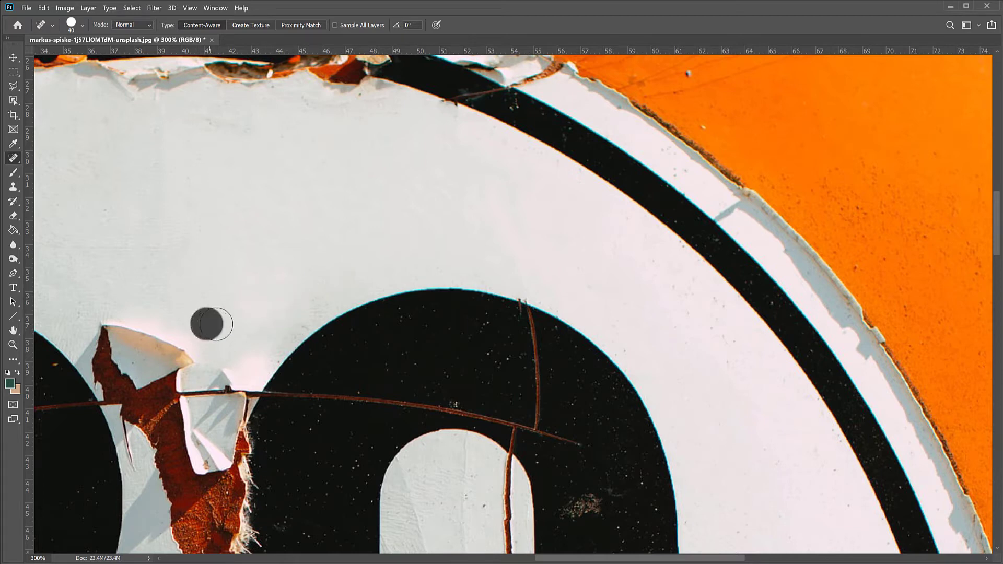
Heal the small marks on the white area just beneath the chipped upper edge of the sign.
click(230, 105)
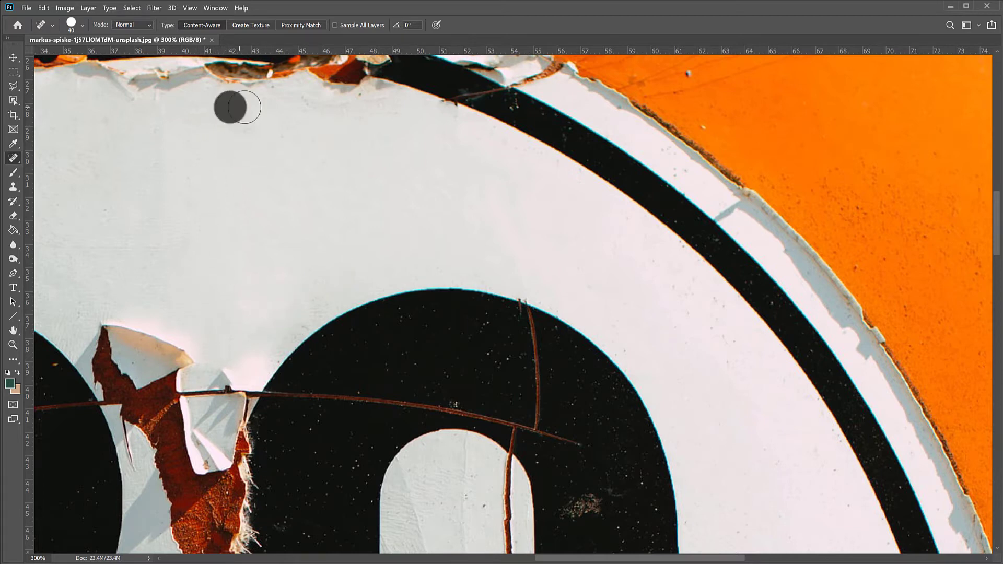
click(272, 101)
click(359, 104)
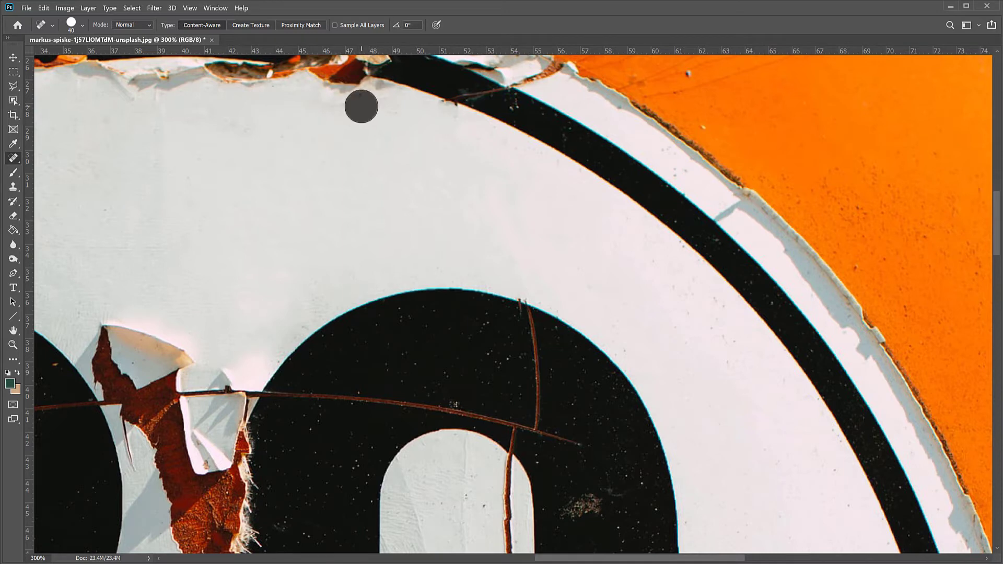
click(389, 111)
Heal the long dark crack in the orange paint beside the sign's upper-right rim.
scroll(453, 217, up, 5)
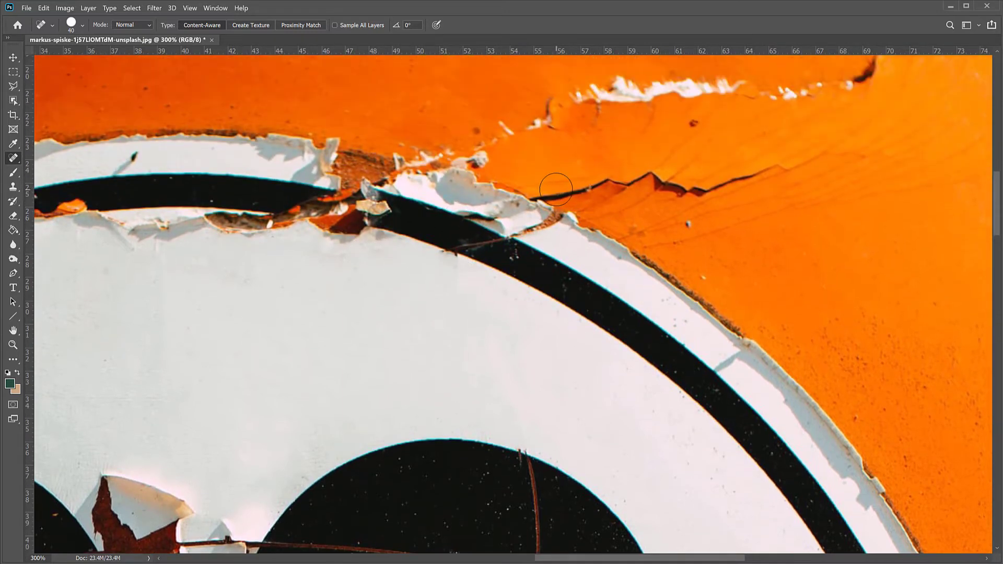
mouse_move(556, 189)
mouse_down()
mouse_move(638, 174)
mouse_move(720, 183)
mouse_move(813, 156)
mouse_up()
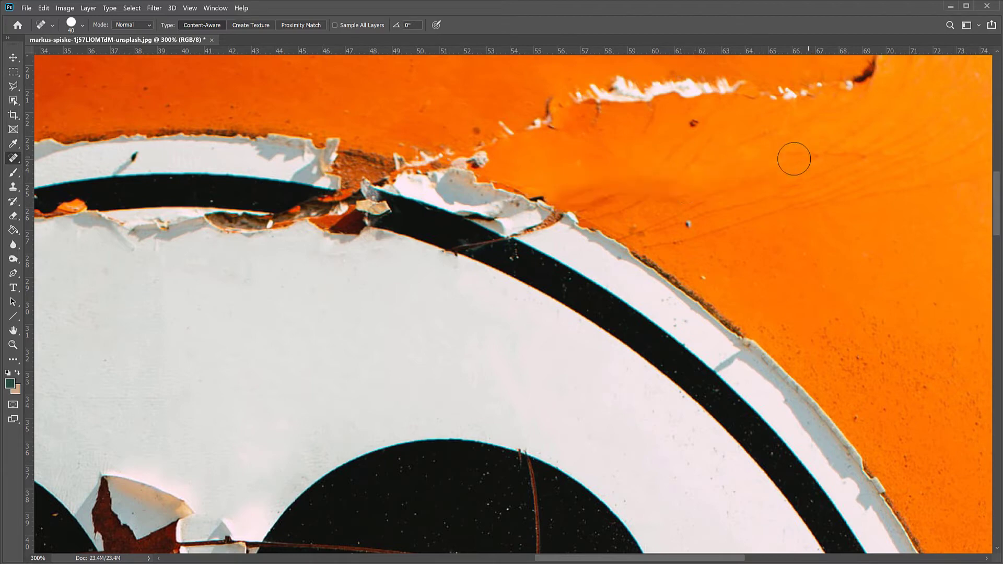
scroll(528, 164, up, 4)
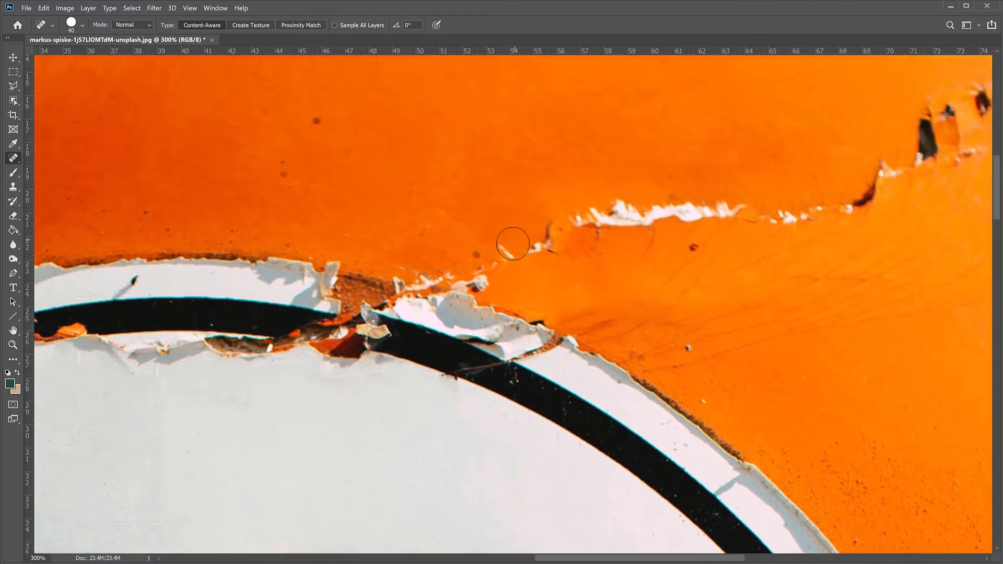
Heal the long white crack in the orange paint from above the rim to the photo's upper-right corner, finishing with a 100 px brush.
drag(510, 253, 644, 216)
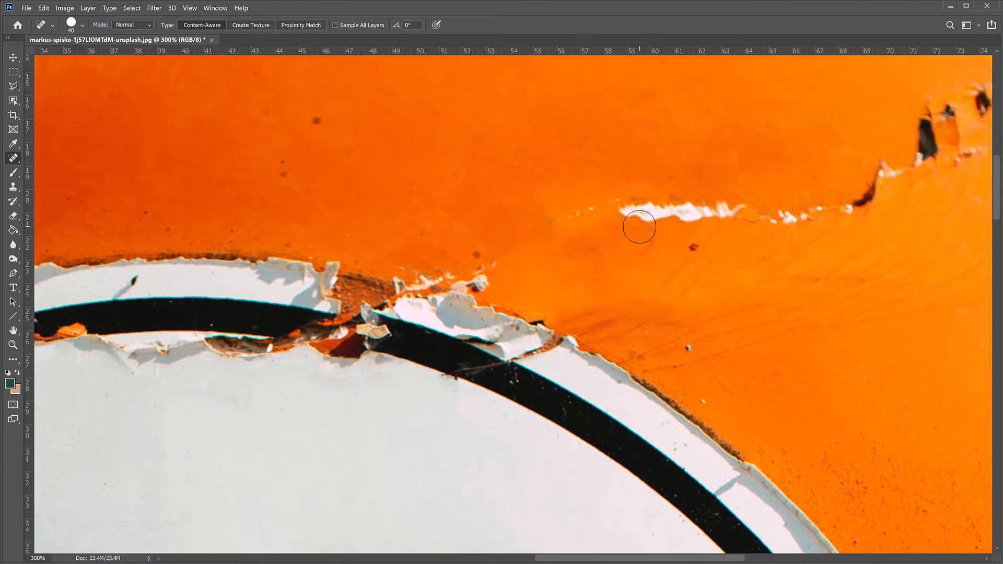
scroll(640, 227, down, 2)
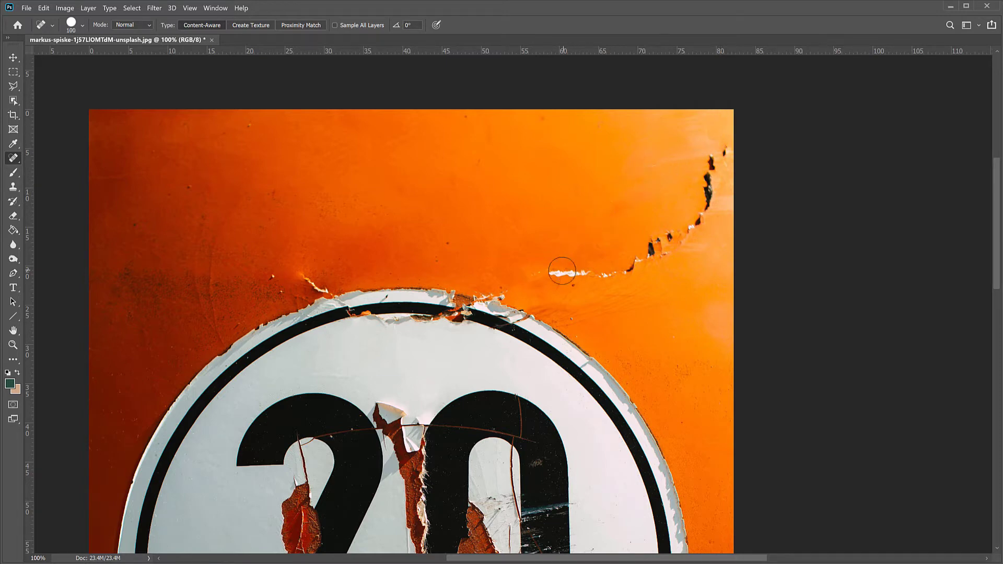
mouse_move(557, 274)
mouse_down()
mouse_move(617, 273)
mouse_move(688, 233)
mouse_move(726, 143)
mouse_up()
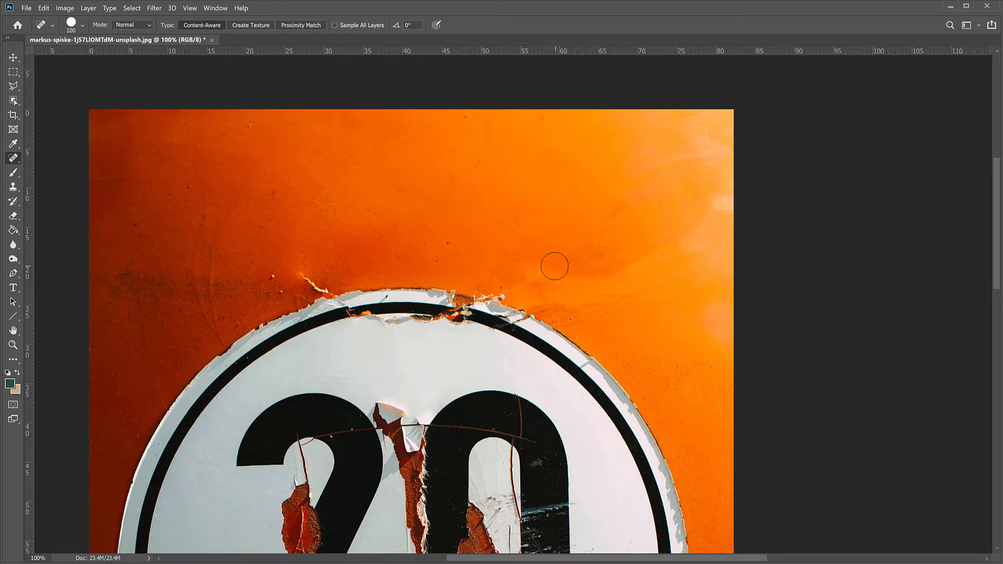
Heal the uneven patches along the repaired crack and the photo's upper-right edge, plus the dark speck above the sign.
click(537, 273)
drag(569, 274, 678, 269)
click(705, 152)
mouse_move(719, 154)
mouse_down()
mouse_move(706, 133)
mouse_move(679, 160)
mouse_move(737, 165)
mouse_up()
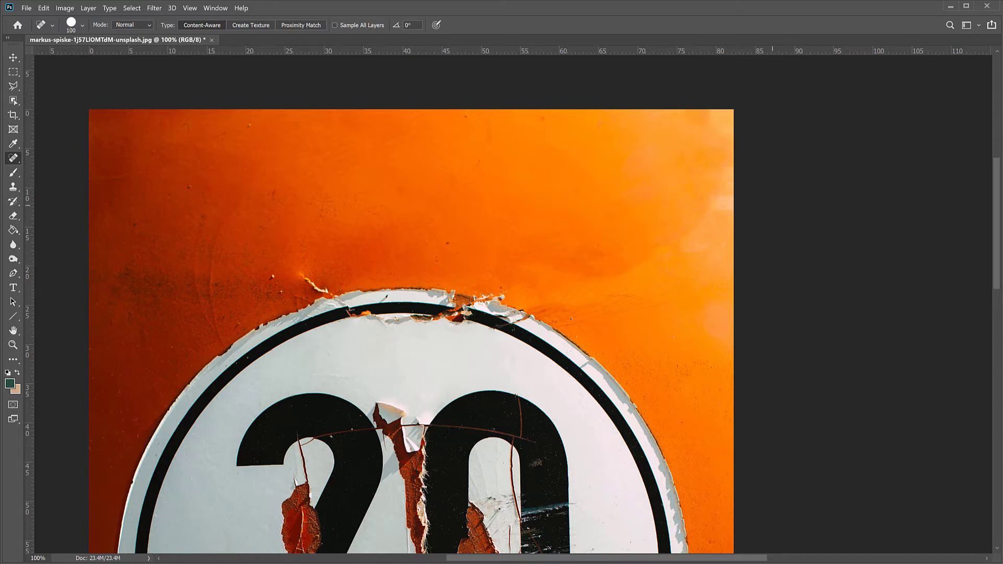
drag(712, 114, 717, 122)
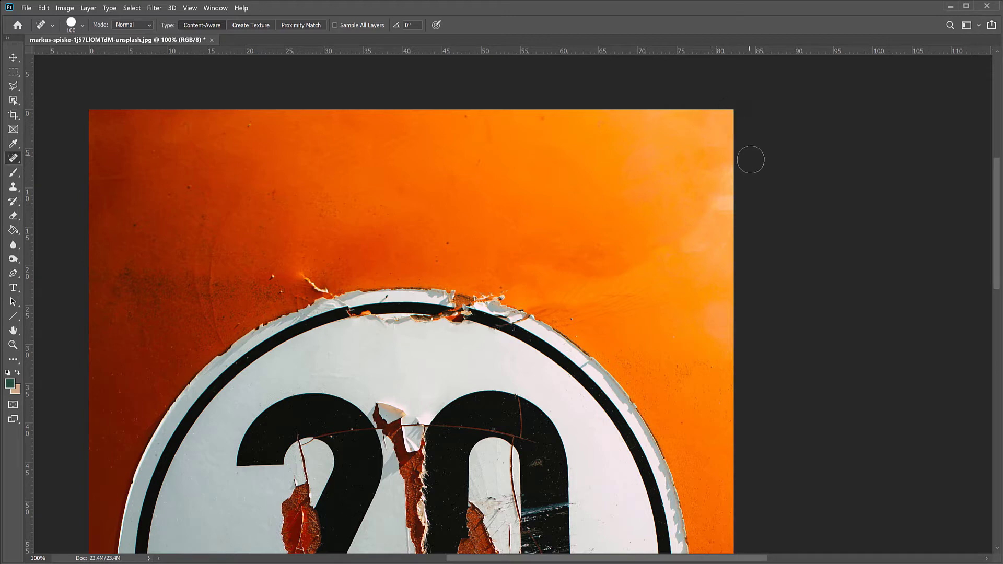
mouse_move(720, 202)
mouse_down()
mouse_move(735, 164)
mouse_move(730, 126)
mouse_up()
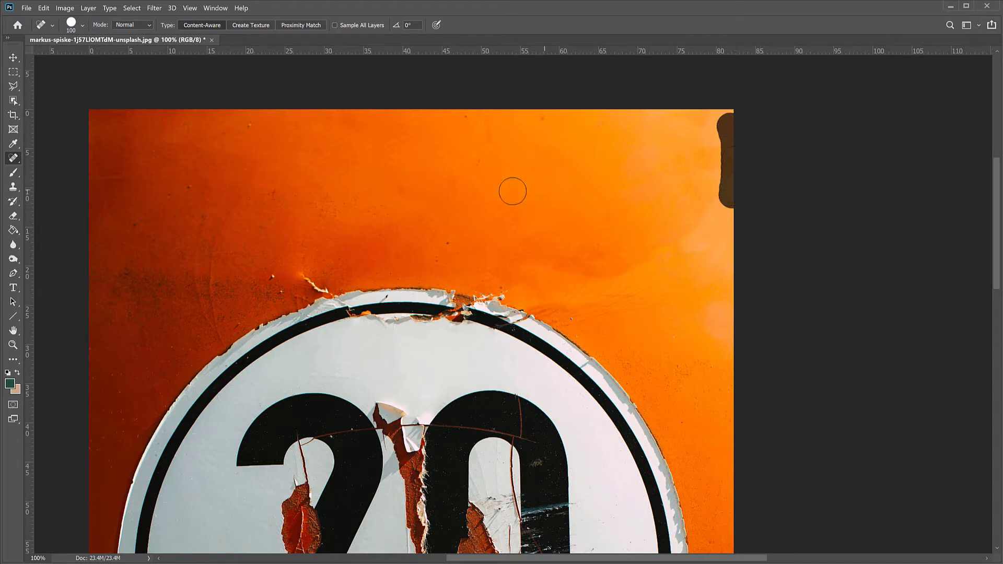
click(449, 241)
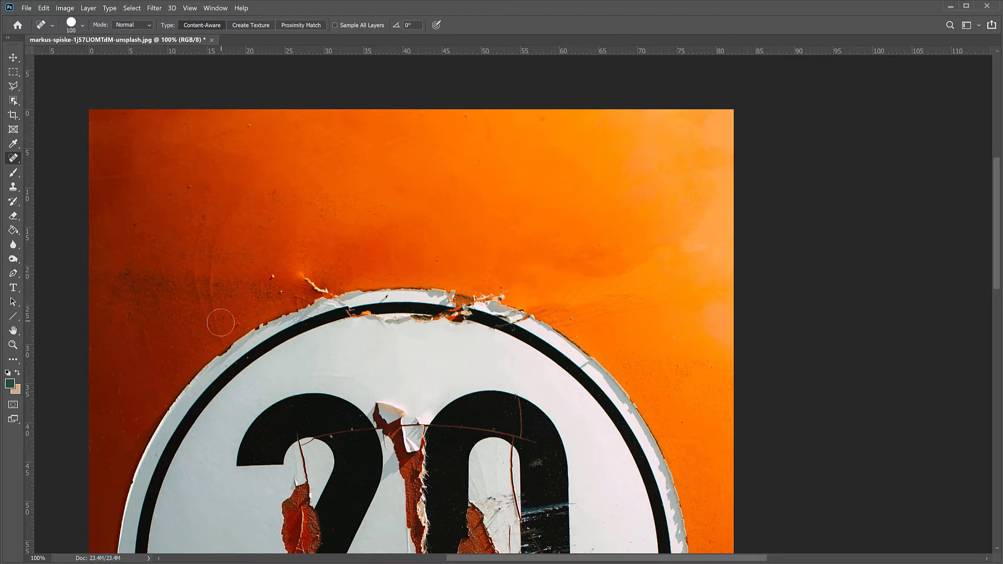
Heal the two faint curved creases in the dark orange paint at the sign's upper left with a 50 px brush.
key(ctrl+plus)
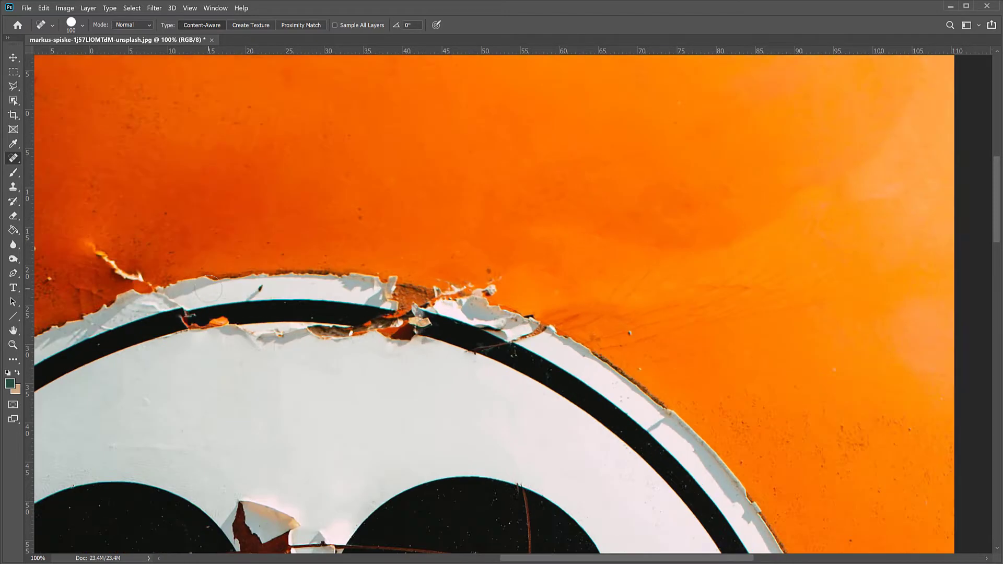
key(ctrl+plus)
drag(203, 283, 627, 281)
drag(355, 264, 500, 279)
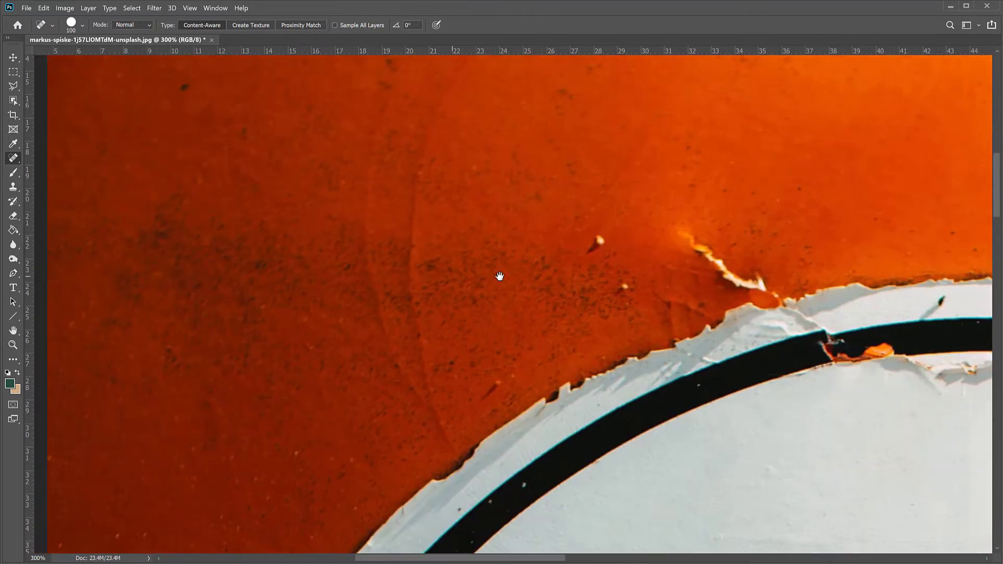
key(ctrl+minus)
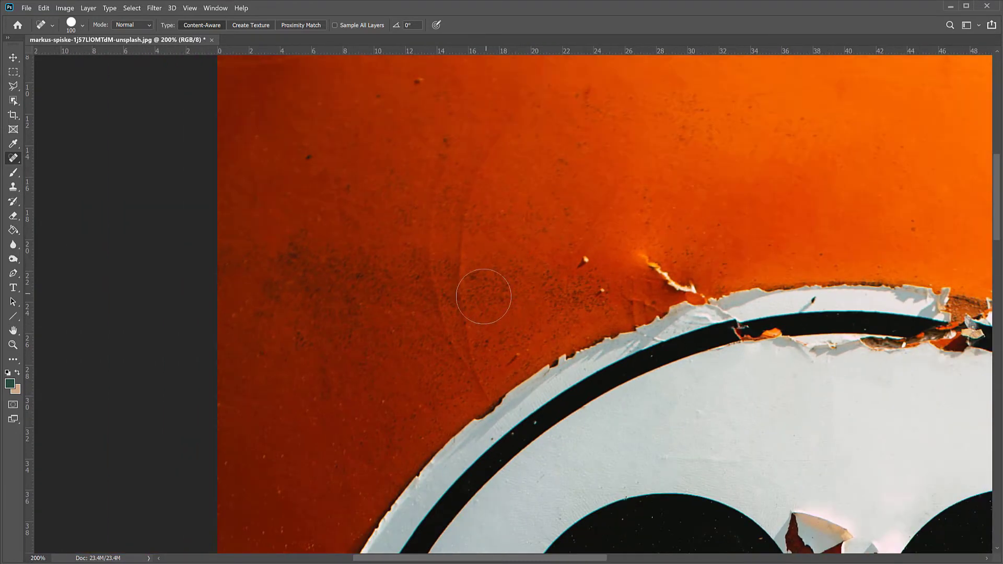
key(bracketleft)
key(bracketleft)
key(bracketleft)
key(bracketleft)
mouse_move(485, 392)
mouse_down()
mouse_move(460, 226)
mouse_move(473, 178)
mouse_move(518, 108)
mouse_up()
mouse_move(465, 363)
mouse_down()
mouse_move(433, 271)
mouse_move(433, 200)
mouse_move(450, 136)
mouse_up()
Heal the white tear beside the sign's upper-left rim, its bright tip, and the marks in the orange paint above.
drag(691, 286, 640, 252)
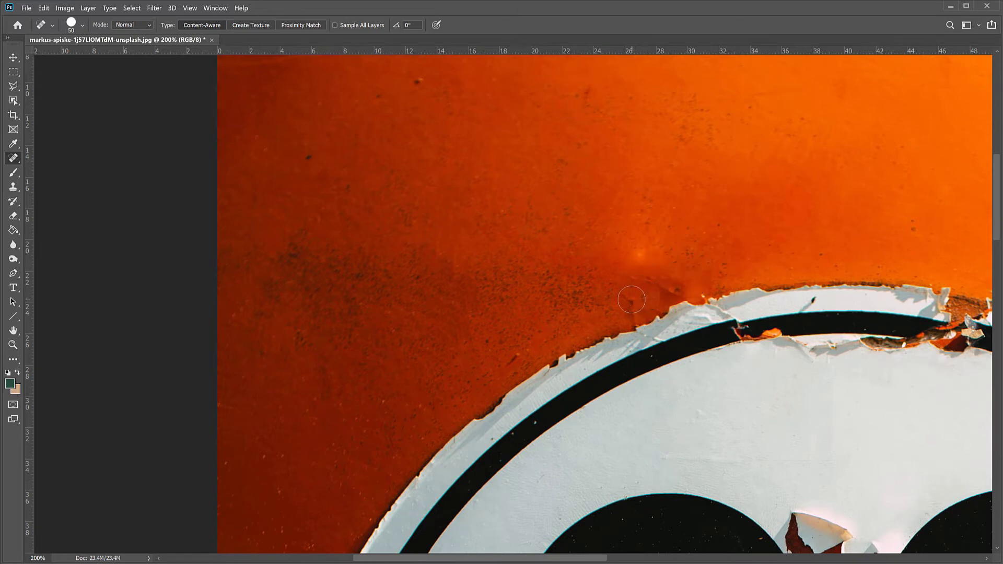
click(639, 255)
click(566, 162)
click(426, 82)
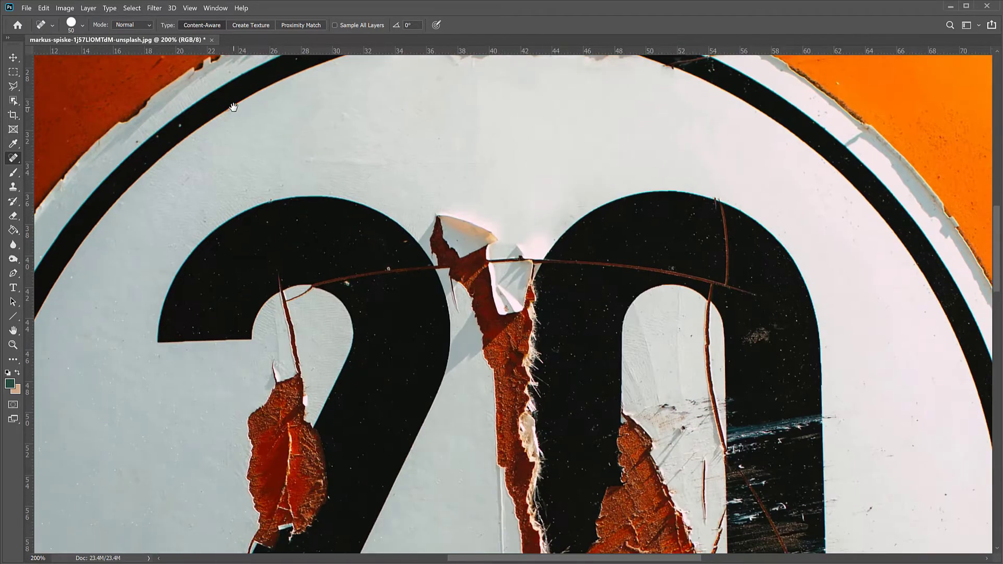
Heal the thin red cracks crossing the upper parts of the 2 and the 0, including the scuff on the 0.
mouse_move(292, 368)
mouse_down()
mouse_move(294, 309)
mouse_move(415, 270)
mouse_up()
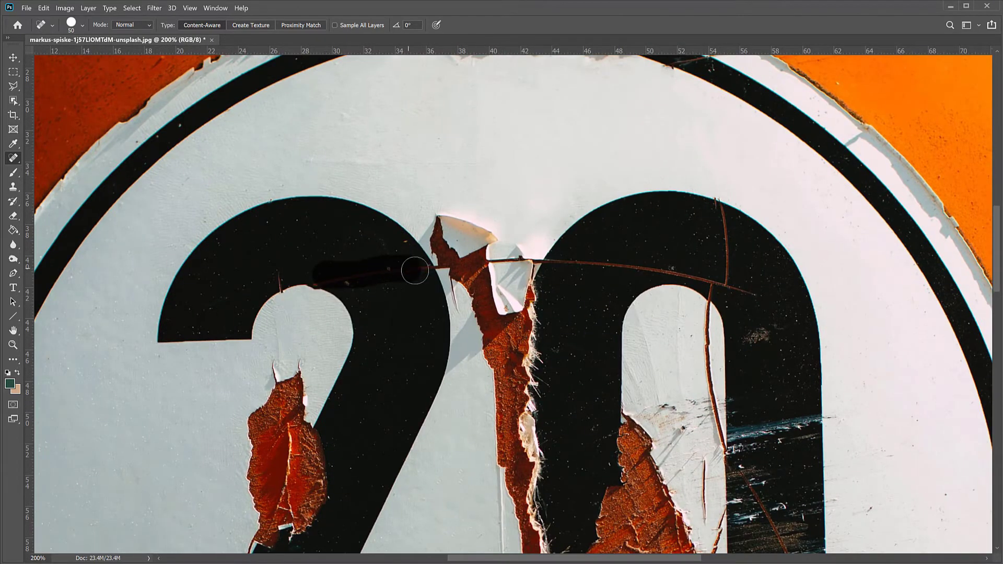
mouse_move(553, 264)
mouse_down()
mouse_move(671, 265)
mouse_move(751, 295)
mouse_up()
drag(727, 278, 720, 218)
drag(713, 286, 705, 242)
drag(751, 330, 758, 333)
click(783, 307)
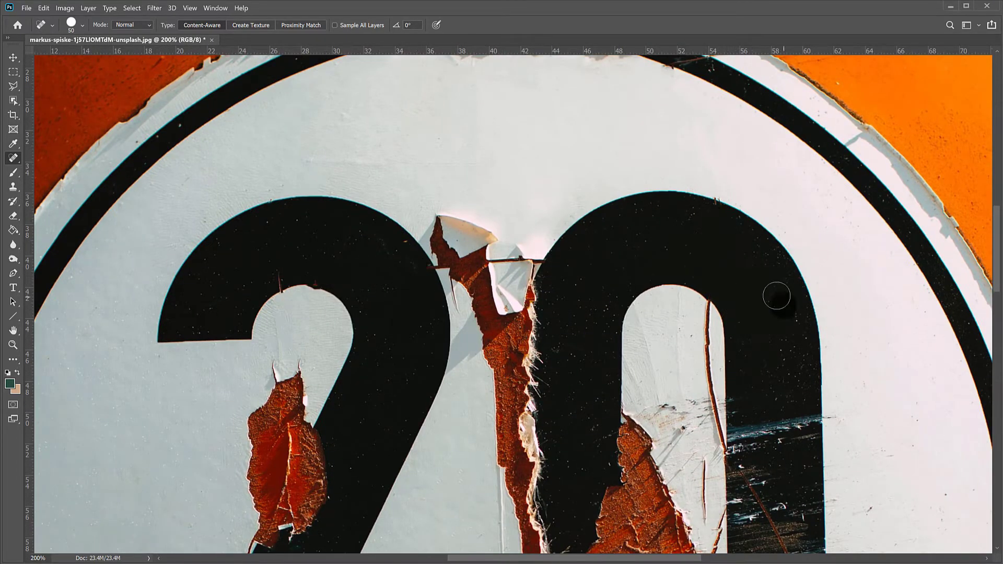
Heal the upper part of the vertical crack and the nearby marks on the white area inside the 0.
drag(705, 302, 707, 393)
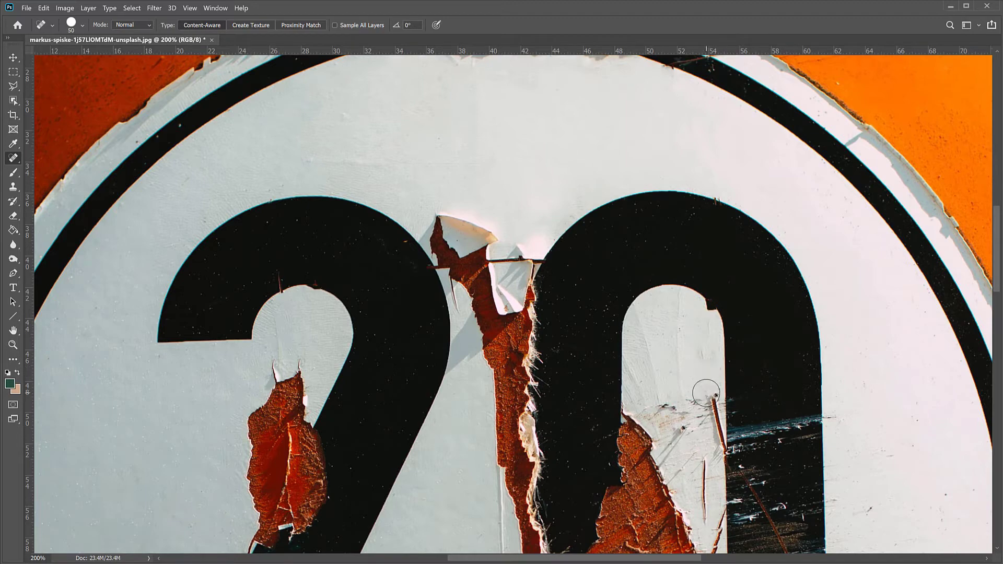
click(660, 386)
click(680, 379)
click(666, 316)
Heal the scratches and dark specks in the orange paint beside the sign's lower-right rim.
scroll(557, 406, down, 5)
drag(495, 296, 498, 396)
scroll(554, 394, down, 6)
scroll(606, 391, right, 3)
mouse_move(610, 392)
mouse_down()
mouse_move(598, 490)
mouse_move(625, 373)
mouse_up()
scroll(416, 304, right, 4)
scroll(416, 305, down, 1)
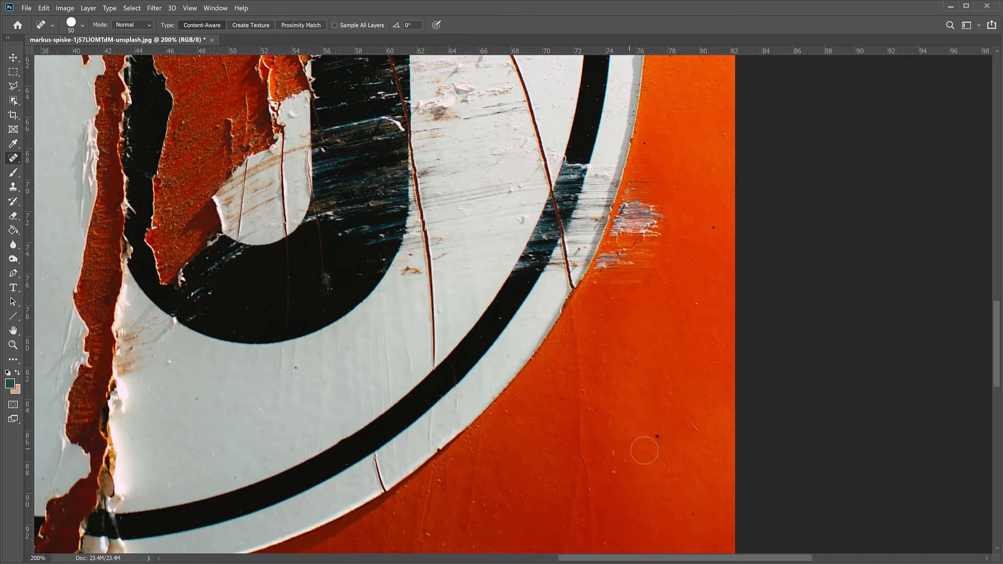
drag(635, 185, 596, 282)
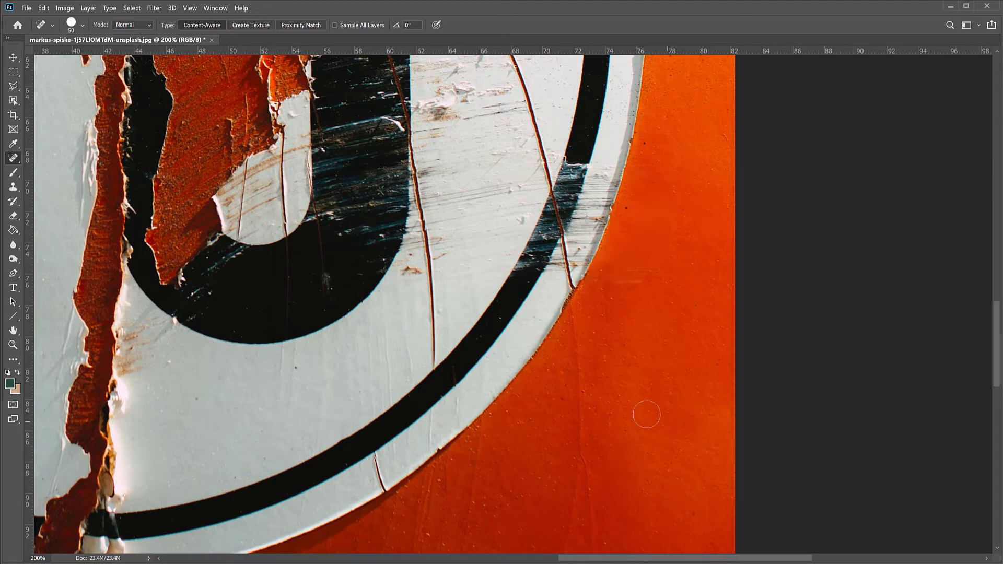
Heal the long cracks and brown scuffs on the white area between the 0 and the sign's lower-right rim.
drag(433, 364, 421, 169)
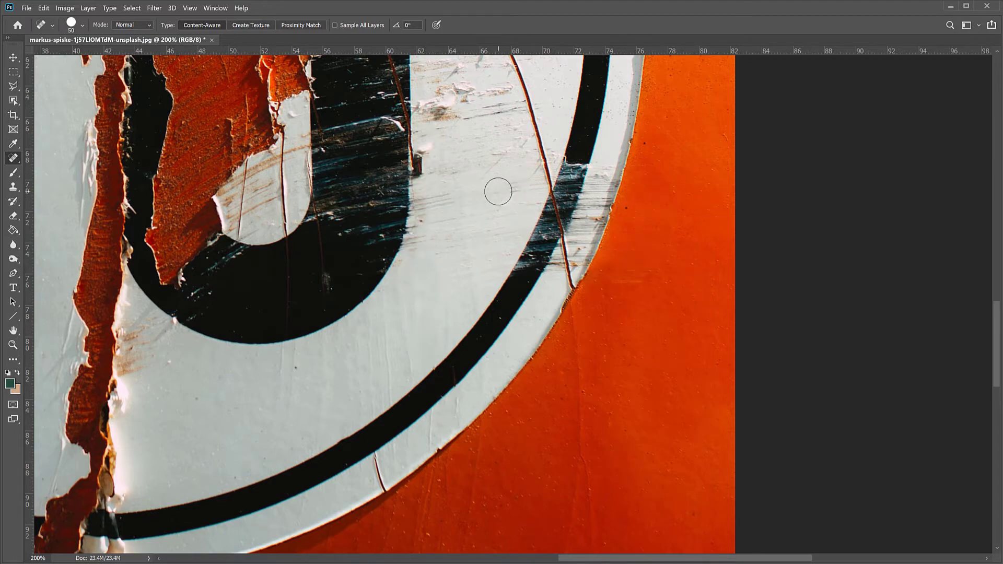
scroll(498, 191, up, 3)
mouse_move(426, 224)
mouse_down()
mouse_move(515, 325)
mouse_move(522, 390)
mouse_up()
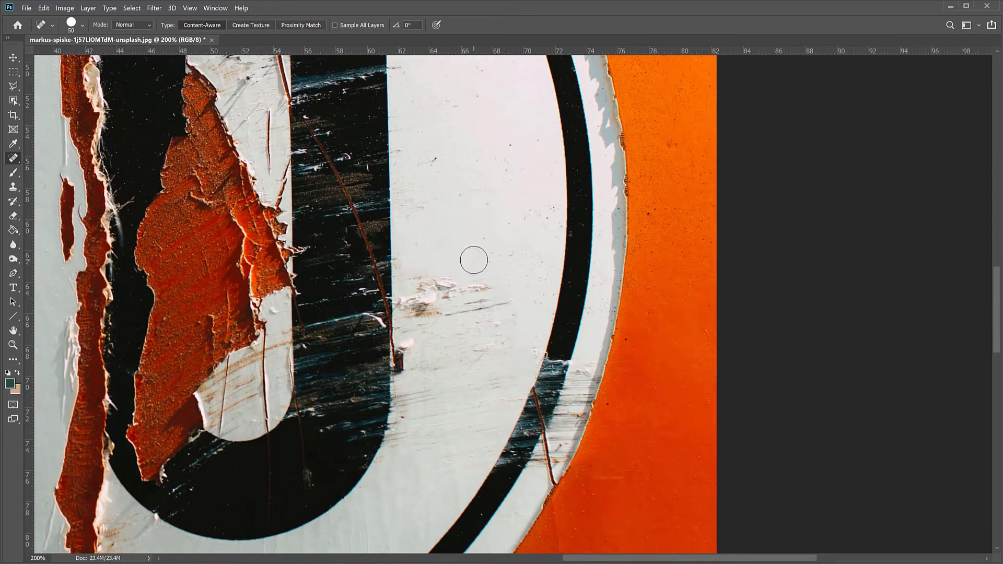
mouse_move(487, 287)
mouse_down()
mouse_move(419, 309)
mouse_move(501, 302)
mouse_up()
drag(403, 364, 404, 346)
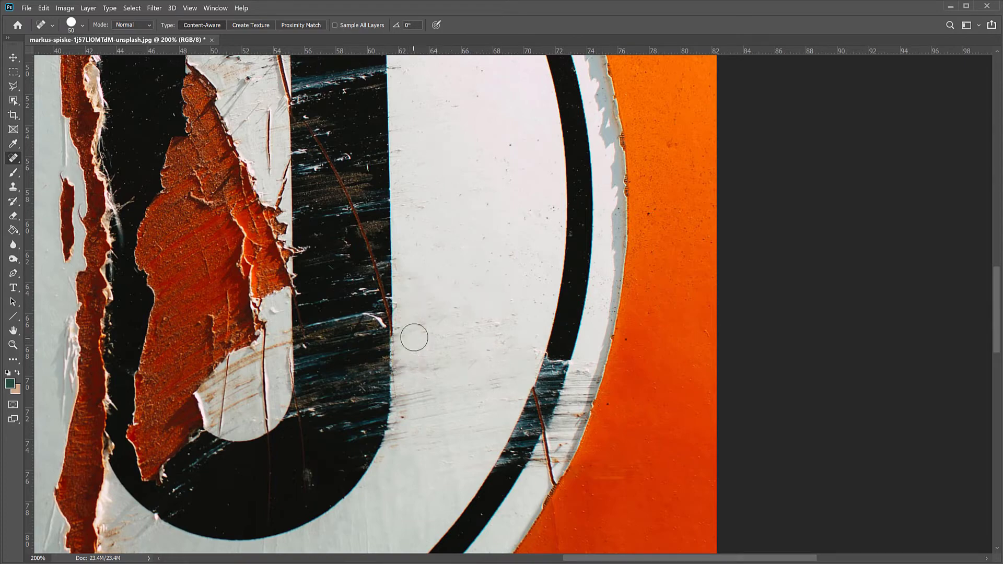
click(533, 139)
drag(550, 445, 545, 476)
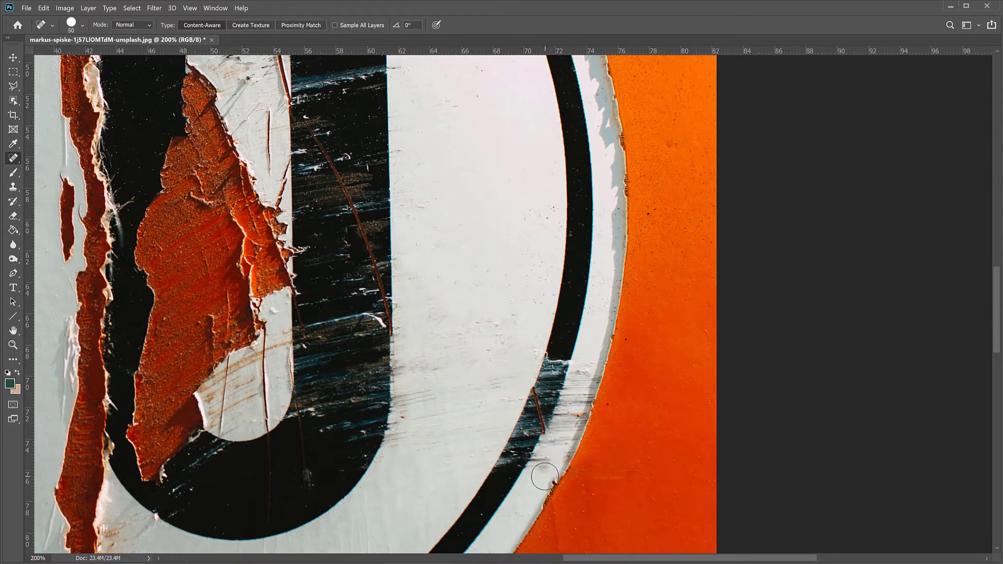
Heal the short vertical crack and the fine scratches beside the red tear inside the 0.
scroll(672, 358, up, 3)
scroll(516, 230, left, 4)
drag(446, 267, 447, 314)
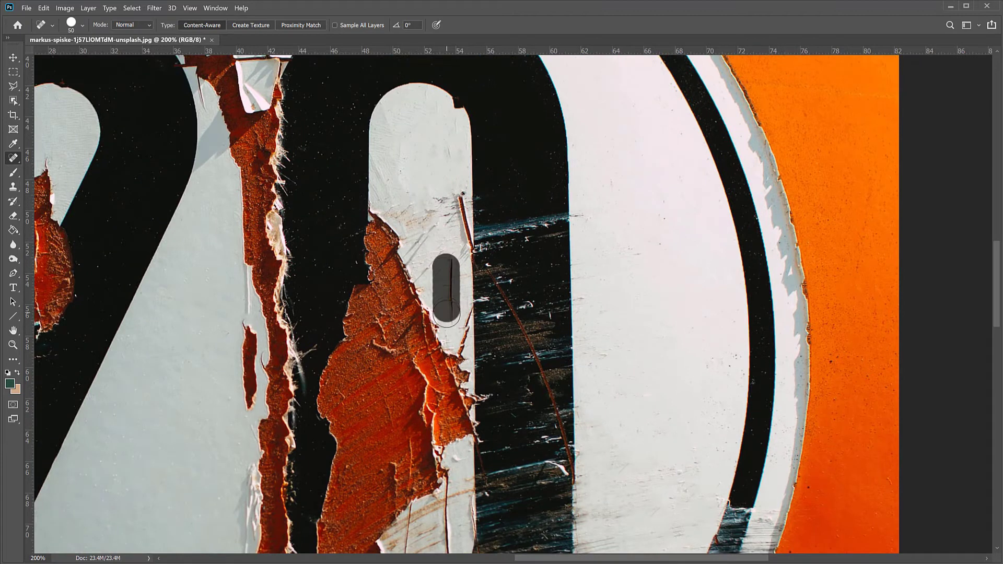
drag(439, 207, 432, 216)
click(417, 251)
click(434, 266)
drag(416, 270, 398, 237)
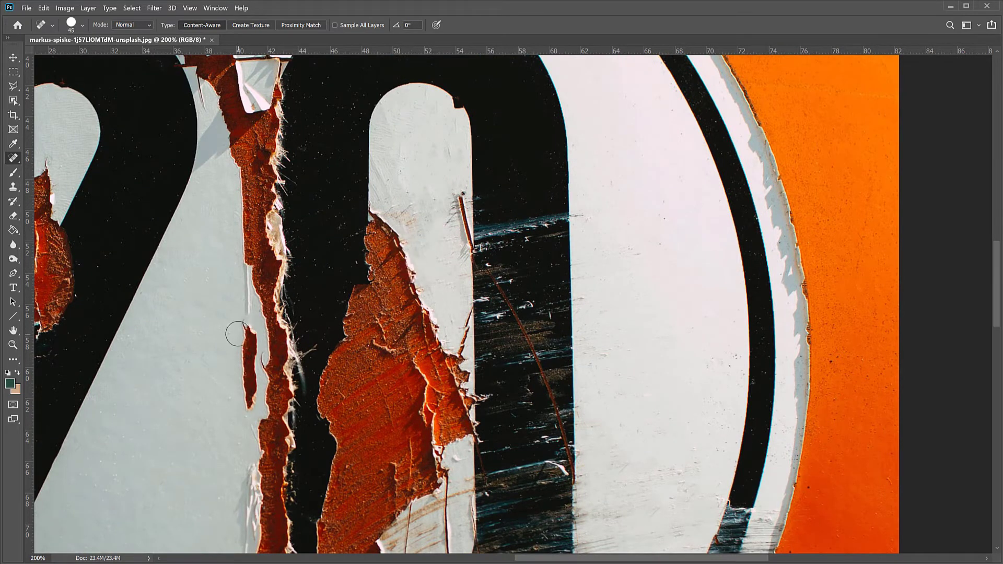
With a 30 px brush, heal the small isolated red tear between the digits and the crack at the 0's inner right edge.
key([)
key([)
key([)
drag(247, 332, 252, 405)
drag(456, 192, 463, 242)
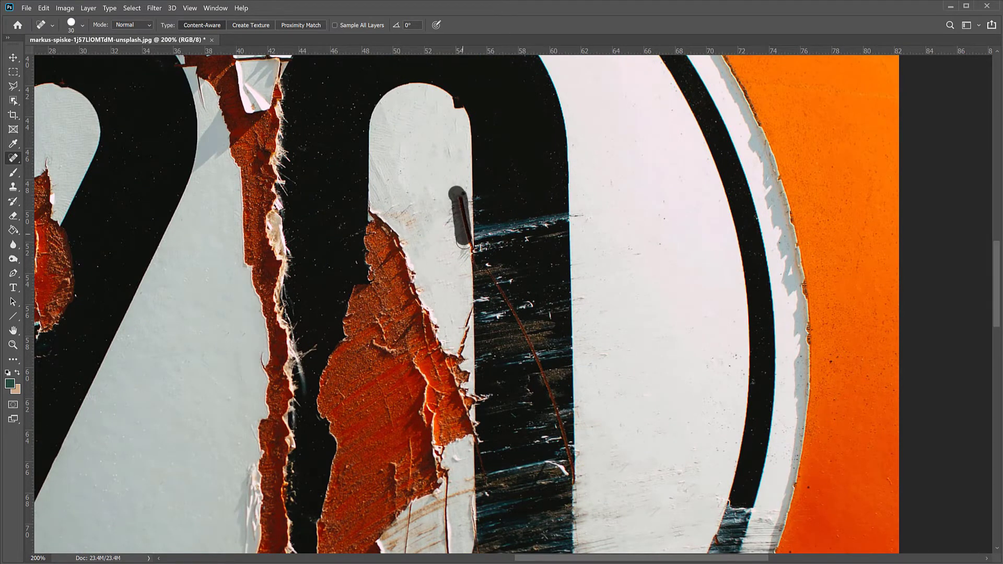
Heal the long crack running diagonally through the red paint beneath the sign's torn lower edge.
scroll(437, 269, up, 3)
scroll(437, 268, left, 3)
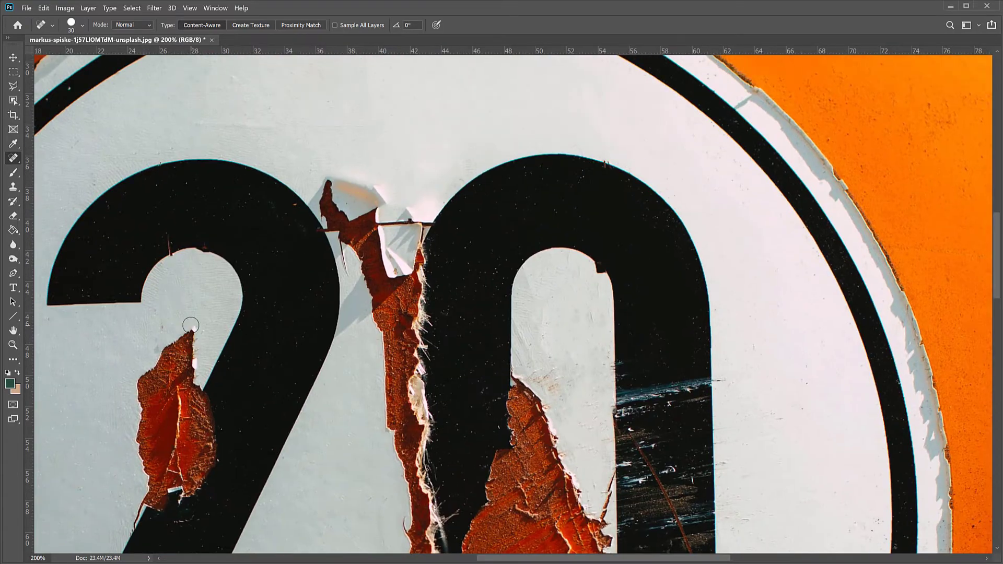
scroll(191, 325, down, 10)
scroll(479, 318, right, 5)
mouse_move(674, 154)
mouse_down()
mouse_move(683, 307)
mouse_move(637, 495)
mouse_up()
scroll(360, 318, down, 3)
scroll(361, 319, left, 3)
mouse_move(334, 301)
mouse_down()
mouse_move(332, 350)
mouse_move(460, 549)
mouse_up()
With a 90 px brush, heal the bright streak left along the repaired crack beneath the sign.
key(bracketright)
key(bracketright)
key(bracketright)
key(bracketright)
key(bracketright)
key(bracketright)
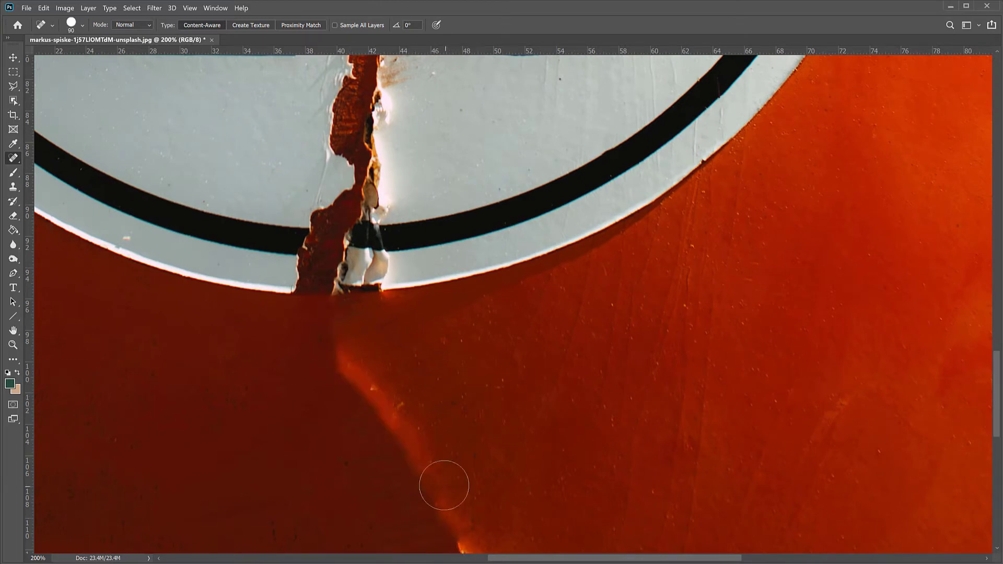
drag(343, 350, 470, 542)
scroll(542, 354, down, 4)
scroll(542, 354, left, 1)
drag(542, 354, 525, 277)
click(415, 320)
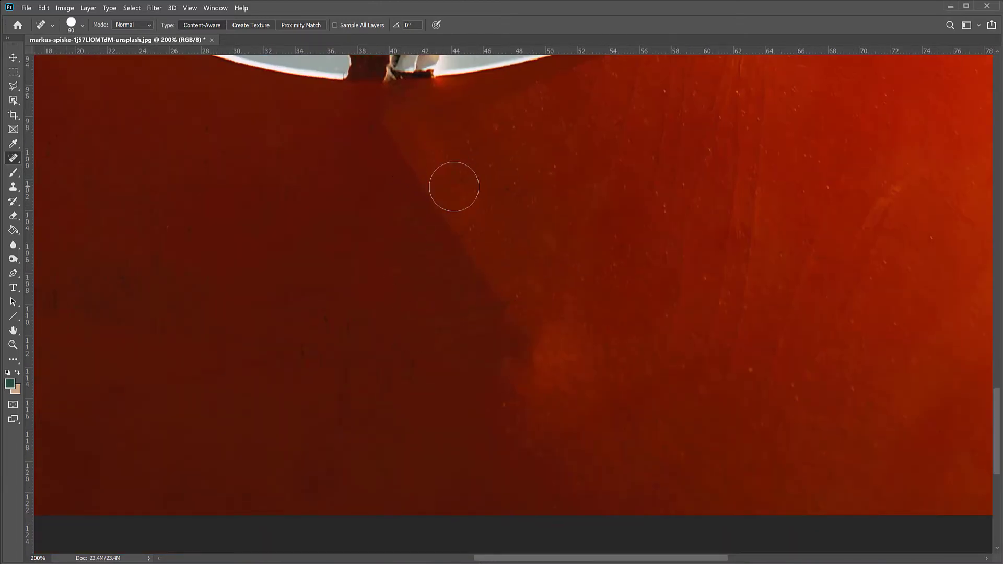
Enlarge the healing brush and blend the remaining diagonal tonal edge in the red paint below the sign.
key(bracketright)
key(bracketright)
key(bracketright)
key(bracketright)
key(bracketright)
key(bracketright)
key(bracketright)
drag(417, 185, 518, 327)
With a 60 px brush, heal the curved scratches, creases and specks in the red paint at the photo's lower right.
key(bracketleft)
key(bracketleft)
key(bracketleft)
key(bracketleft)
key(bracketleft)
key(bracketleft)
key(bracketleft)
key(bracketleft)
key(bracketleft)
key(bracketleft)
mouse_move(854, 154)
mouse_down()
mouse_move(829, 194)
mouse_move(782, 353)
mouse_up()
drag(896, 194, 761, 456)
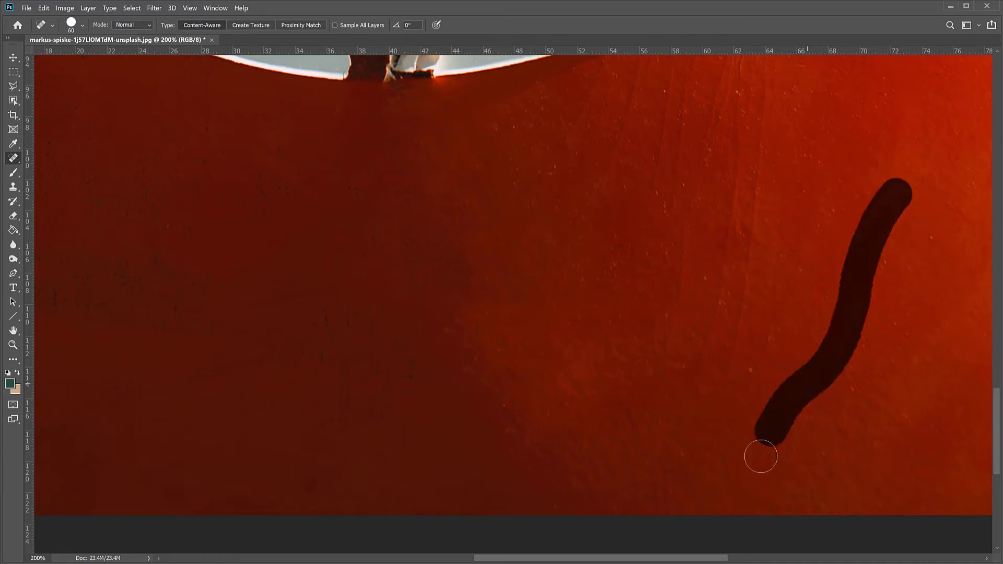
drag(767, 93, 742, 360)
drag(825, 372, 804, 408)
click(629, 251)
click(417, 369)
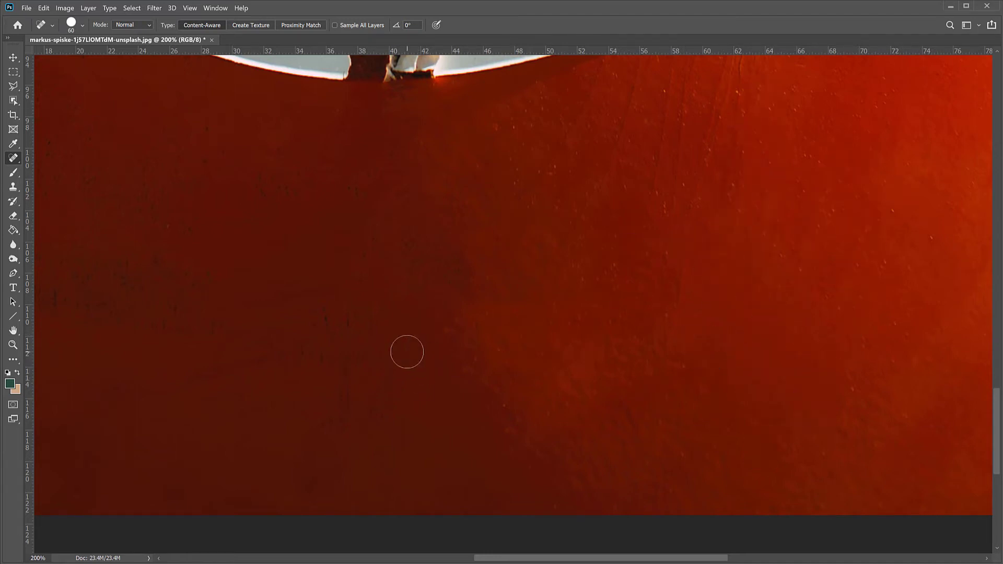
With a 100 px Clone Stamp, cover the white-side part of the torn red patch beside the 2's diagonal with clean white surface.
key(ctrl+0)
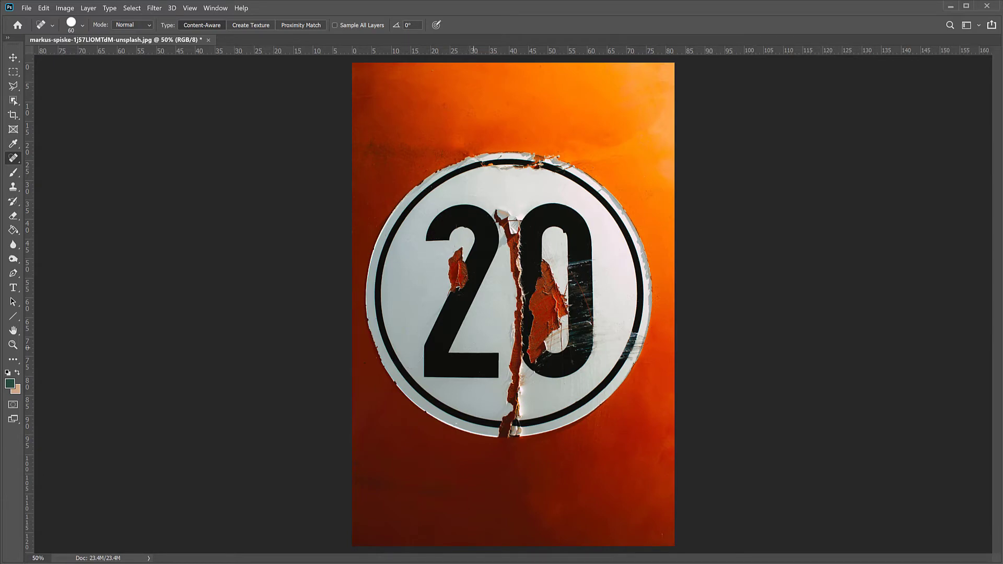
key(ctrl+plus)
key(ctrl+plus)
key(ctrl+plus)
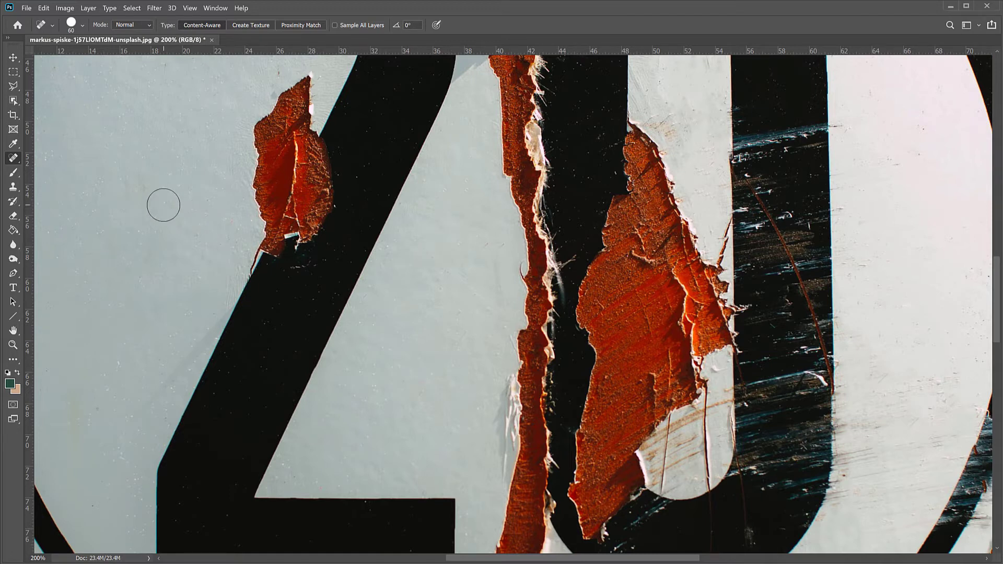
click(14, 188)
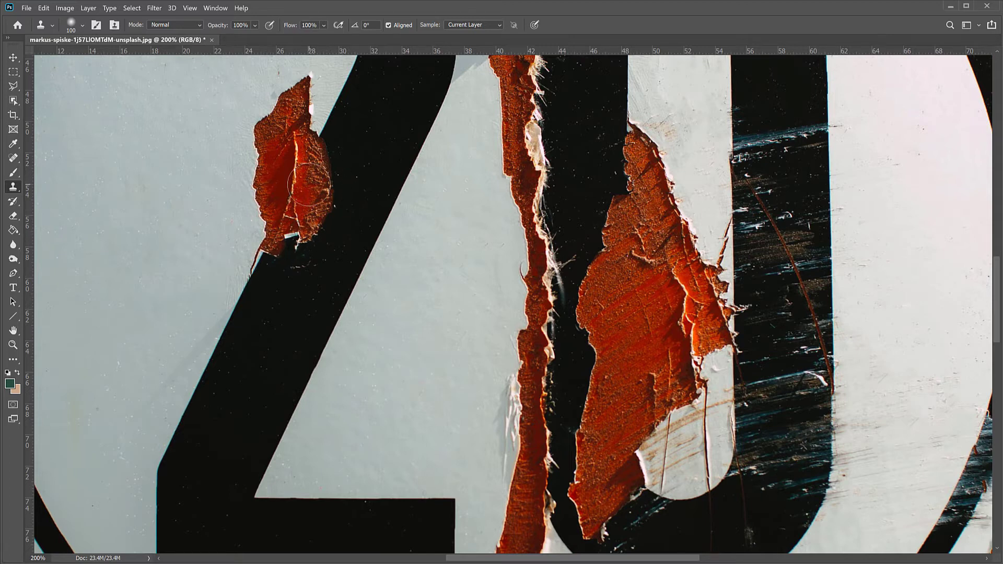
drag(321, 193, 408, 279)
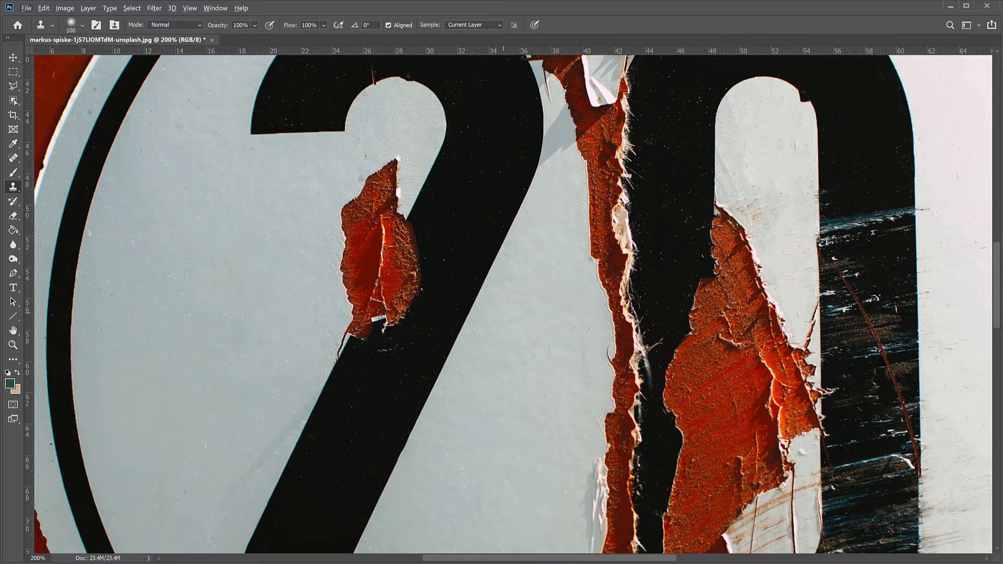
mouse_move(528, 242)
mouse_down()
mouse_move(423, 422)
mouse_move(544, 241)
mouse_up()
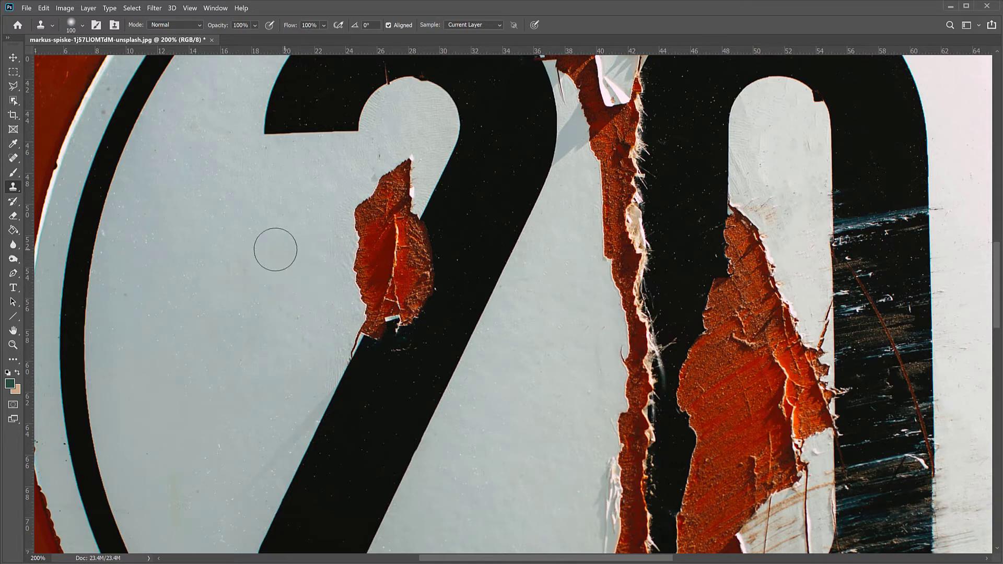
drag(320, 230, 357, 218)
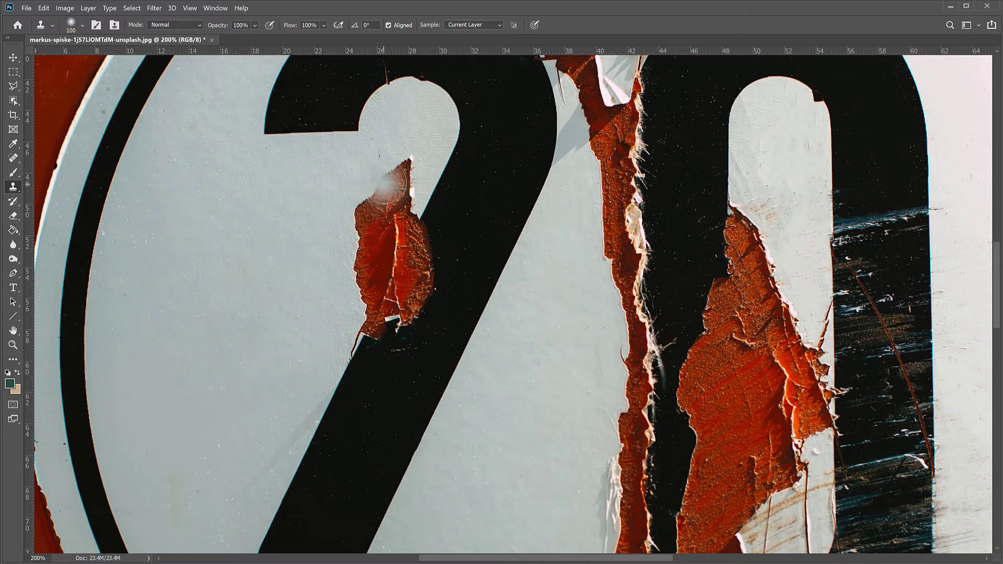
mouse_move(340, 218)
mouse_down()
mouse_move(382, 168)
mouse_move(337, 261)
mouse_move(406, 146)
mouse_move(337, 286)
mouse_move(335, 297)
mouse_move(399, 155)
mouse_move(334, 319)
mouse_move(407, 164)
mouse_move(397, 199)
mouse_move(336, 339)
mouse_move(359, 286)
mouse_move(331, 286)
mouse_up()
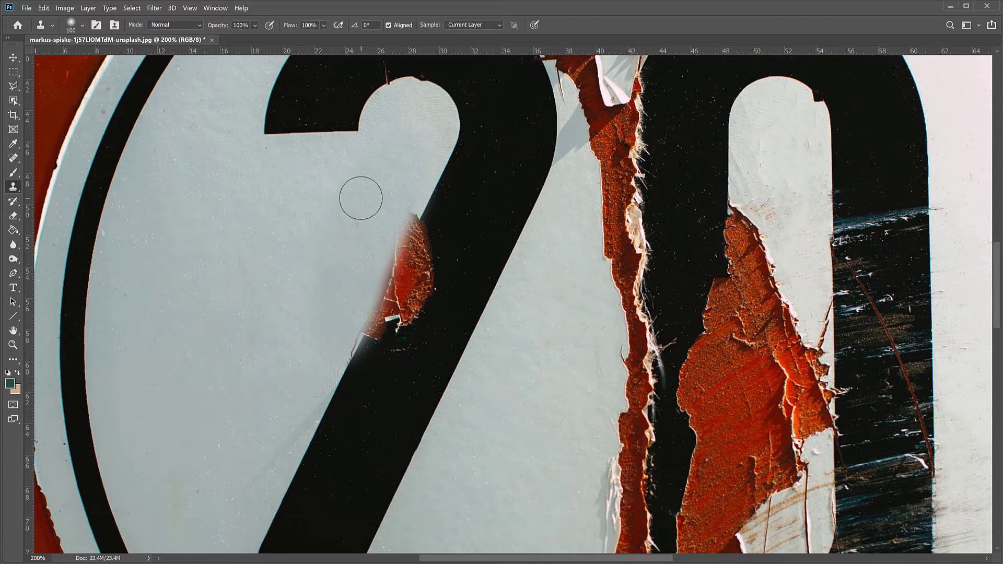
mouse_move(353, 221)
mouse_down()
mouse_move(445, 256)
mouse_move(395, 354)
mouse_move(444, 293)
mouse_move(469, 237)
mouse_move(388, 375)
mouse_up()
Clone clean black paint from the upper part of the 2 over the torn red area inside its diagonal stroke.
alt+click(495, 175)
mouse_move(441, 278)
mouse_down()
mouse_move(404, 339)
mouse_move(446, 251)
mouse_move(413, 331)
mouse_up()
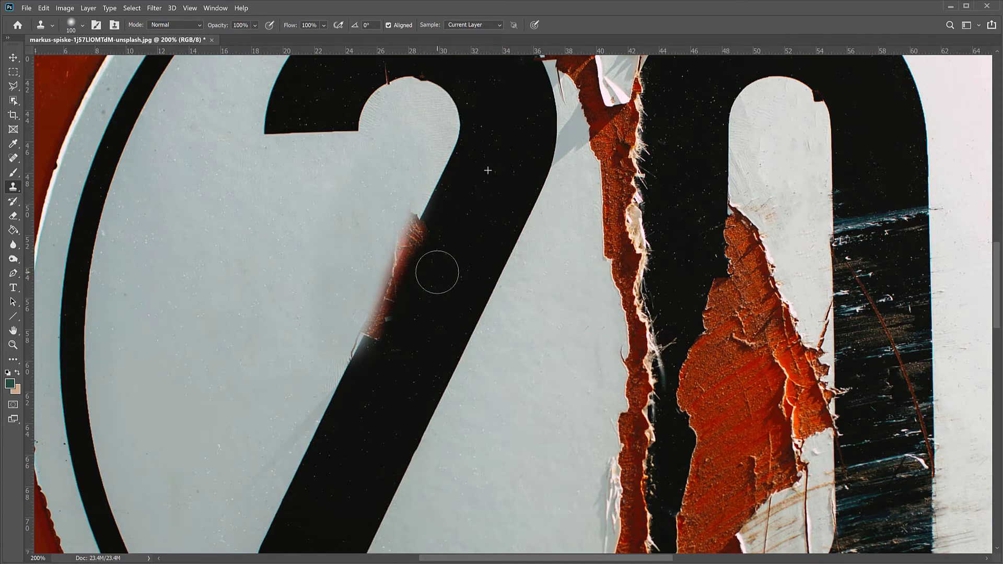
mouse_move(403, 331)
mouse_down()
mouse_move(440, 241)
mouse_move(402, 321)
mouse_move(428, 287)
mouse_up()
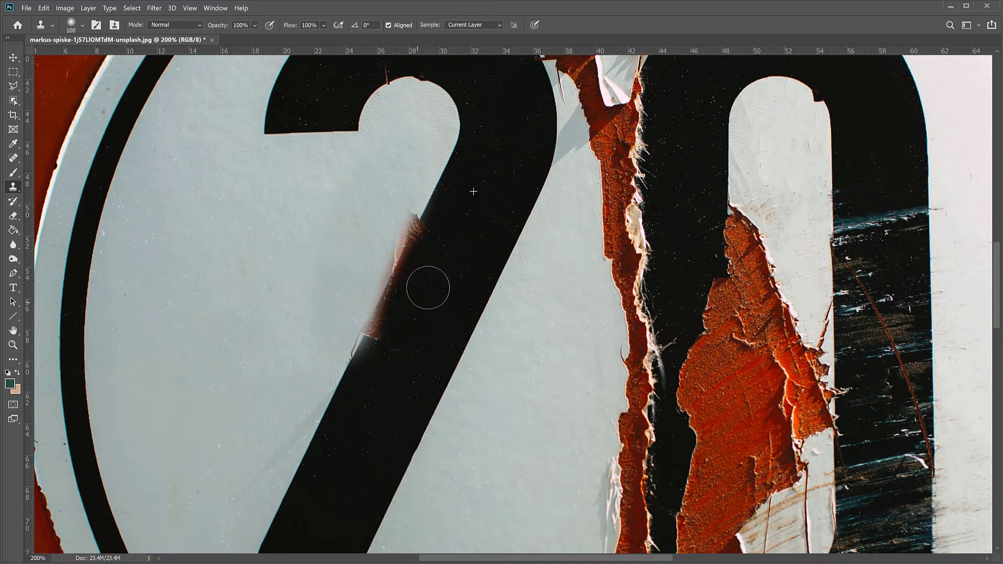
mouse_move(404, 339)
mouse_down()
mouse_move(446, 249)
mouse_move(387, 356)
mouse_move(412, 332)
mouse_up()
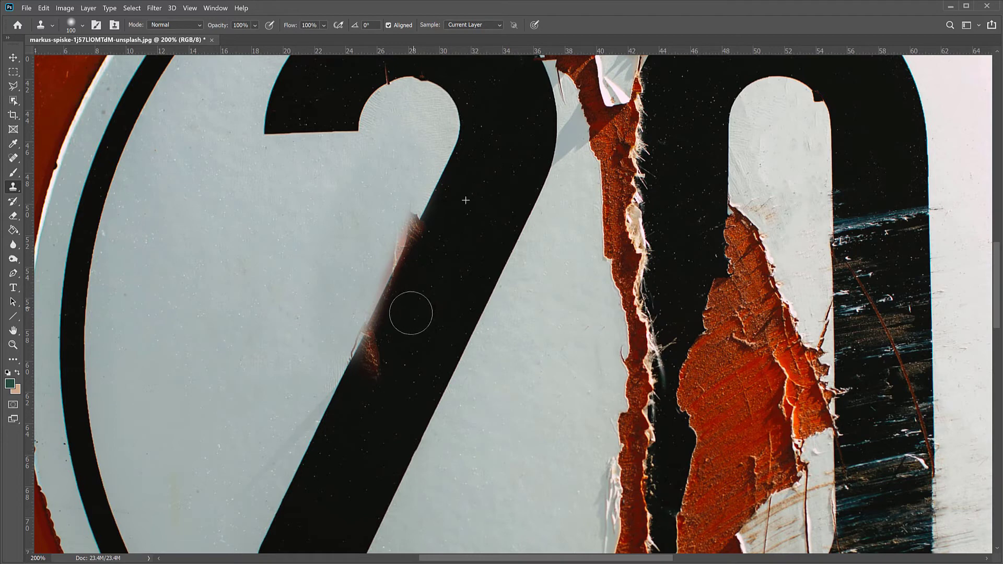
mouse_move(407, 324)
mouse_down()
mouse_move(401, 334)
mouse_move(447, 250)
mouse_move(440, 264)
mouse_up()
mouse_move(439, 265)
mouse_down()
mouse_move(433, 273)
mouse_move(439, 251)
mouse_move(417, 289)
mouse_move(432, 291)
mouse_move(444, 253)
mouse_move(359, 404)
mouse_up()
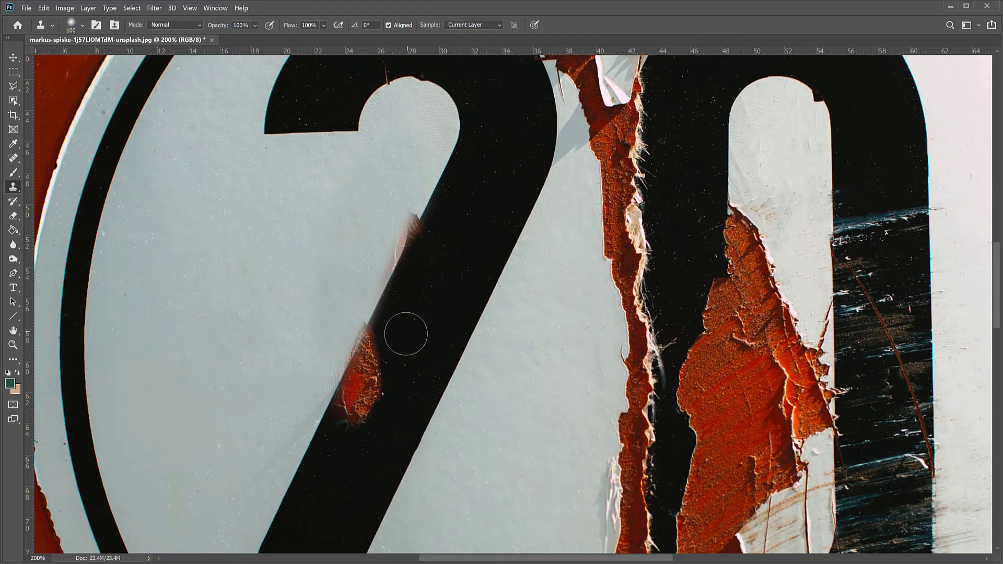
mouse_move(397, 346)
mouse_down()
mouse_move(368, 398)
mouse_move(403, 336)
mouse_move(354, 421)
mouse_move(394, 334)
mouse_move(357, 408)
mouse_up()
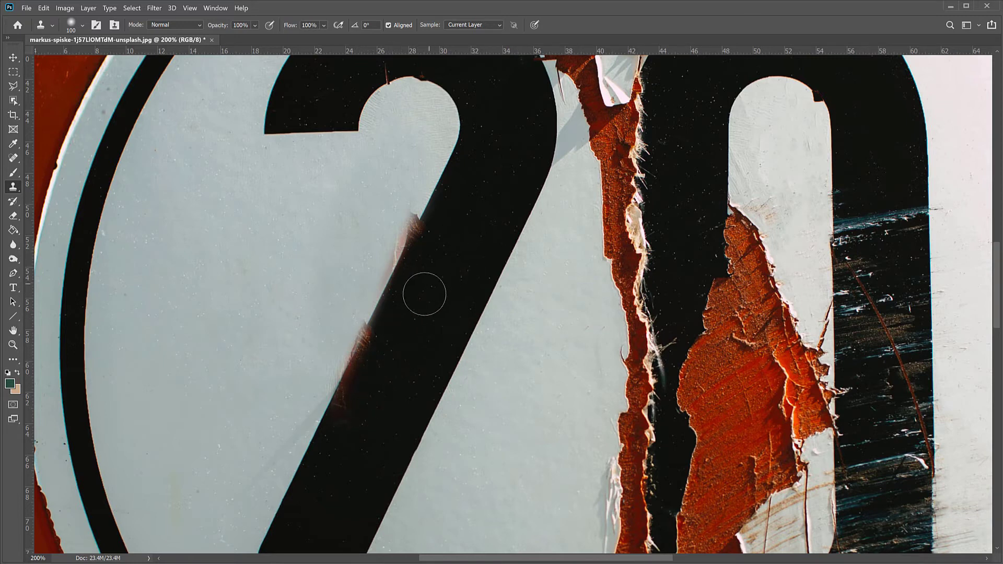
Clone more black along the repaired inner side of the 2's diagonal to cover leftover red traces.
drag(424, 294, 409, 322)
drag(447, 233, 436, 256)
drag(400, 326, 385, 349)
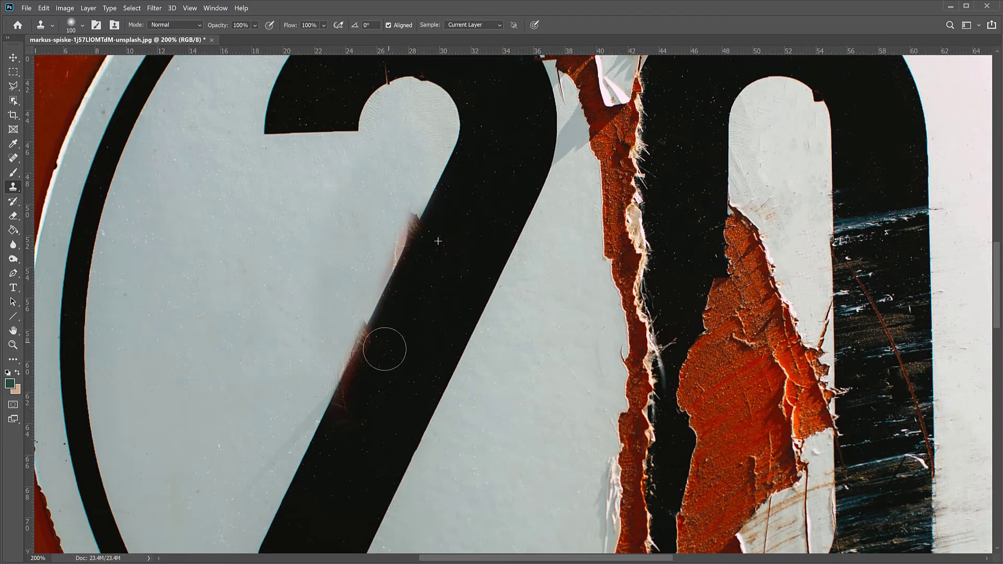
mouse_move(408, 303)
mouse_down()
mouse_move(351, 420)
mouse_move(438, 269)
mouse_move(384, 365)
mouse_move(439, 274)
mouse_move(408, 342)
mouse_move(432, 304)
mouse_move(415, 324)
mouse_up()
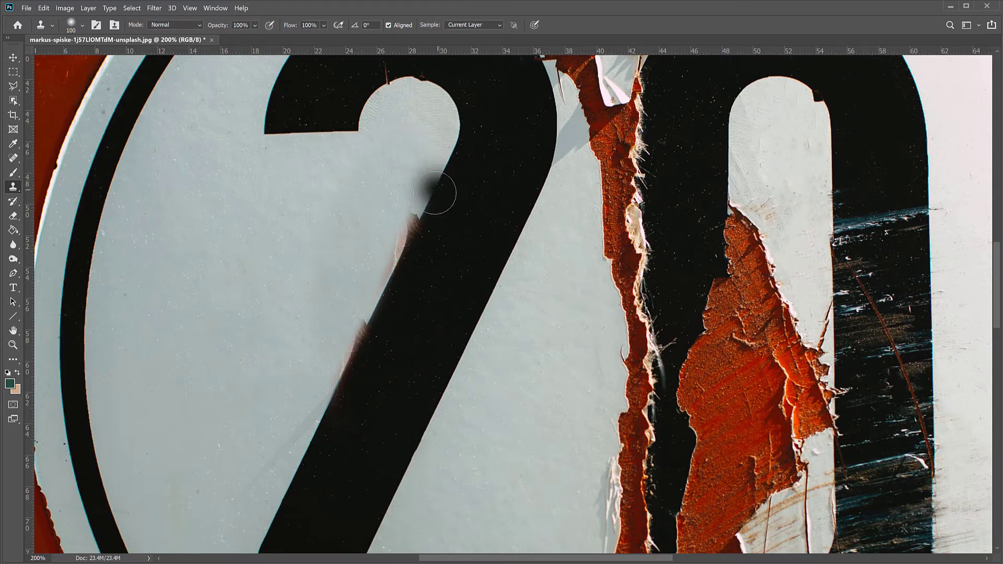
drag(402, 252, 357, 349)
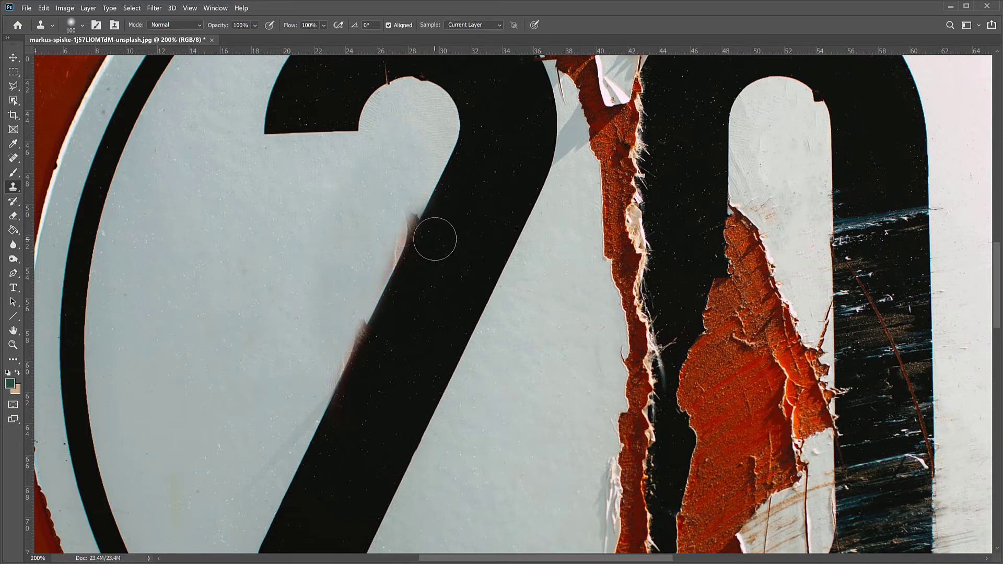
Rebuild the lower section of the 2's left diagonal edge by cloning a clean black-and-white edge over the reddish fringe.
scroll(434, 239, up, 1)
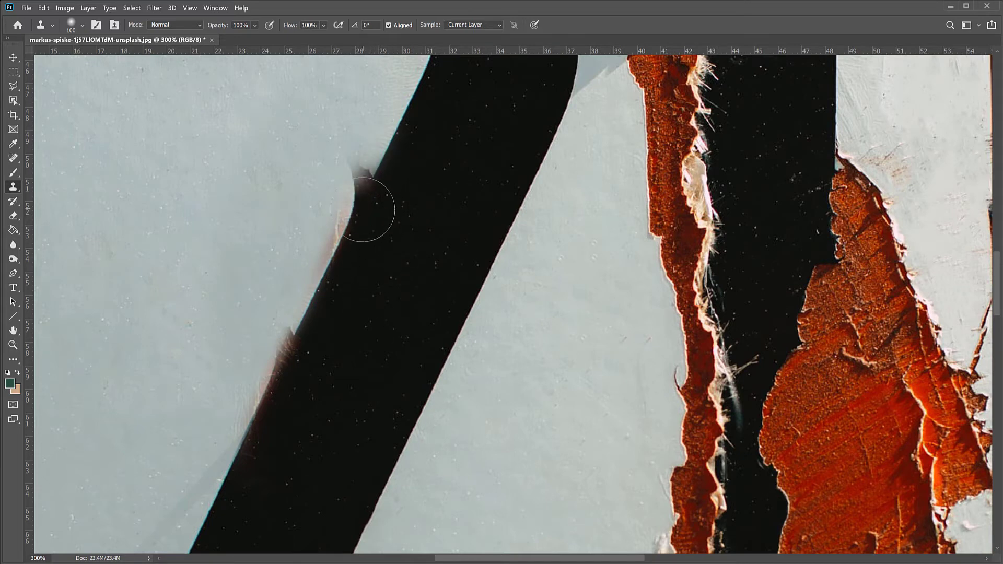
mouse_move(363, 210)
mouse_down()
mouse_move(330, 298)
mouse_move(263, 418)
mouse_up()
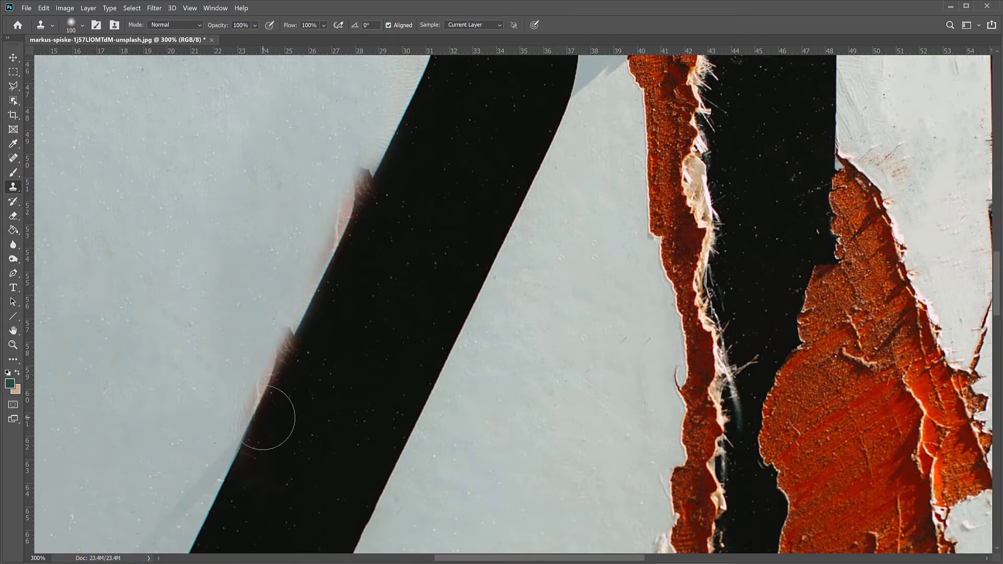
drag(308, 386, 410, 282)
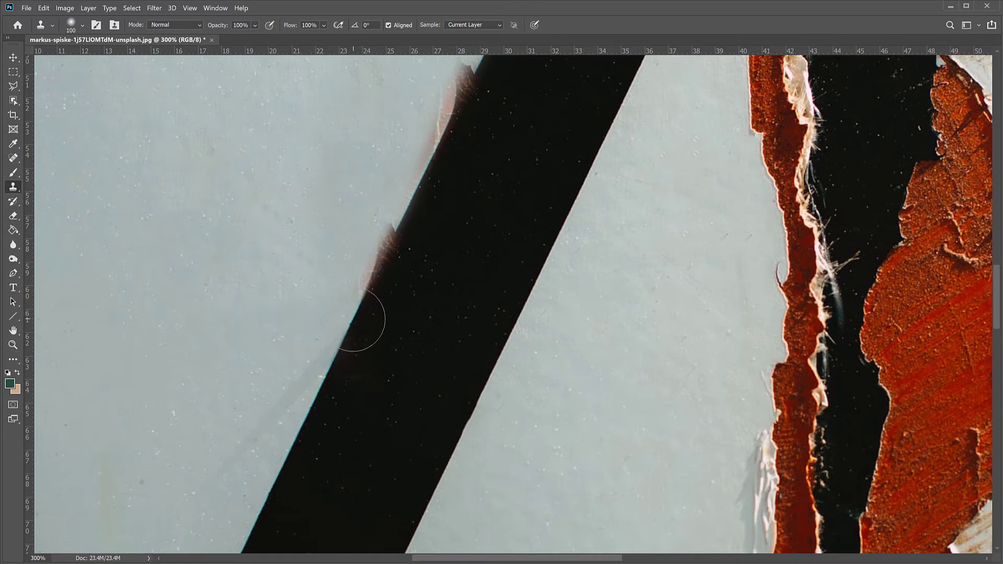
mouse_move(354, 318)
mouse_down()
mouse_move(394, 253)
mouse_move(391, 224)
mouse_move(380, 260)
mouse_move(420, 207)
mouse_up()
scroll(414, 278, up, 2)
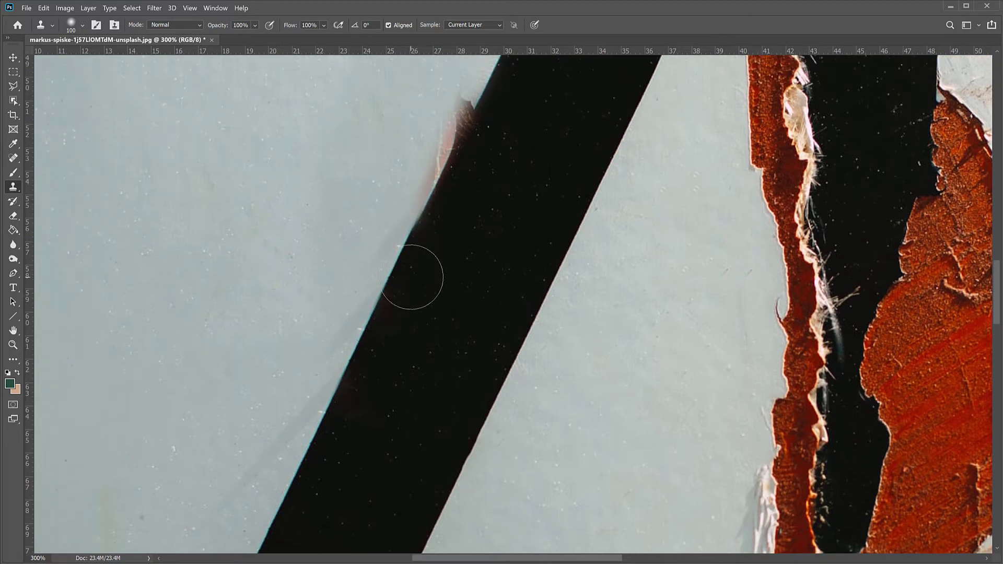
scroll(411, 278, up, 1)
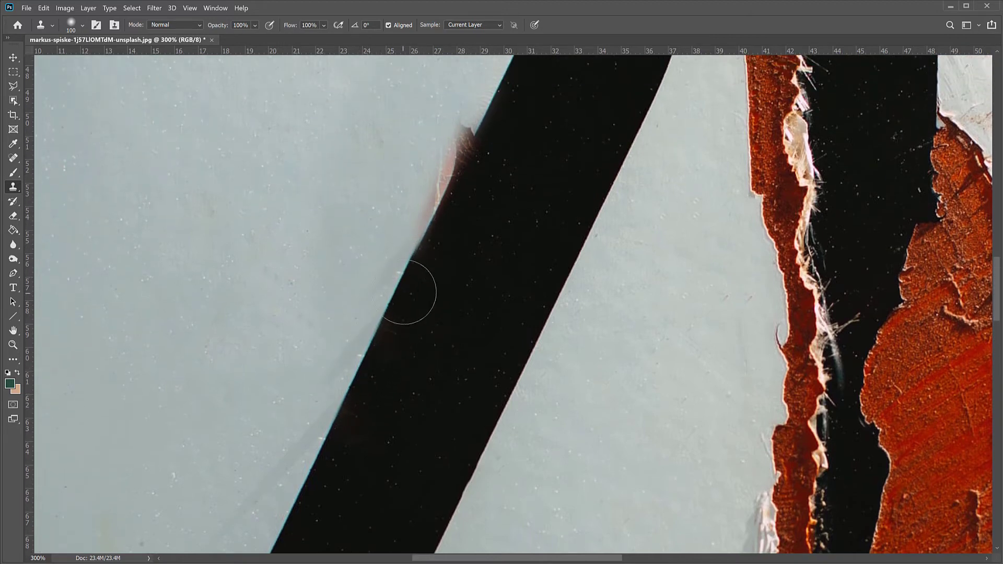
drag(418, 265, 450, 195)
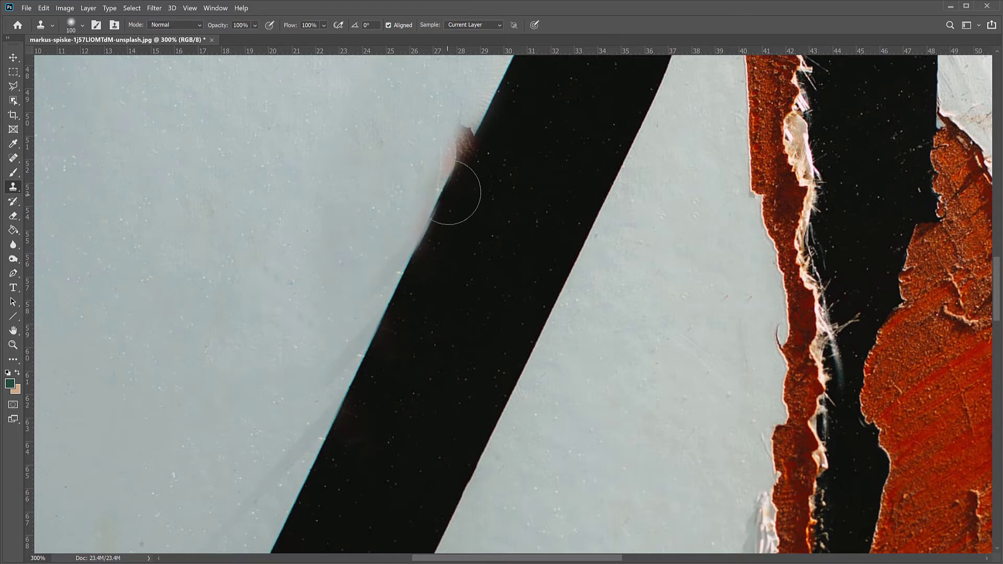
Clone a clean edge over the remaining upper fringe on the 2's diagonal and smooth its join with the original stroke.
scroll(448, 212, up, 3)
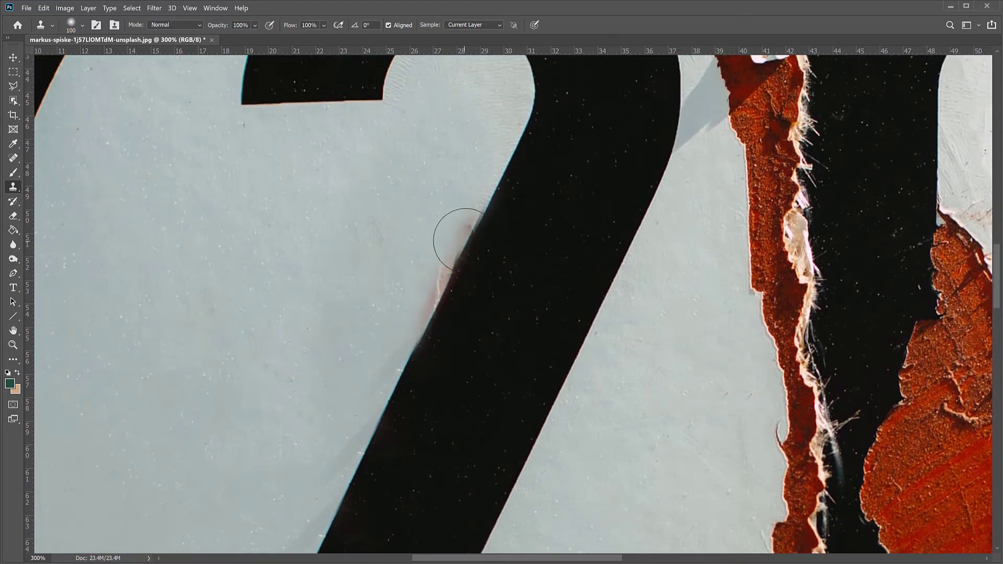
alt+click(507, 173)
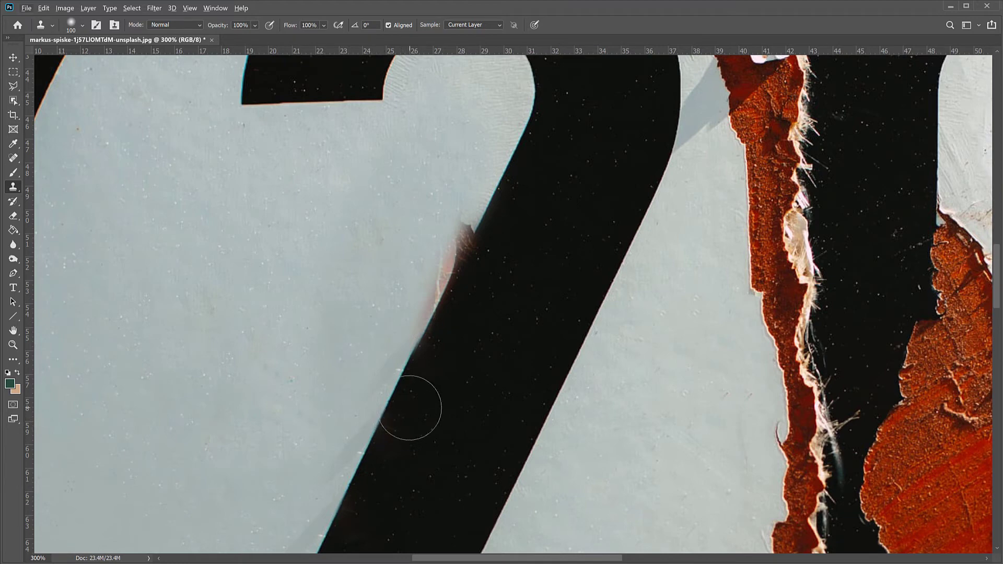
alt+click(392, 410)
drag(427, 328, 464, 245)
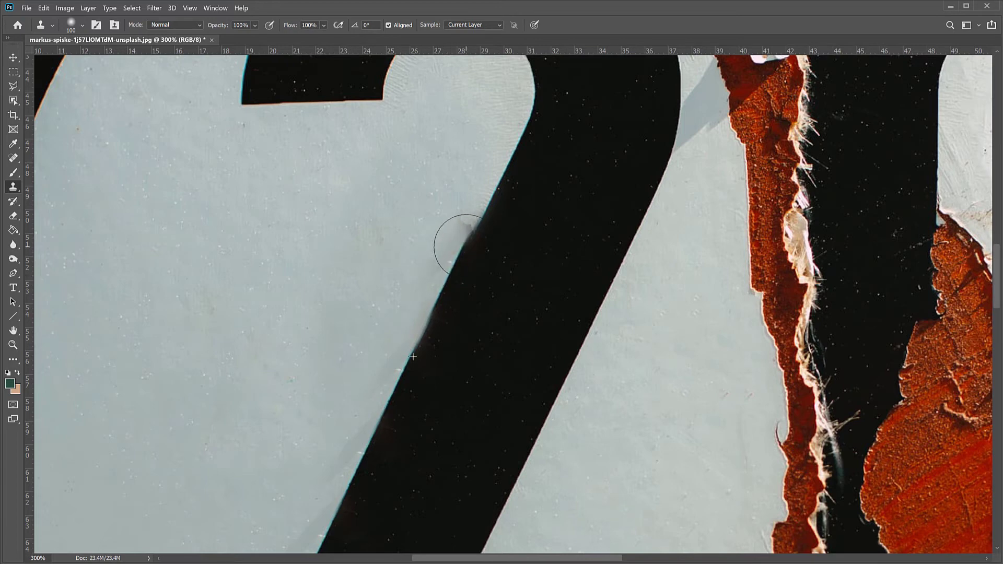
mouse_move(440, 303)
mouse_down()
mouse_move(429, 322)
mouse_move(475, 230)
mouse_up()
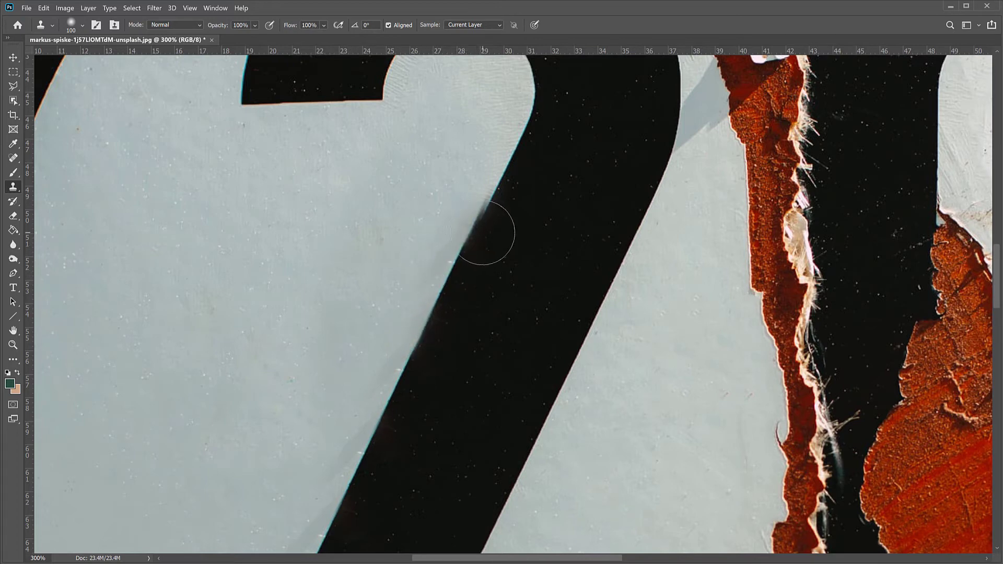
key(ctrl+z)
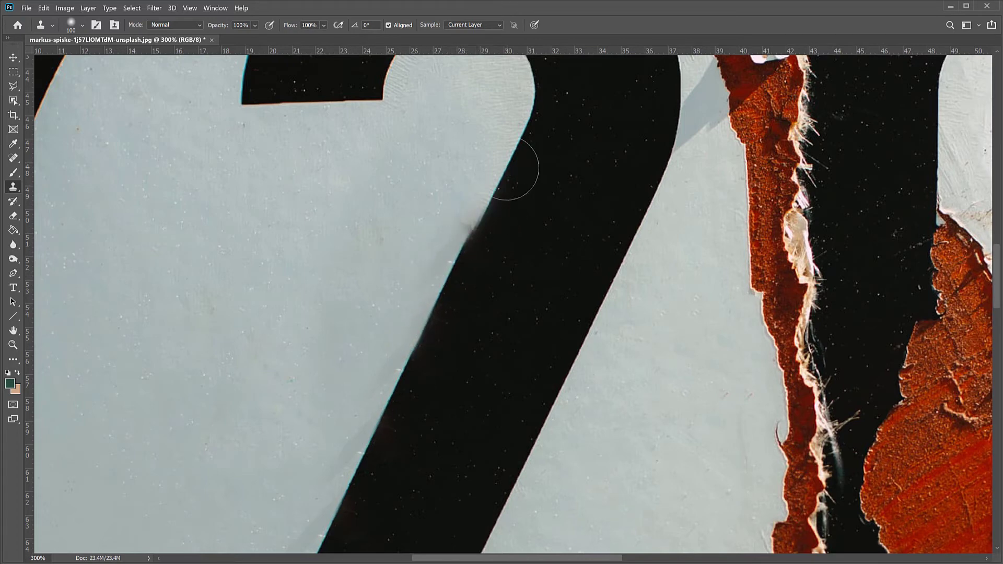
mouse_move(508, 168)
mouse_down()
mouse_move(404, 392)
mouse_move(355, 462)
mouse_up()
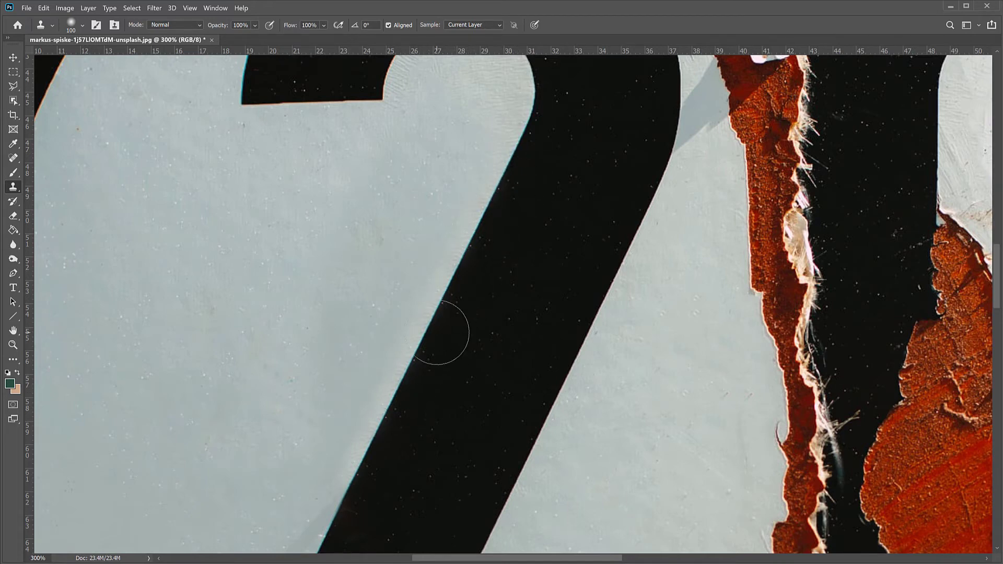
Examine the central tear, the torn patch in the 0 and the scratches across the 0's right stroke up close.
key(ctrl+minus)
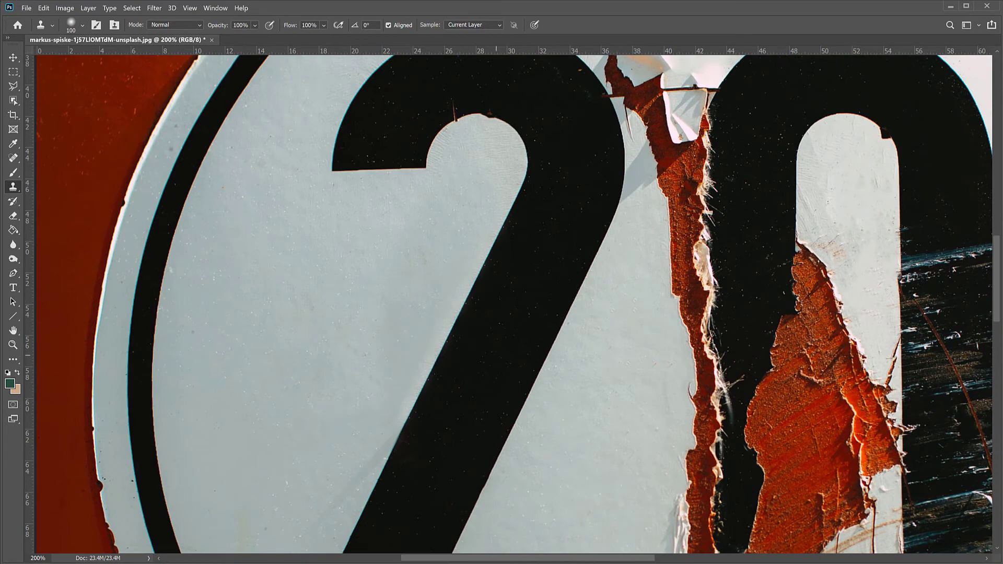
mouse_move(560, 212)
mouse_down()
mouse_move(418, 277)
mouse_move(381, 260)
mouse_up()
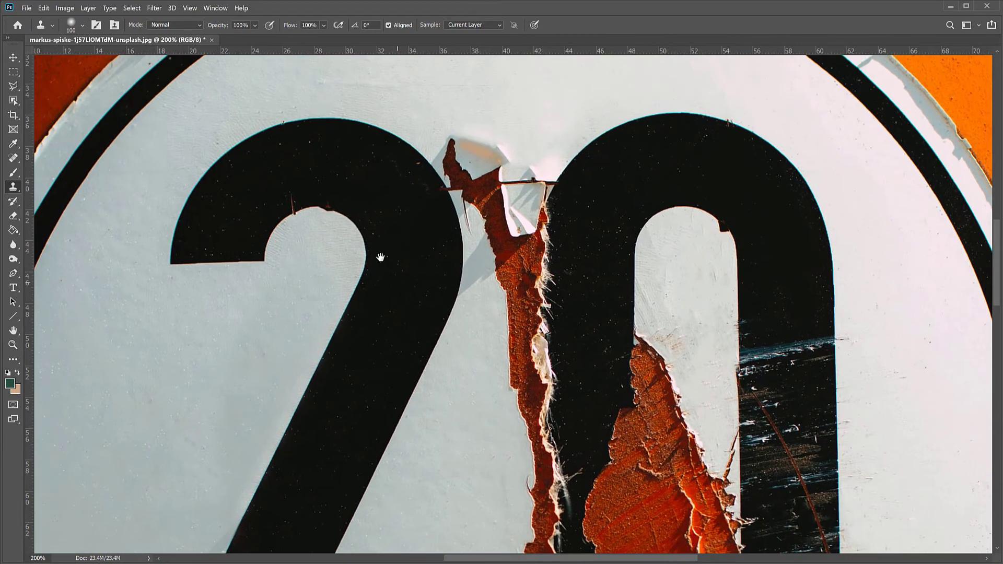
key(ctrl+plus)
key(ctrl+plus)
key(ctrl+plus)
key(ctrl+plus)
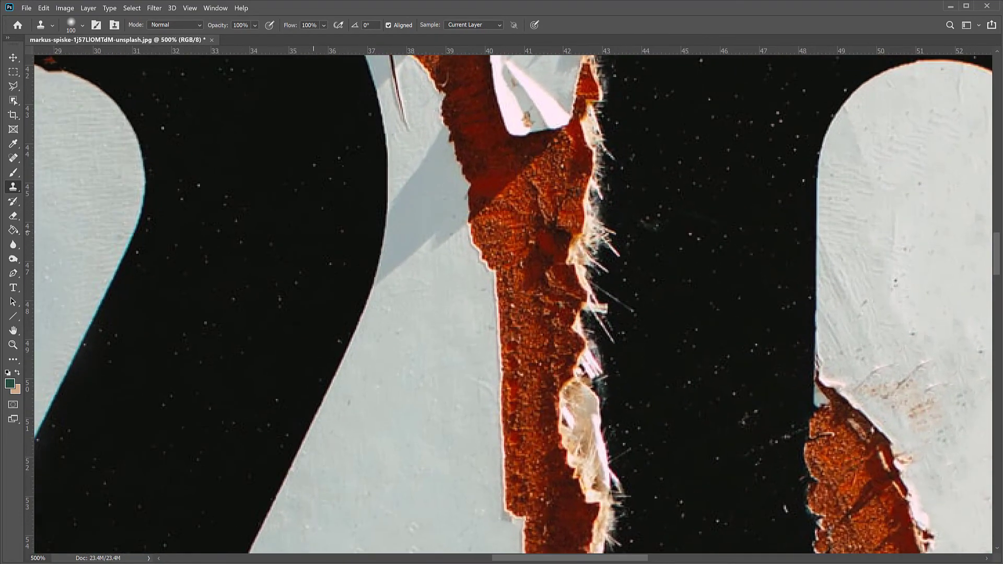
drag(667, 445, 244, 69)
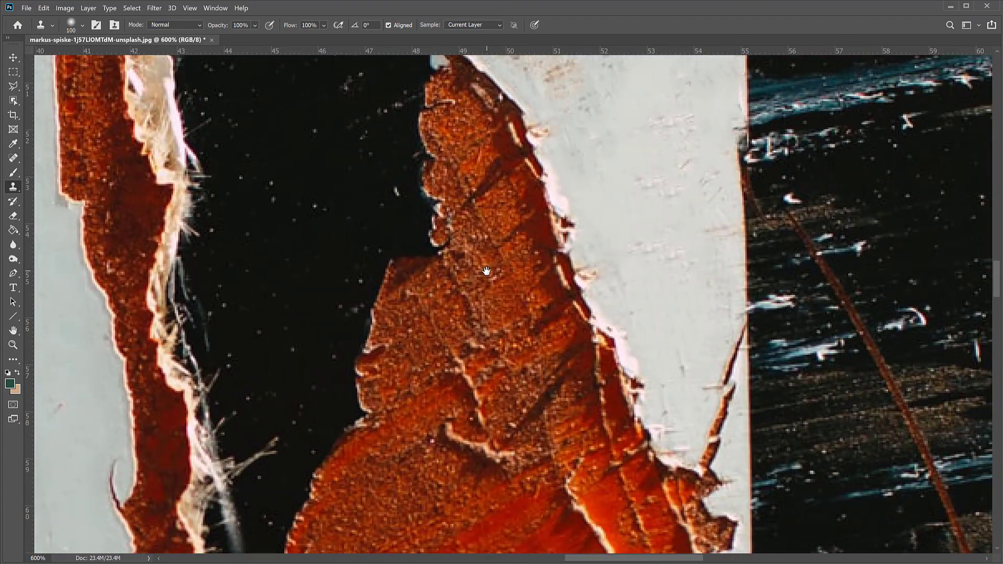
drag(486, 270, 430, 174)
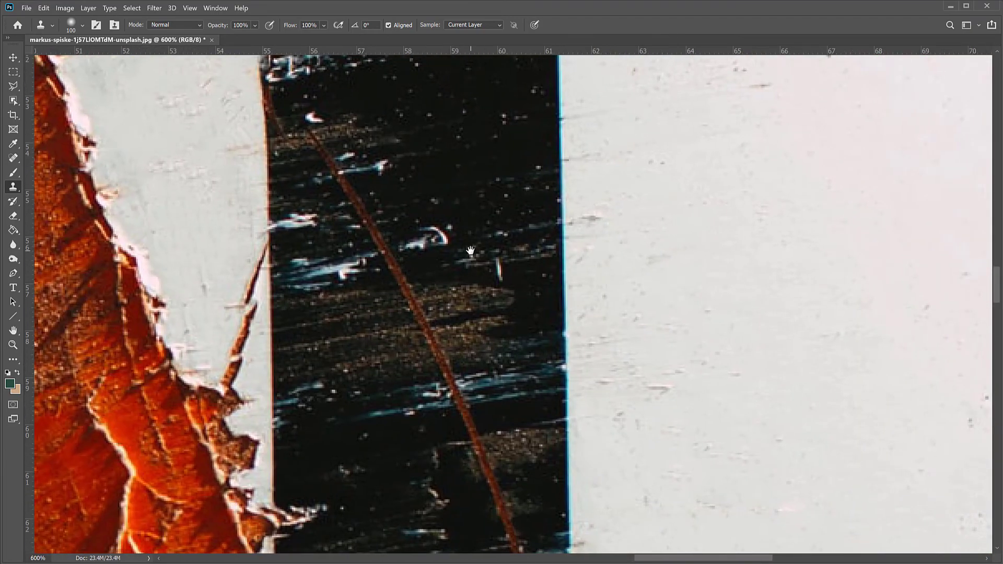
key(ctrl+minus)
key(ctrl+minus)
key(ctrl+minus)
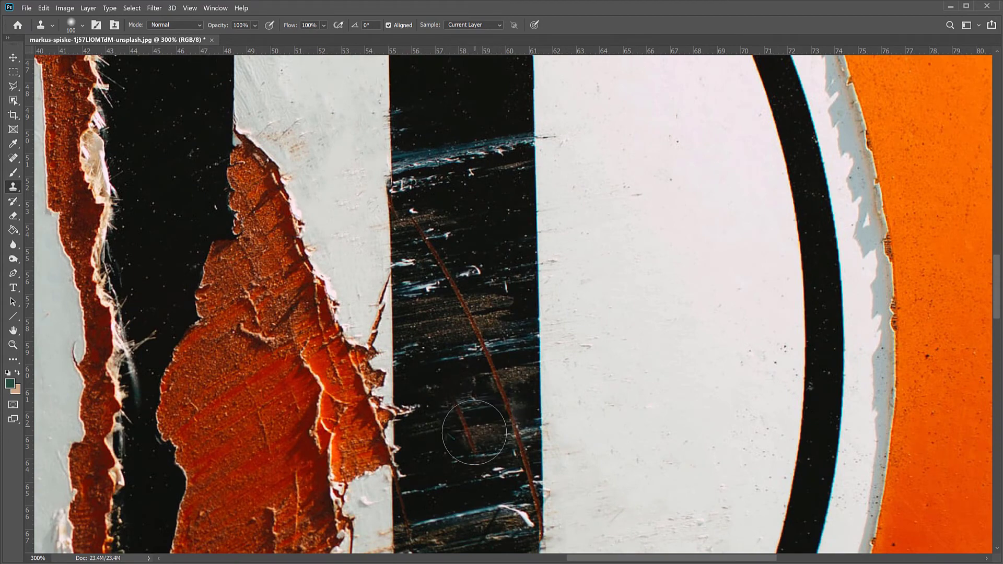
Clone clean black from the upper part of the 0's right stroke over the scratches at the top of its damaged area.
mouse_move(474, 429)
mouse_down()
mouse_move(468, 151)
mouse_move(447, 291)
mouse_move(446, 418)
mouse_up()
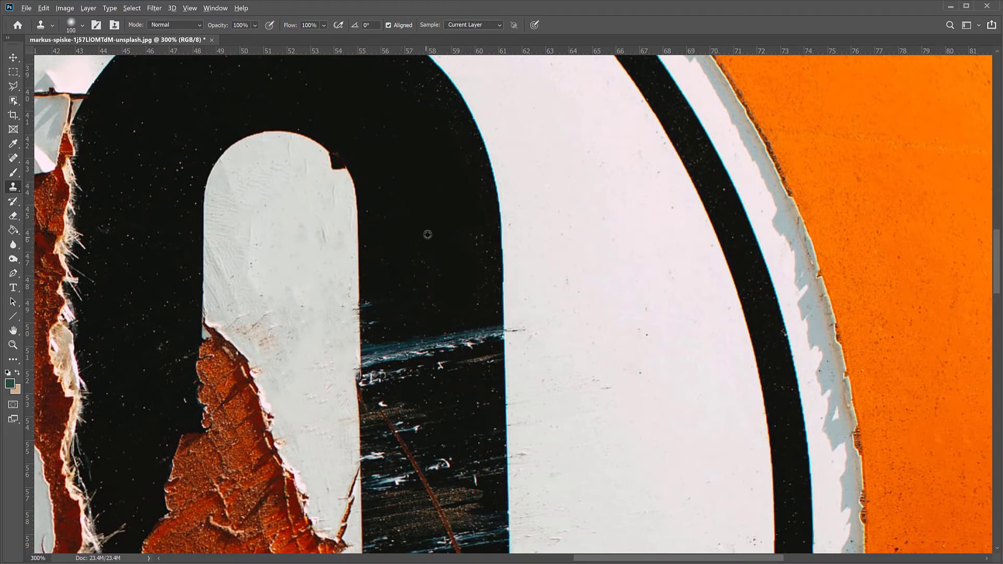
alt+click(430, 207)
mouse_move(431, 267)
mouse_down()
mouse_move(441, 347)
mouse_move(418, 355)
mouse_move(449, 336)
mouse_move(426, 352)
mouse_move(408, 341)
mouse_move(398, 266)
mouse_move(418, 293)
mouse_move(457, 257)
mouse_up()
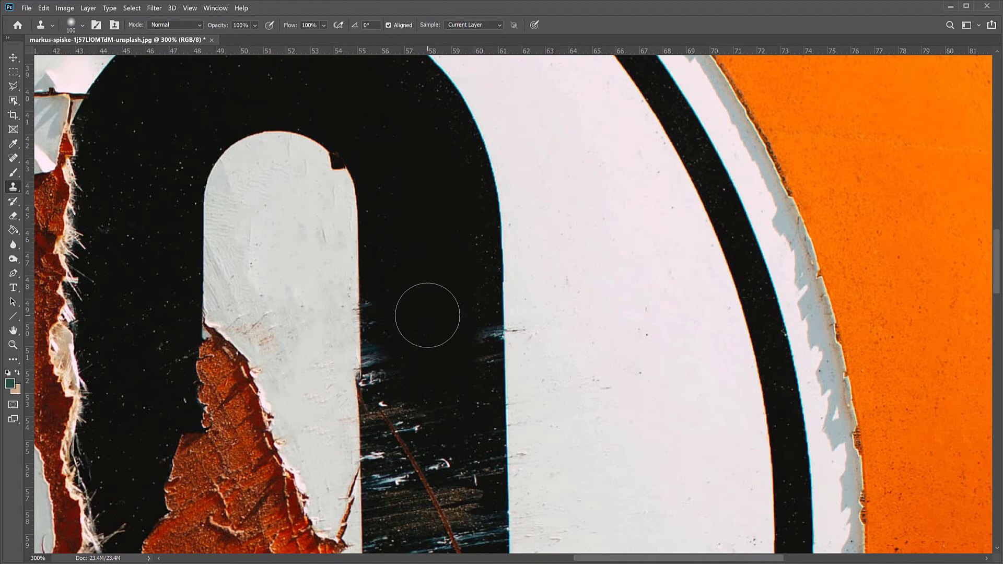
scroll(428, 315, down, 3)
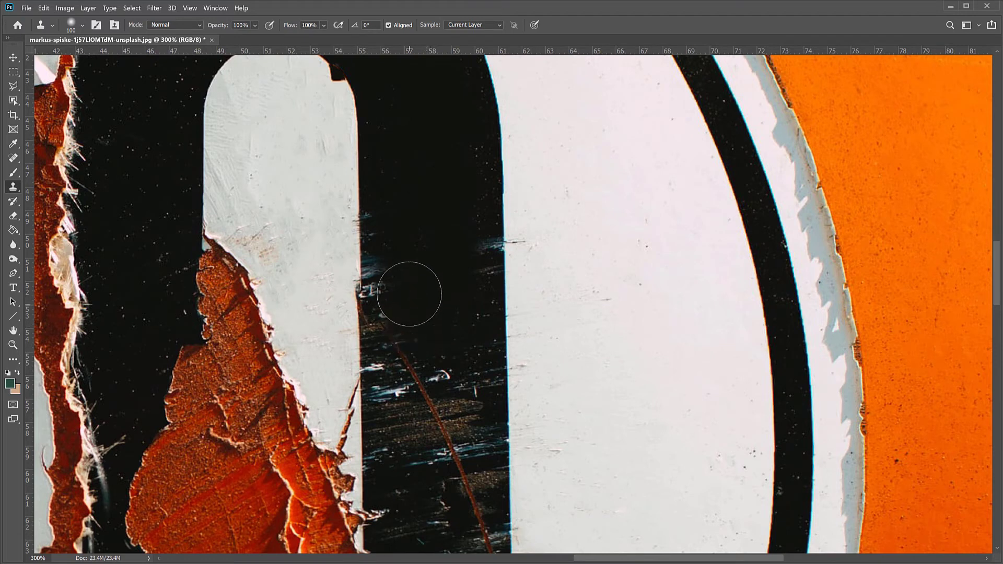
mouse_move(409, 294)
mouse_down()
mouse_move(410, 261)
mouse_move(420, 336)
mouse_move(458, 301)
mouse_move(459, 255)
mouse_move(428, 382)
mouse_move(412, 357)
mouse_move(412, 317)
mouse_move(430, 348)
mouse_move(446, 298)
mouse_up()
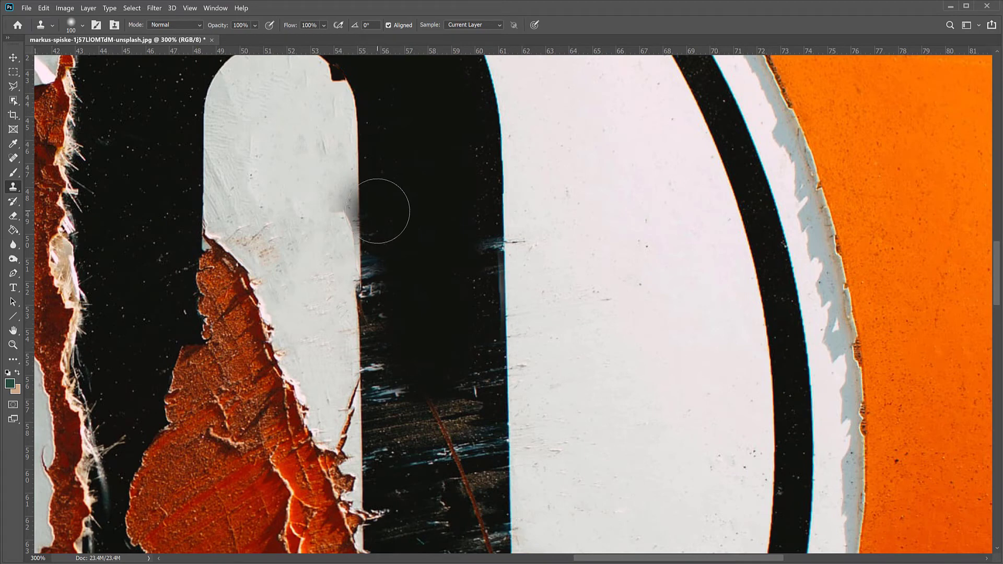
click(255, 26)
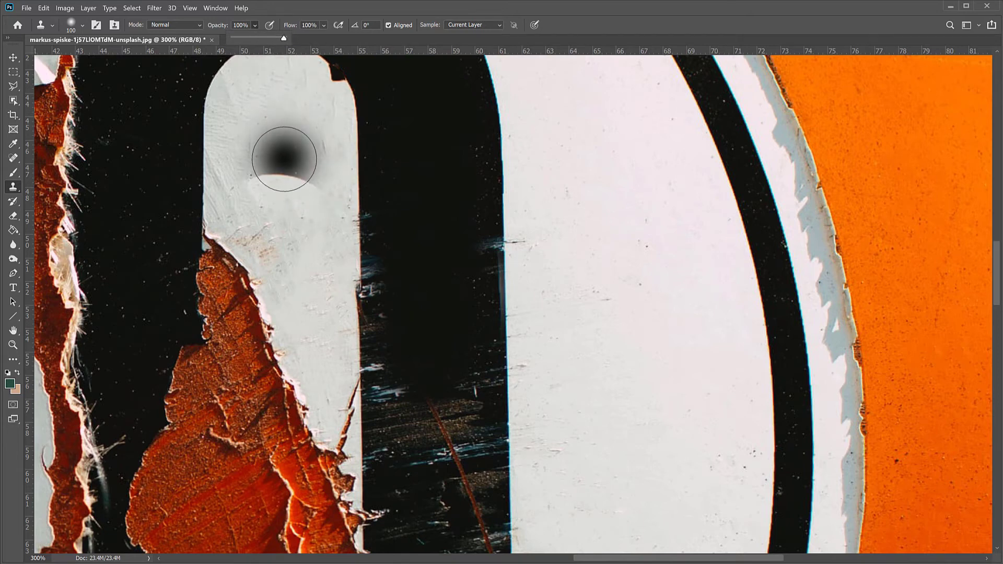
click(597, 16)
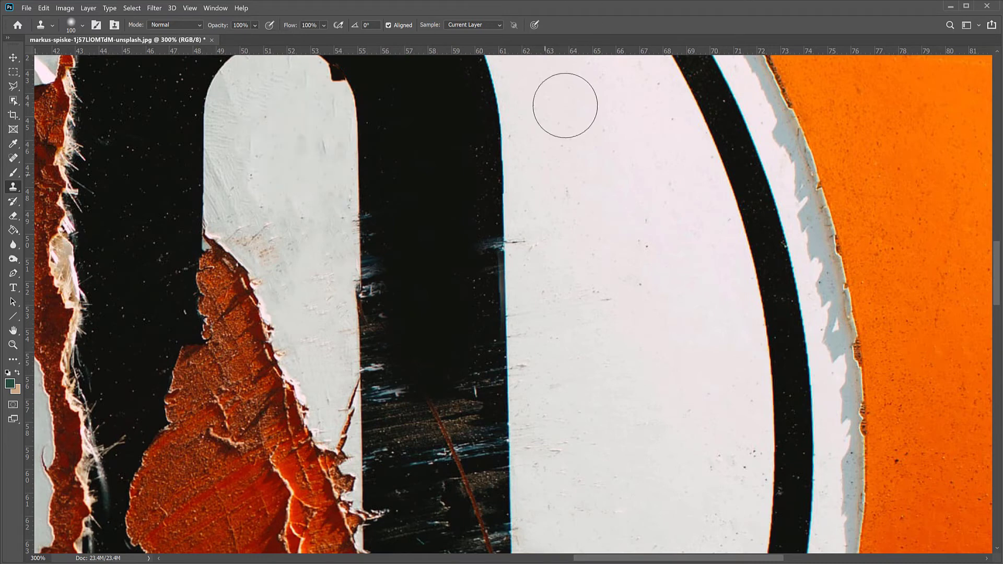
mouse_move(546, 215)
mouse_down()
mouse_move(515, 209)
mouse_move(507, 186)
mouse_up()
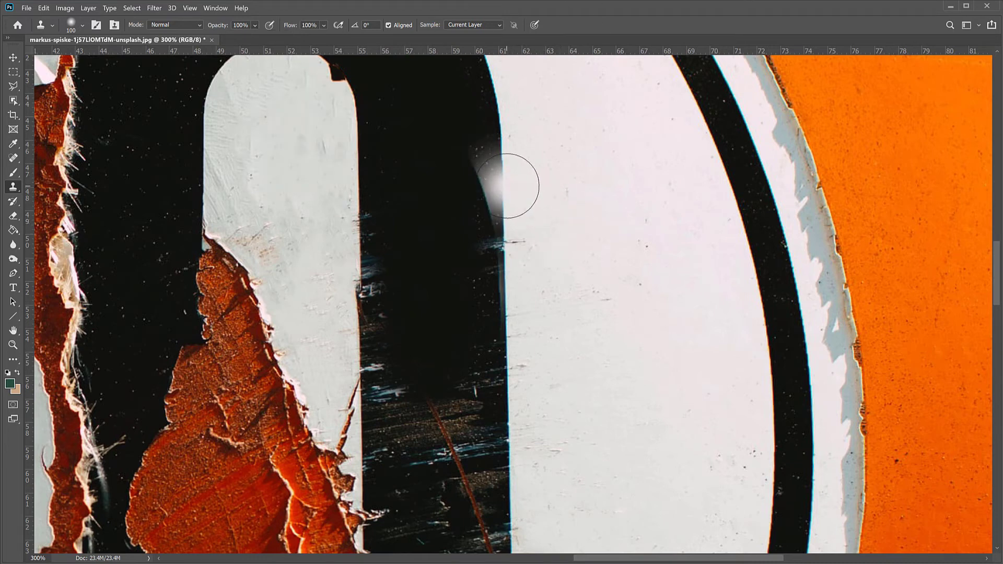
key(ctrl+z)
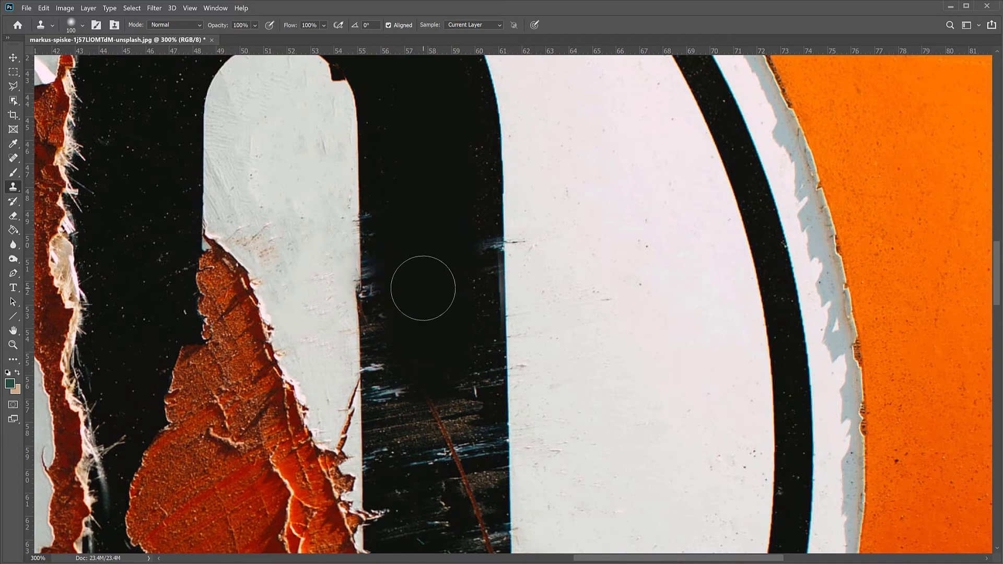
Reduce the Clone Stamp brush to 35 px and clone black over faint marks in the middle of the 0's right stroke.
key(ctrl+plus)
key(ctrl+plus)
key(ctrl+plus)
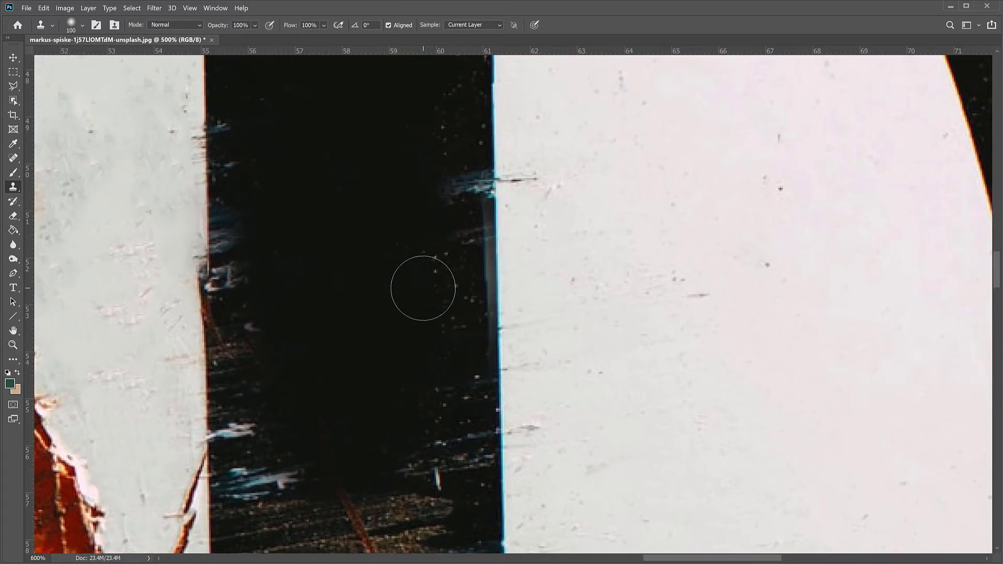
key(ctrl+plus)
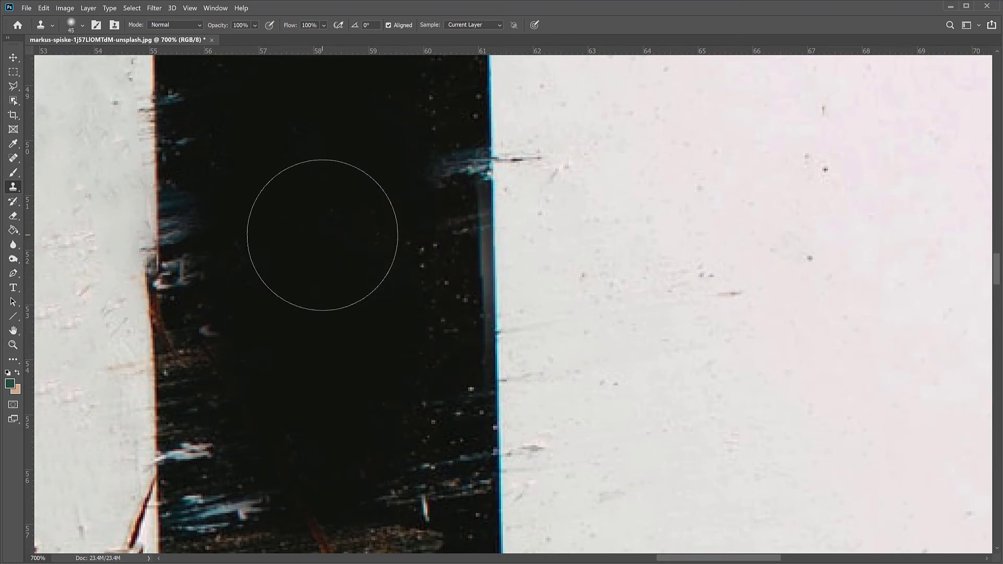
key(bracketleft)
key(bracketleft)
key(bracketleft)
key(bracketleft)
key(bracketleft)
key(bracketleft)
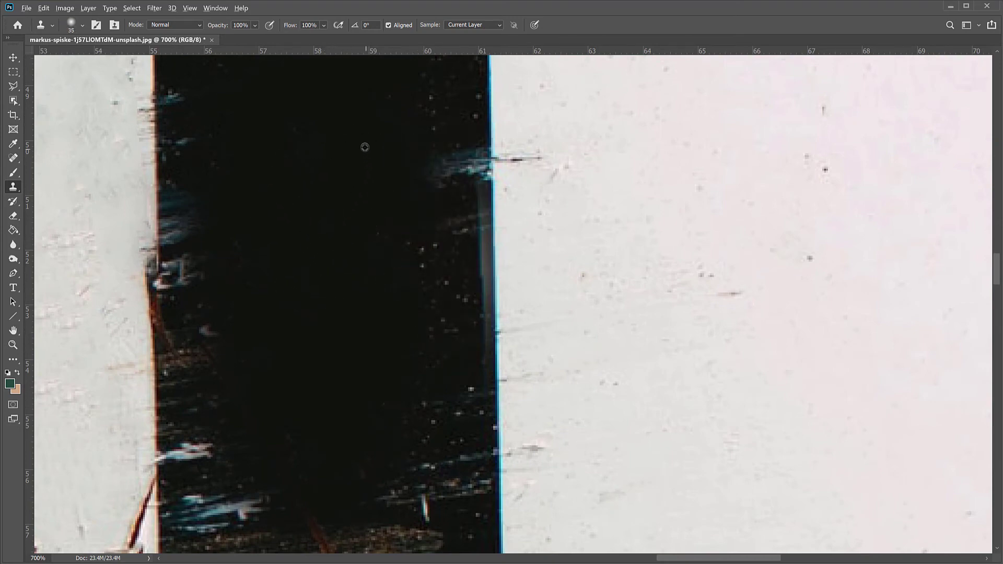
alt+click(336, 160)
drag(300, 141, 303, 192)
alt+click(331, 156)
mouse_move(363, 236)
mouse_down()
mouse_move(398, 234)
mouse_move(416, 270)
mouse_move(445, 224)
mouse_move(409, 282)
mouse_move(427, 284)
mouse_move(420, 329)
mouse_up()
Clone black over the specks and bluish scratches near the outer edge of the 0's right stroke.
click(444, 226)
mouse_move(435, 293)
mouse_down()
mouse_move(416, 401)
mouse_move(442, 256)
mouse_up()
alt+click(334, 223)
mouse_move(423, 182)
mouse_down()
mouse_move(438, 139)
mouse_move(433, 229)
mouse_move(454, 141)
mouse_move(447, 398)
mouse_up()
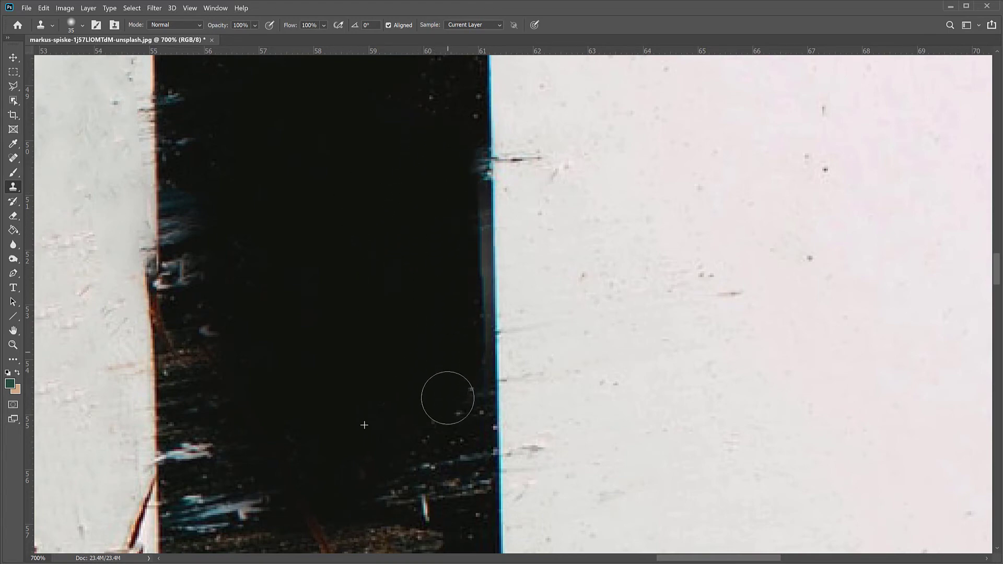
Clone black over the scratches and brown marks along the inner side of the 0's right stroke.
alt+click(368, 253)
mouse_move(368, 268)
mouse_down()
mouse_move(235, 318)
mouse_move(224, 217)
mouse_move(202, 313)
mouse_move(199, 179)
mouse_move(197, 394)
mouse_move(198, 142)
mouse_up()
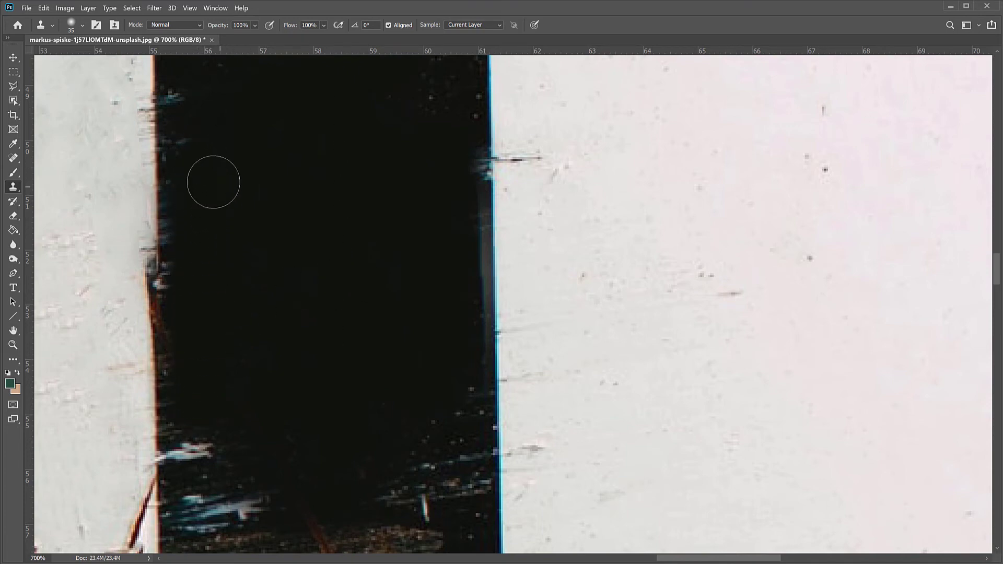
mouse_move(259, 182)
mouse_down()
mouse_move(302, 420)
mouse_move(247, 385)
mouse_move(237, 294)
mouse_move(235, 390)
mouse_move(235, 317)
mouse_move(245, 369)
mouse_up()
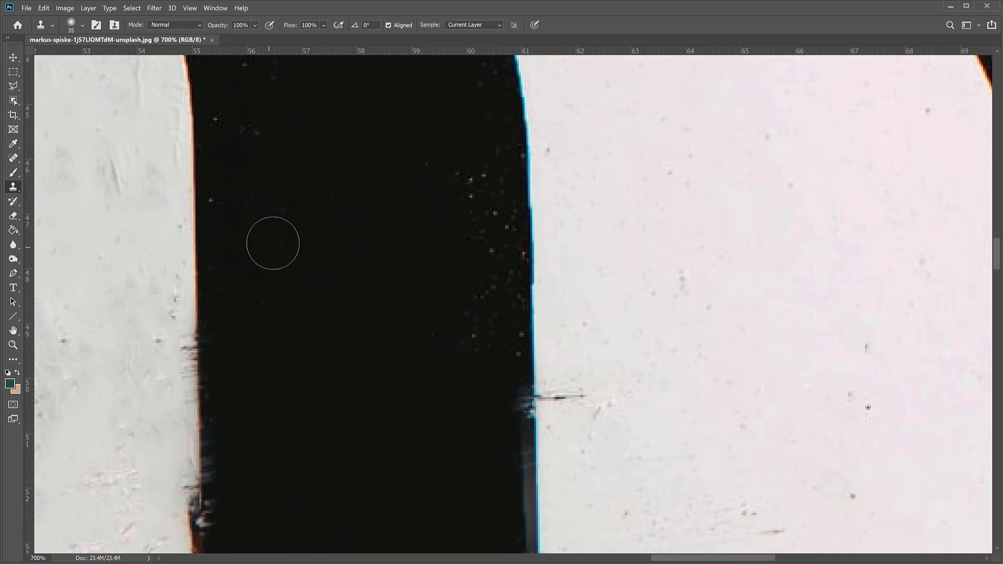
Cover the white specks on both sides of the upper part of the 0's right stroke with cloned black.
drag(251, 136, 227, 121)
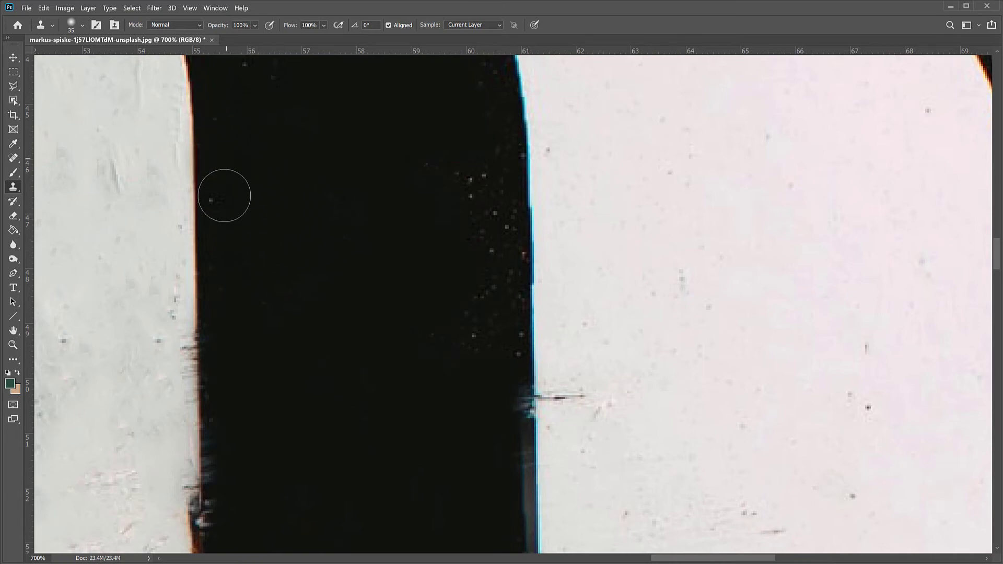
click(224, 202)
alt+click(342, 358)
mouse_move(451, 338)
mouse_down()
mouse_move(459, 176)
mouse_move(472, 203)
mouse_move(478, 382)
mouse_move(488, 298)
mouse_up()
Examine the remaining scratches on the lower half of the 0, the black border ring and the central tear.
scroll(488, 300, down, 1)
scroll(489, 300, down, 3)
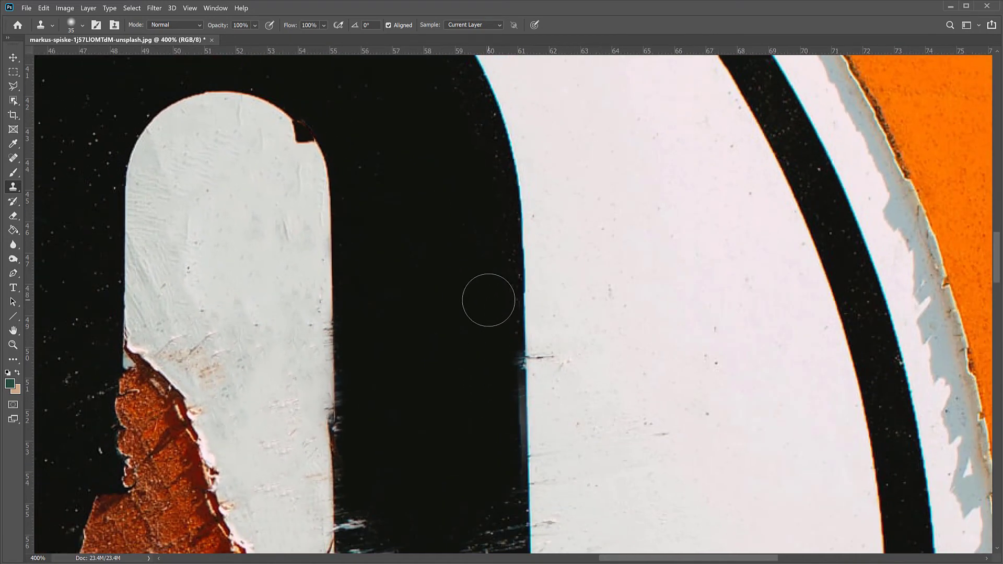
scroll(489, 300, down, 5)
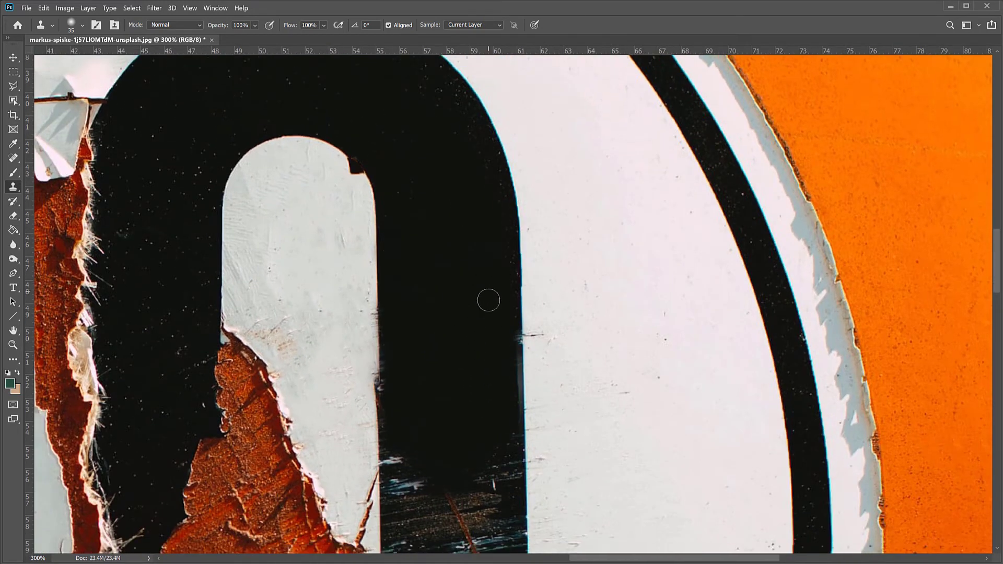
scroll(488, 306, down, 12)
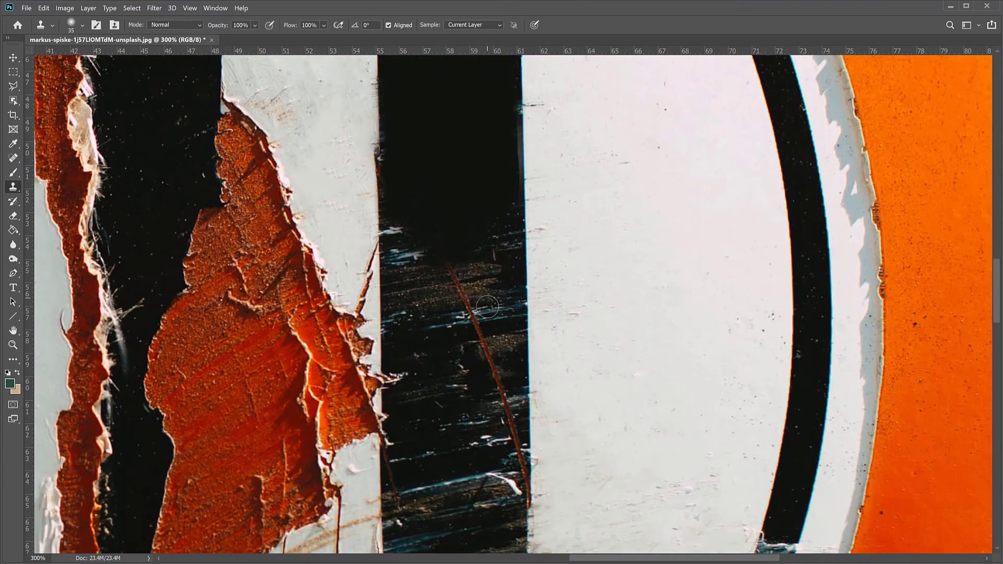
scroll(487, 307, down, 2)
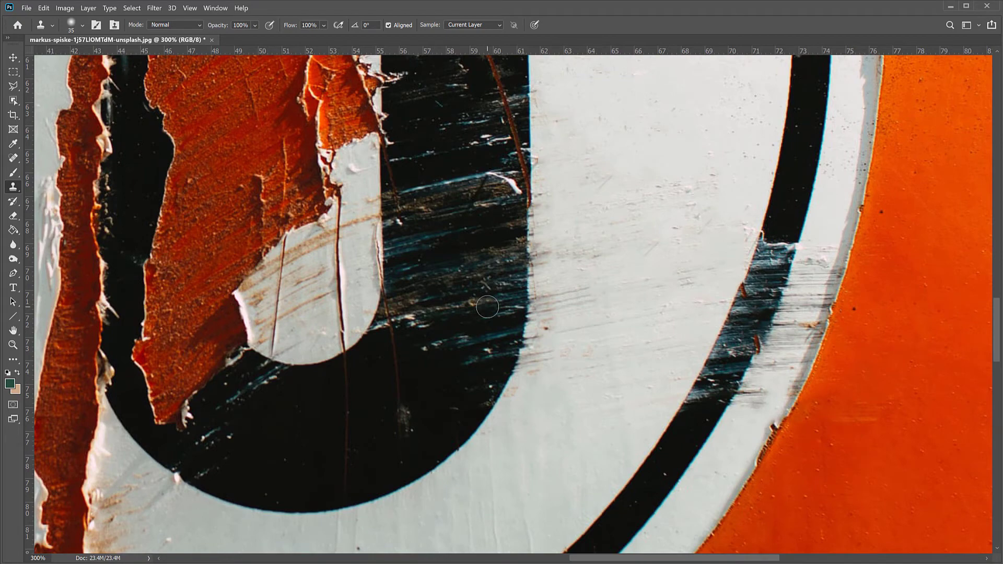
scroll(488, 306, down, 5)
alt+scroll(488, 306, down, 1)
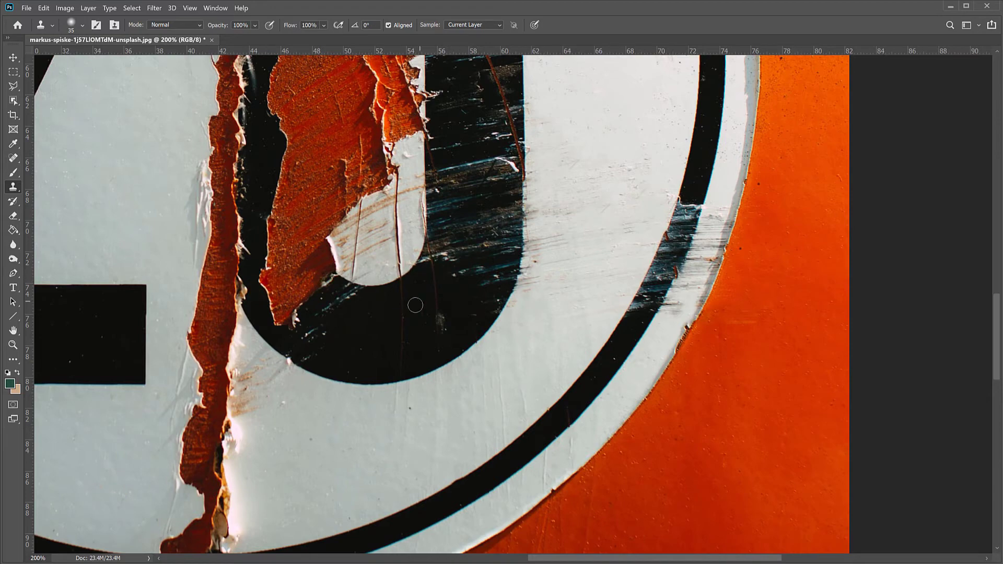
drag(284, 294, 490, 395)
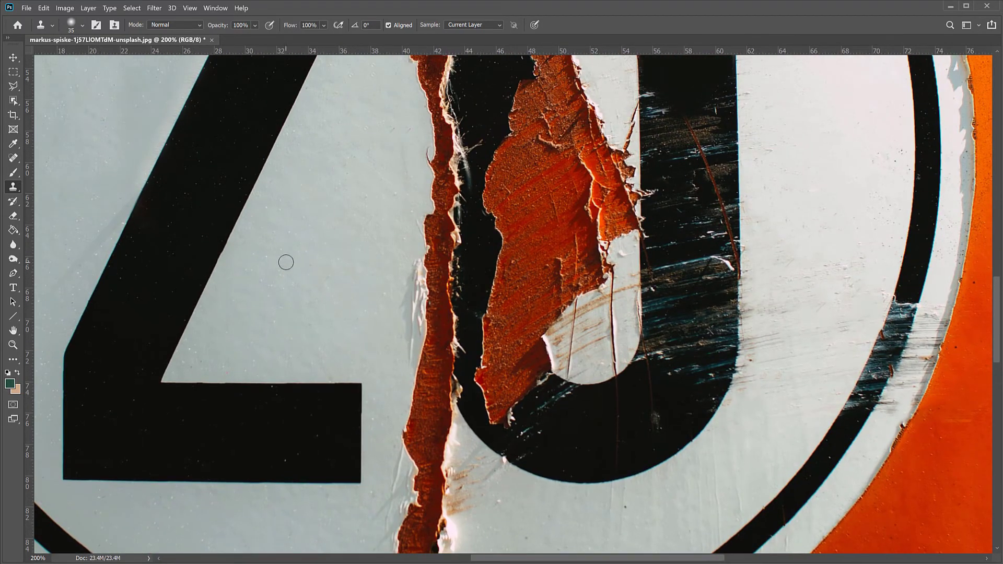
Clone pale grey background over the raised white flakes on the central tear's left edge, between the 2 and the 0.
key(ctrl+plus)
key(ctrl+plus)
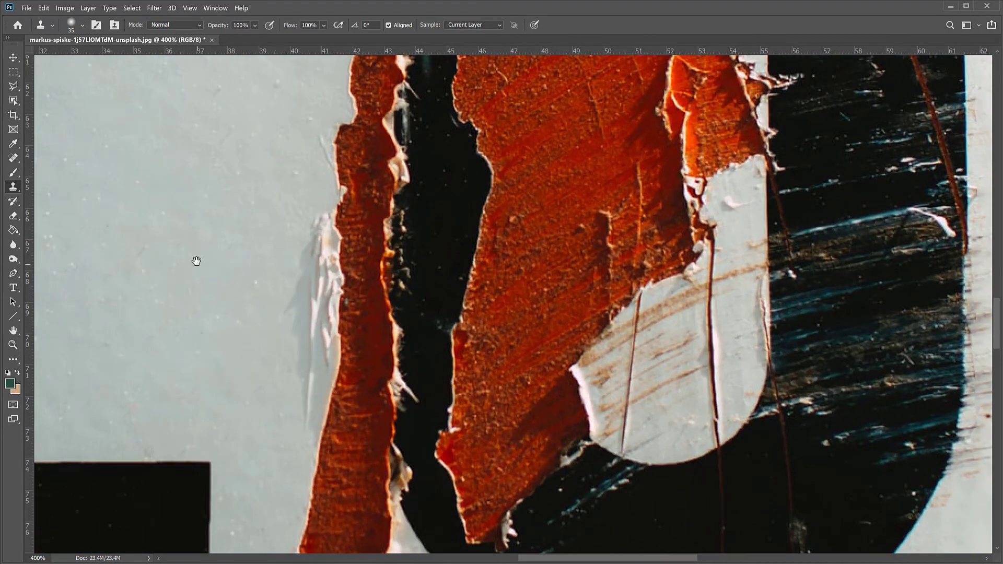
drag(195, 261, 415, 267)
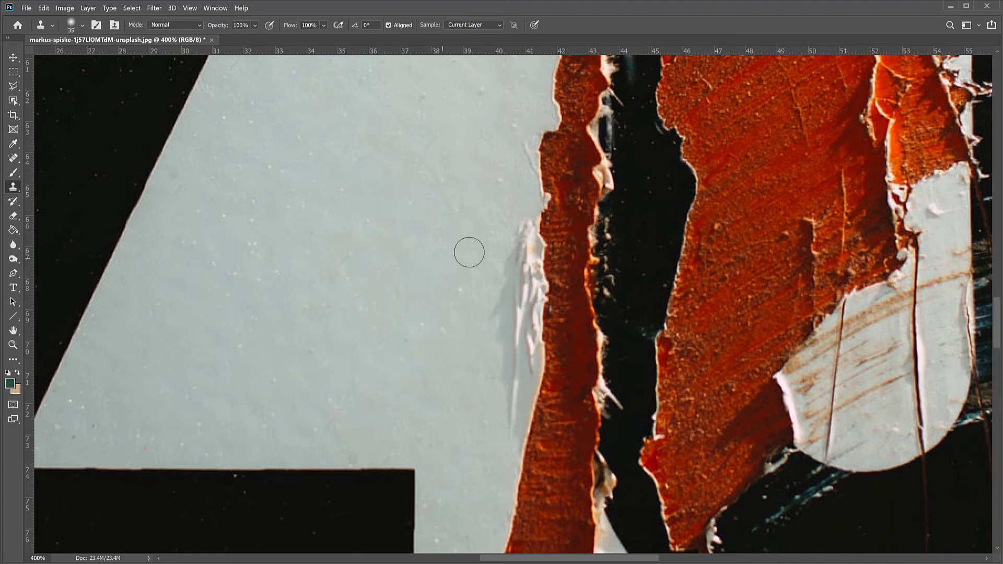
drag(548, 269, 549, 240)
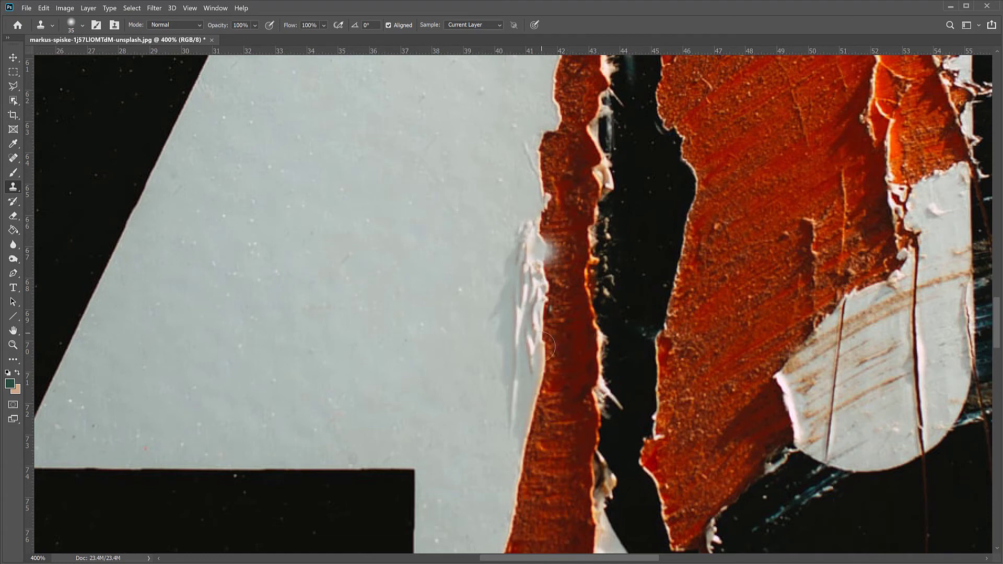
key(ctrl+z)
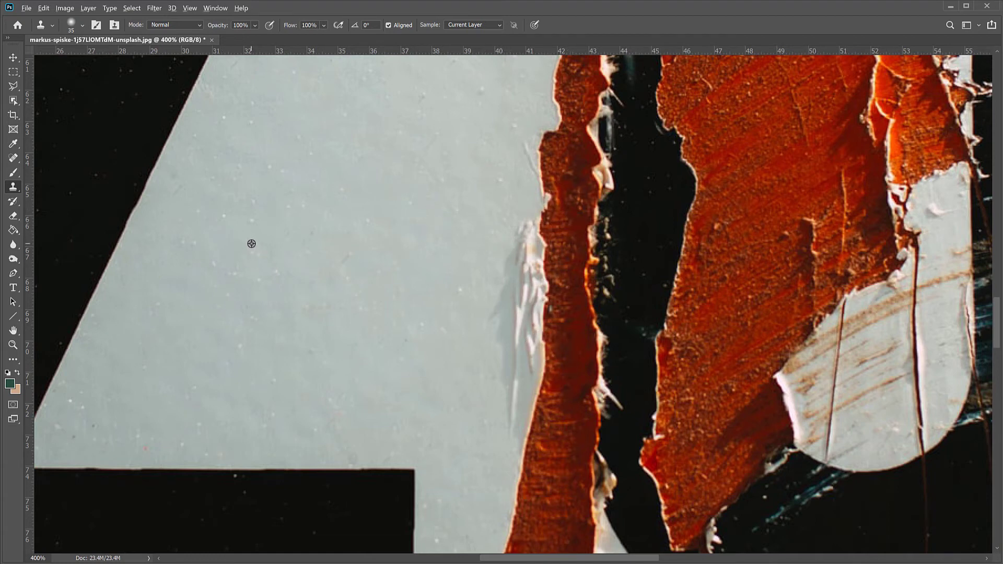
mouse_move(512, 246)
mouse_down()
mouse_move(522, 225)
mouse_move(524, 302)
mouse_move(544, 207)
mouse_move(543, 318)
mouse_up()
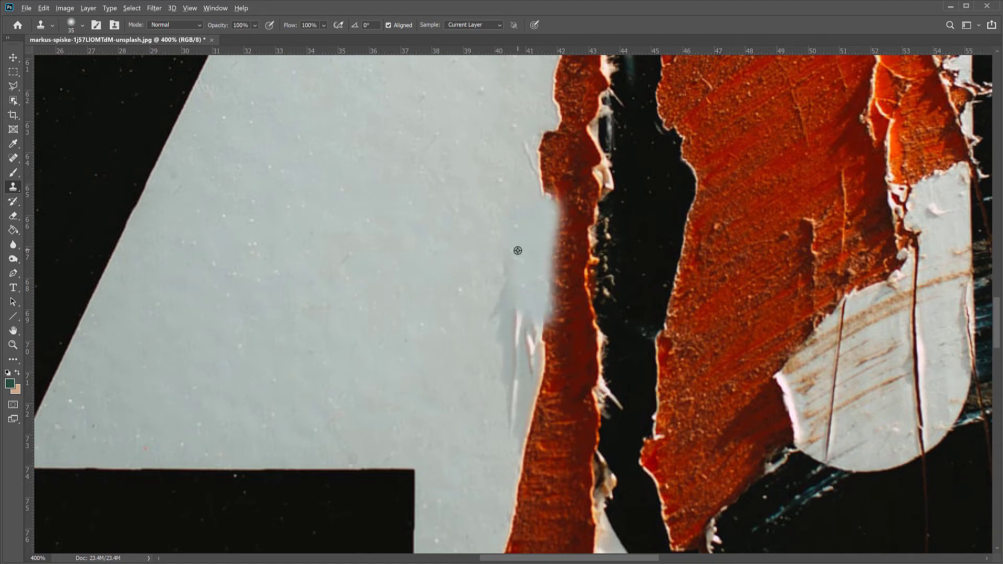
Extend the cloned grey background up the tear's left edge and over the remaining flakes and shadow beneath.
mouse_move(535, 207)
mouse_down()
mouse_move(537, 140)
mouse_move(538, 204)
mouse_up()
alt+click(537, 204)
mouse_move(549, 152)
mouse_down()
mouse_move(553, 95)
mouse_move(549, 150)
mouse_up()
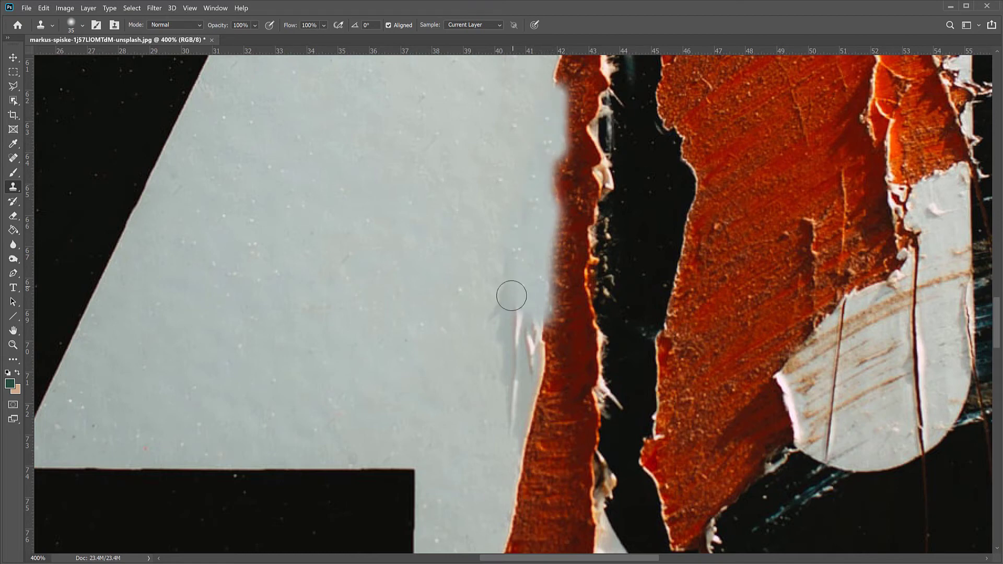
mouse_move(512, 296)
mouse_down()
mouse_move(495, 382)
mouse_move(528, 306)
mouse_move(516, 388)
mouse_move(536, 321)
mouse_move(506, 416)
mouse_move(520, 257)
mouse_move(474, 433)
mouse_move(496, 364)
mouse_move(489, 432)
mouse_move(530, 201)
mouse_move(504, 245)
mouse_move(482, 351)
mouse_move(542, 154)
mouse_move(488, 431)
mouse_move(507, 320)
mouse_up()
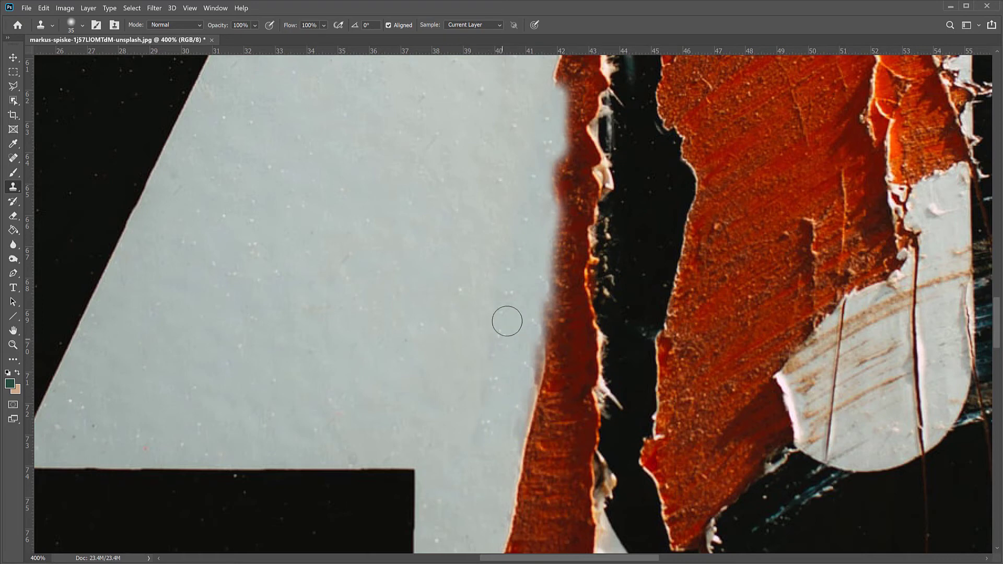
Clone the grey background further across the red strip of the tear toward the 0's left stroke.
click(542, 218)
click(542, 154)
drag(508, 265, 502, 277)
key(ctrl+minus)
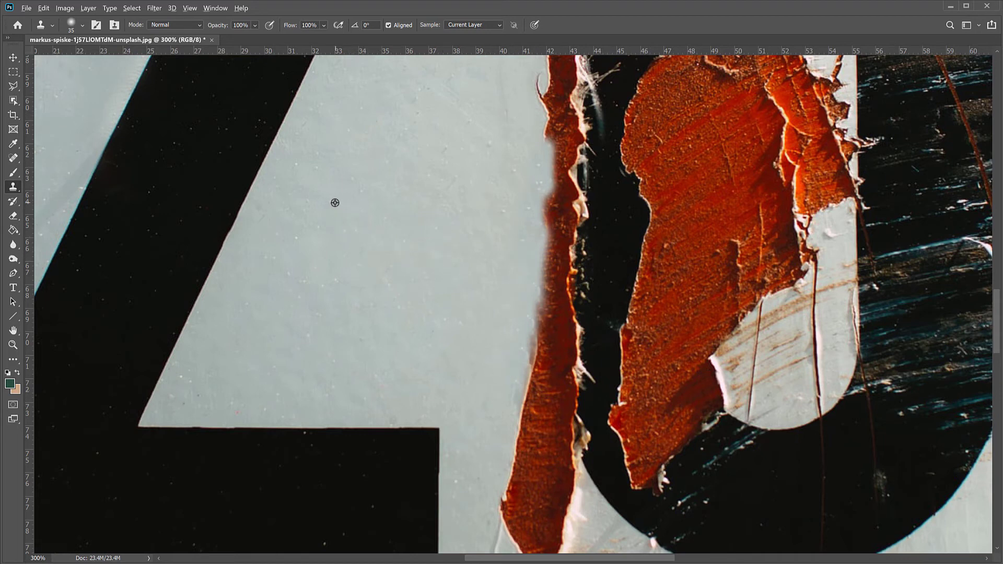
mouse_move(523, 285)
mouse_down()
mouse_move(553, 158)
mouse_move(525, 407)
mouse_move(561, 194)
mouse_up()
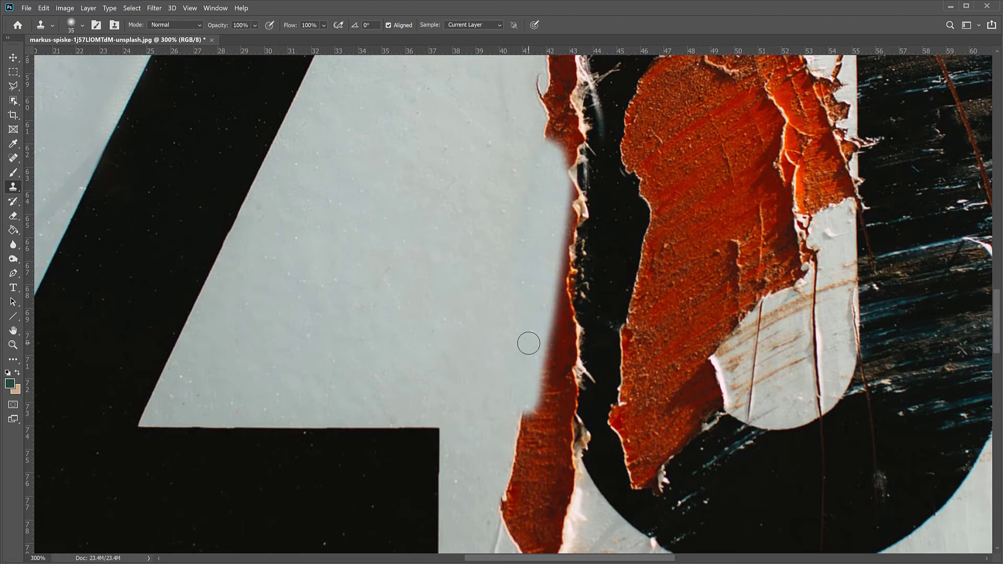
Heal the reddish chip and the thin vertical crack above the 2's inner curve with a 10 px Spot Healing Brush.
scroll(528, 343, down, 5)
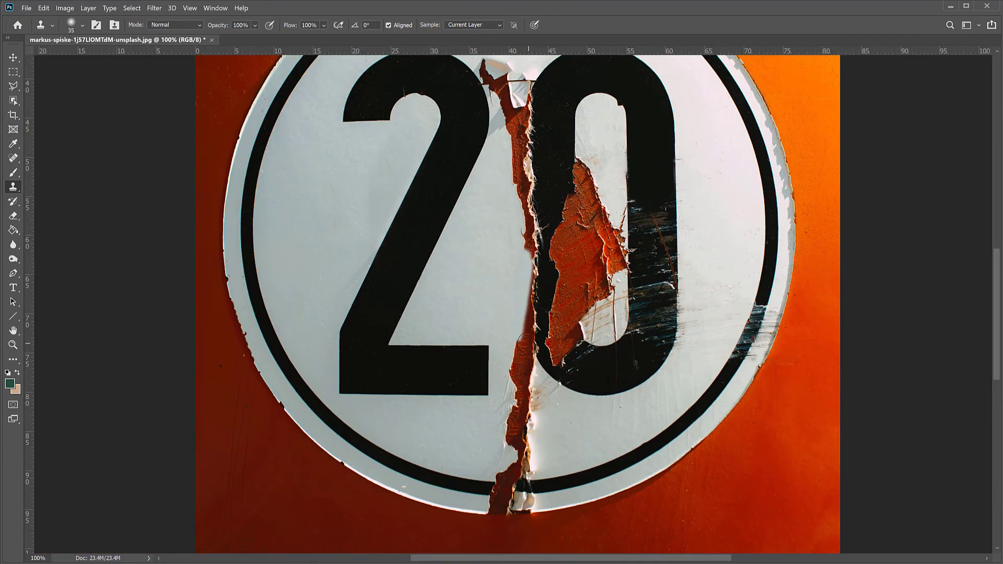
drag(482, 225, 504, 308)
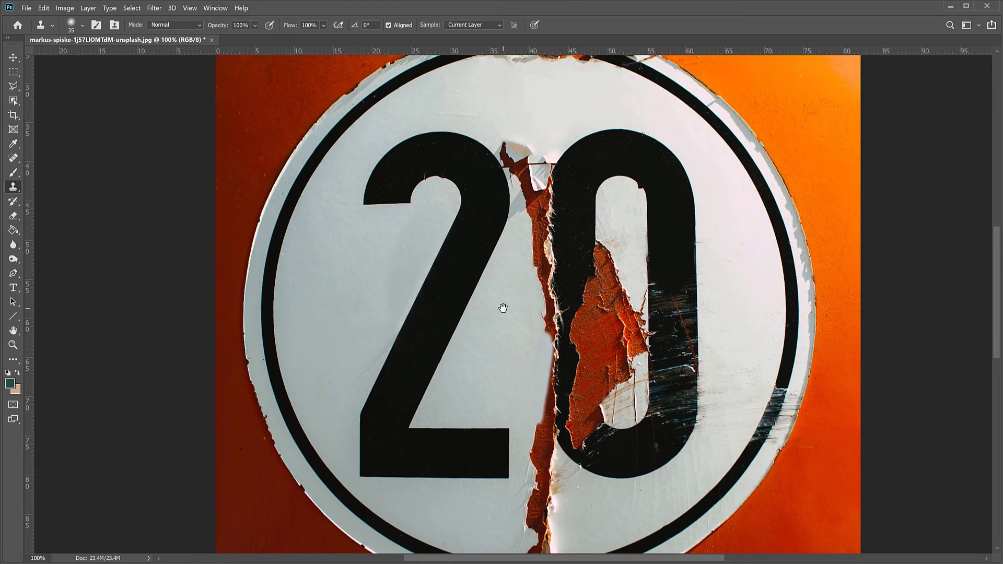
scroll(487, 231, up, 5)
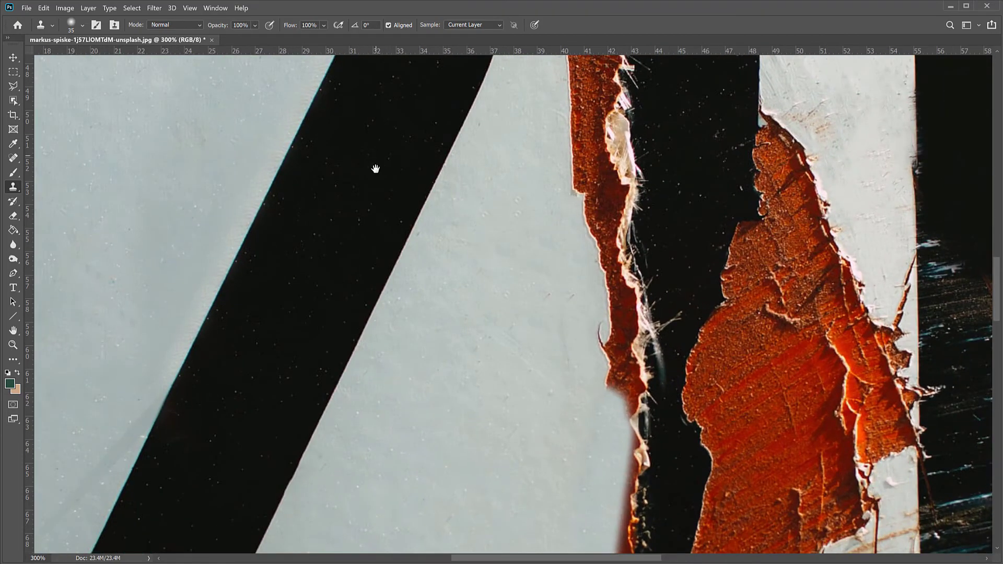
drag(375, 169, 470, 421)
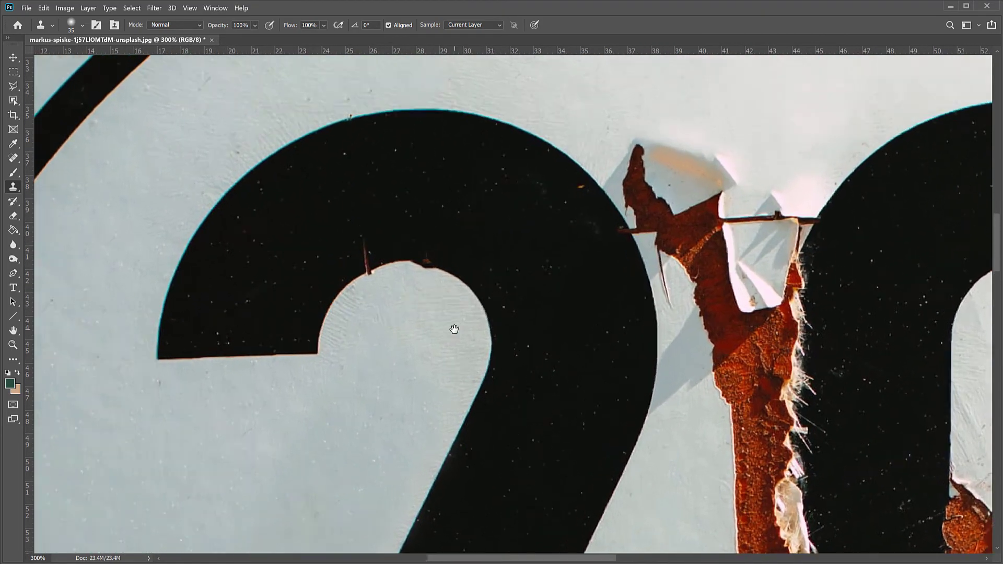
scroll(454, 329, up, 6)
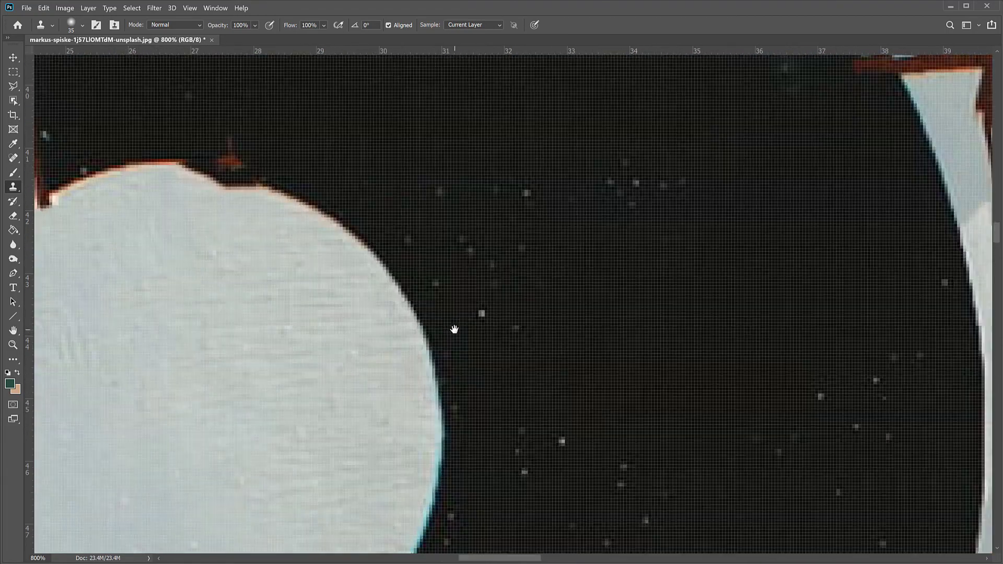
scroll(454, 329, up, 2)
scroll(454, 330, down, 3)
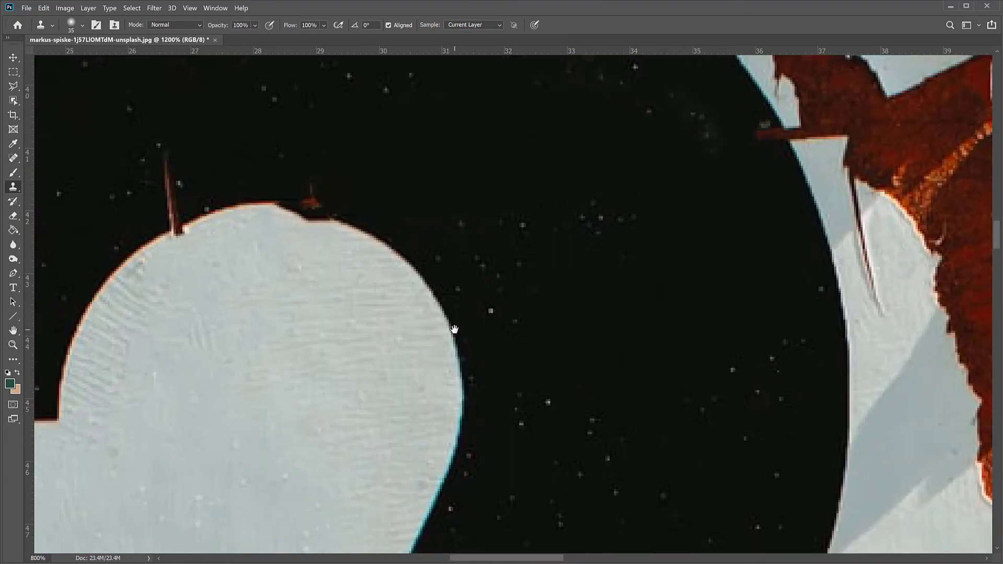
drag(390, 299, 453, 331)
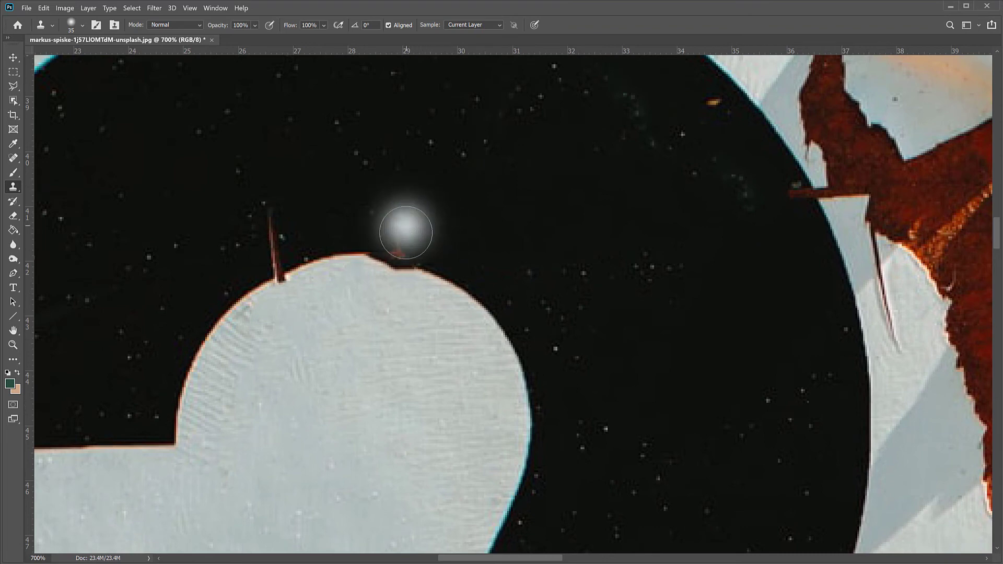
click(13, 158)
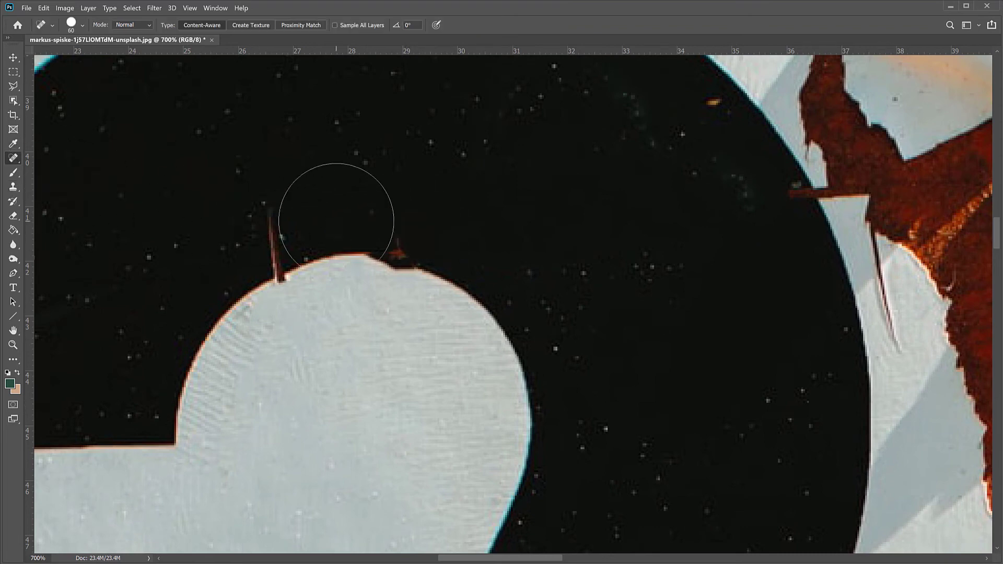
key(bracketleft)
key(bracketleft)
key(bracketleft)
drag(398, 243, 400, 253)
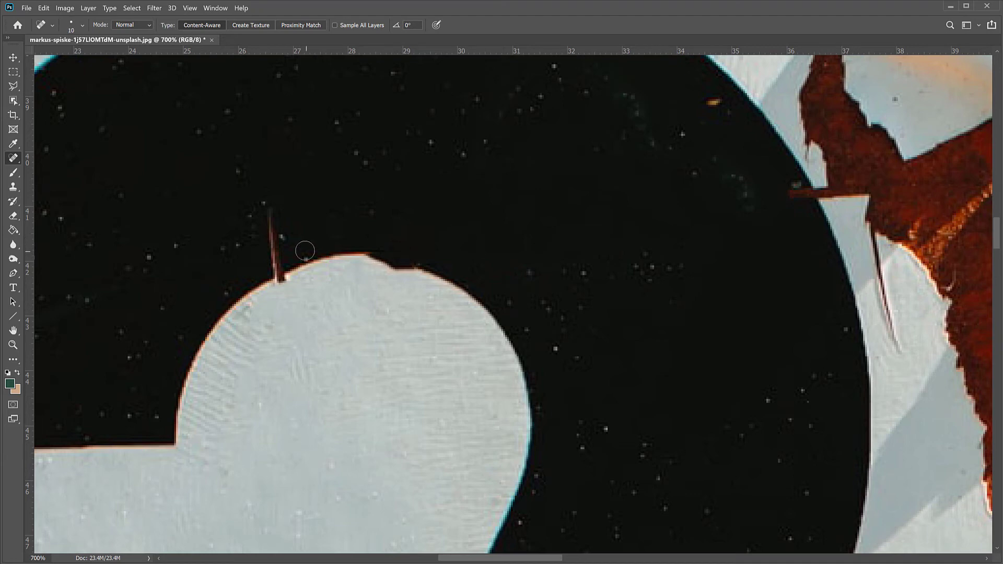
drag(271, 219, 276, 272)
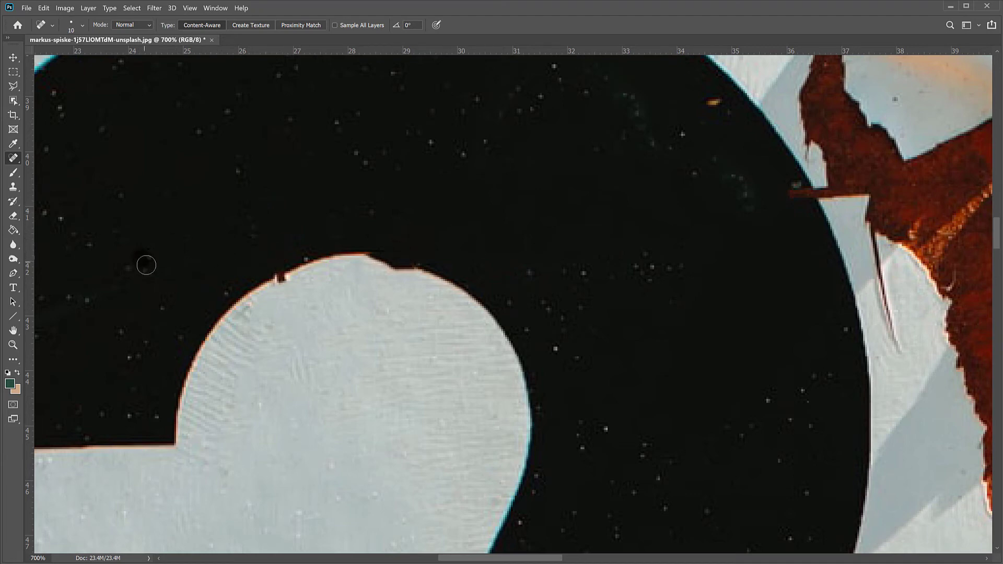
Heal the specks in the black of the 2's hook and smooth the notches along the top of its inner curve.
drag(145, 273, 130, 273)
click(120, 332)
click(162, 309)
click(152, 259)
click(306, 257)
mouse_move(381, 255)
mouse_down()
mouse_move(432, 273)
mouse_move(381, 268)
mouse_move(411, 260)
mouse_move(381, 243)
mouse_up()
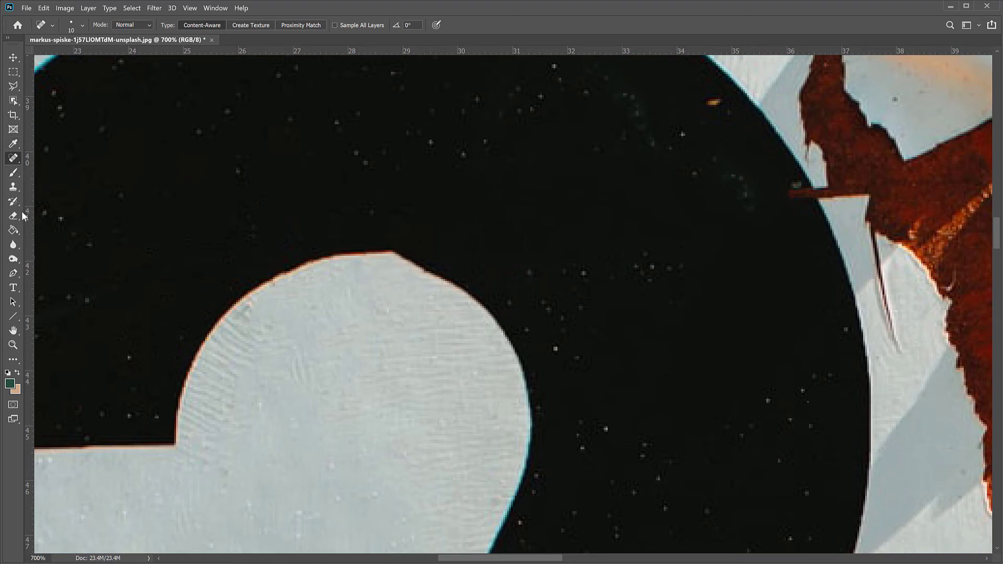
Round off the pointed bump on the 2's inner curve by cloning black over it with a 20 px Clone Stamp brush.
key(s)
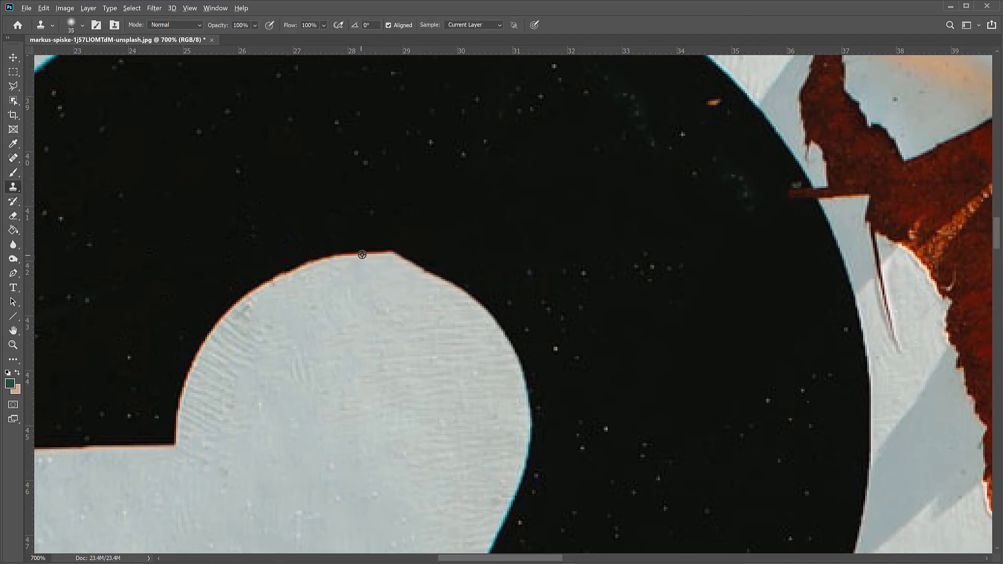
alt+click(401, 219)
key(bracketleft)
click(398, 235)
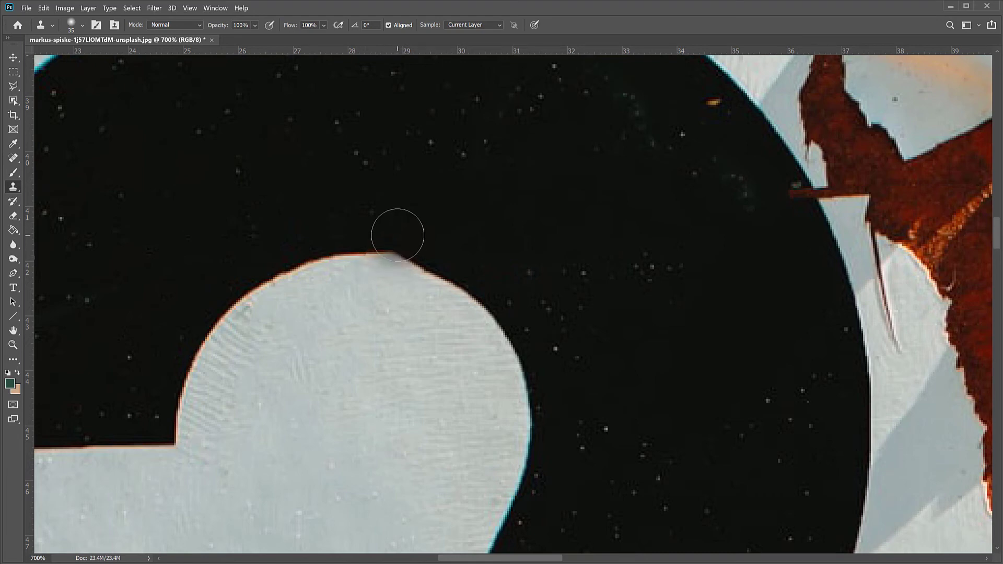
key(ctrl+z)
key(bracketleft)
key(bracketleft)
key(bracketleft)
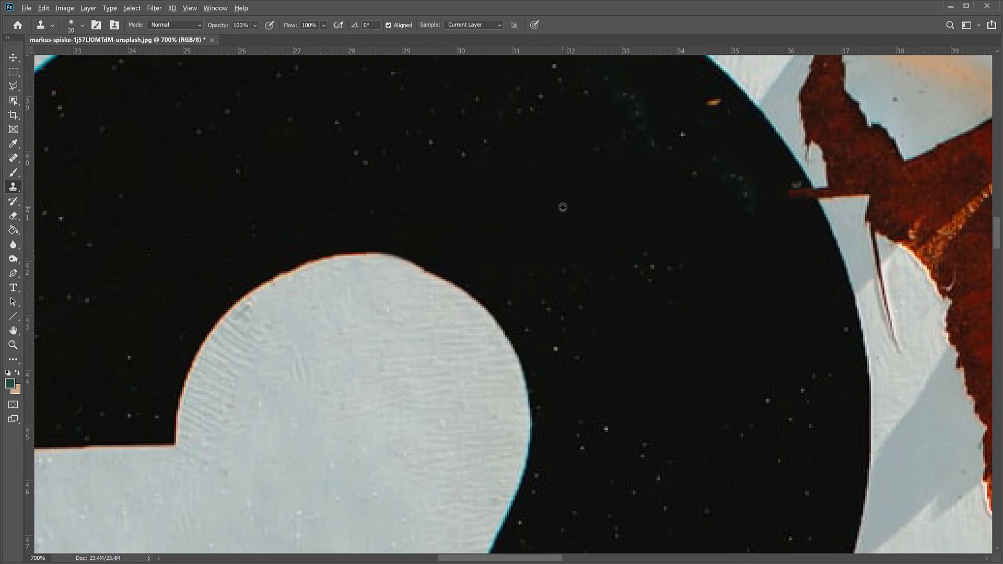
Sample clean black and clone it over the white specks in the 2's curved stroke, beside the inner curve.
alt+click(568, 203)
click(644, 262)
click(676, 267)
mouse_move(655, 280)
mouse_down()
mouse_move(580, 271)
mouse_move(561, 347)
mouse_move(574, 310)
mouse_up()
click(547, 304)
click(526, 272)
click(591, 280)
click(575, 358)
click(531, 328)
click(519, 305)
mouse_move(745, 432)
mouse_down()
mouse_move(764, 403)
mouse_move(770, 423)
mouse_move(796, 385)
mouse_move(793, 446)
mouse_move(807, 365)
mouse_up()
mouse_move(726, 432)
mouse_down()
mouse_move(689, 410)
mouse_move(598, 408)
mouse_up()
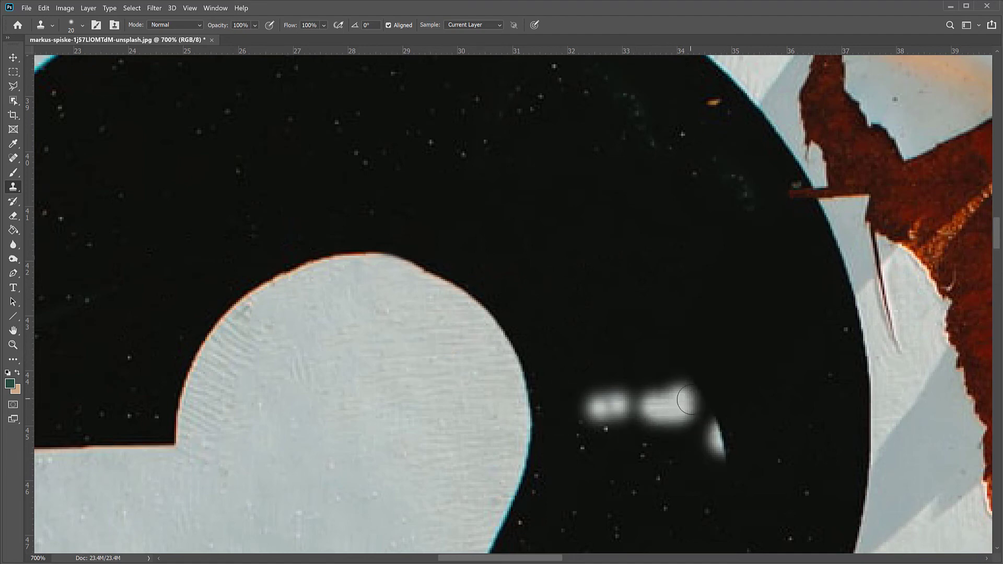
key(ctrl+z)
key(ctrl+z)
key(ctrl+z)
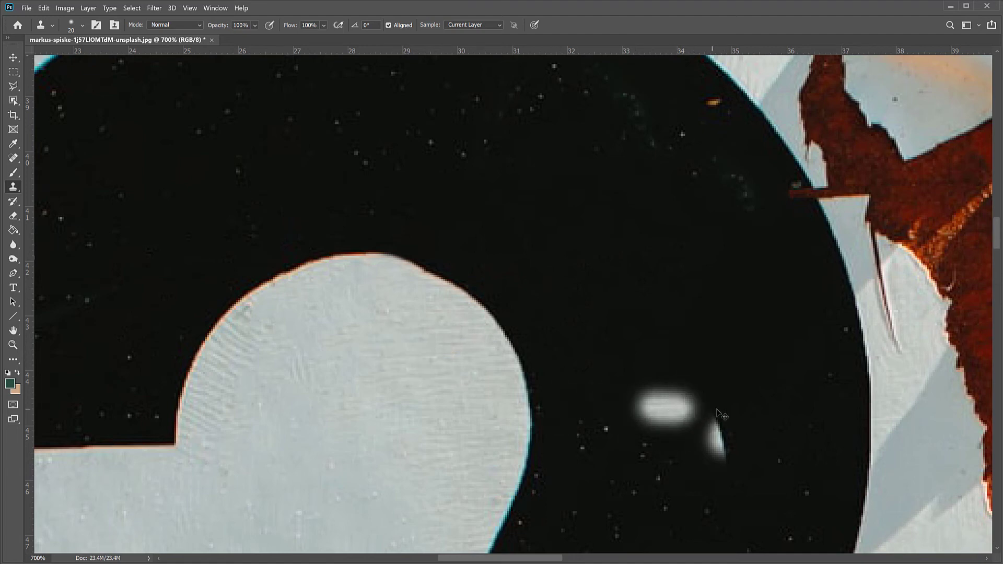
key(ctrl+z)
key(ctrl+z)
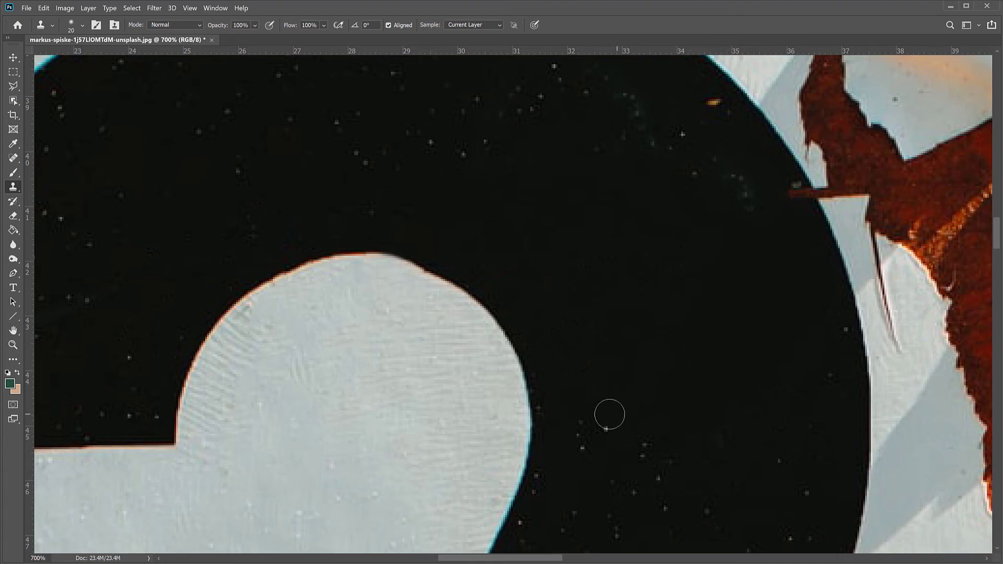
Clone clean black over the specks in the bend of the 2, where the curve turns into the diagonal stroke.
mouse_move(609, 414)
mouse_down()
mouse_move(657, 452)
mouse_move(579, 417)
mouse_move(620, 459)
mouse_move(673, 473)
mouse_move(659, 493)
mouse_move(622, 485)
mouse_move(669, 505)
mouse_up()
drag(651, 473, 430, 200)
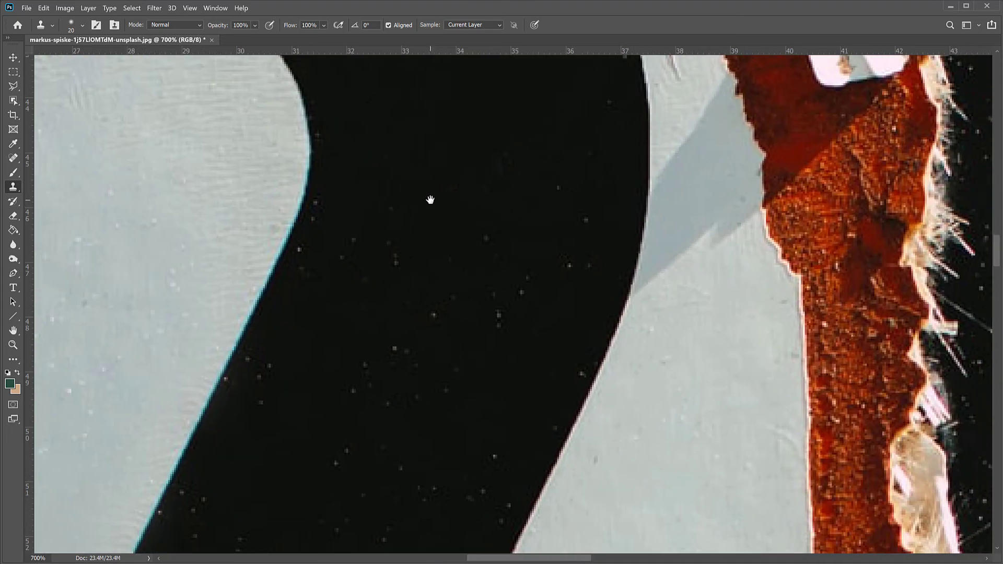
click(399, 208)
alt+click(429, 180)
click(402, 208)
click(398, 237)
click(397, 260)
click(357, 243)
click(347, 255)
drag(362, 274, 416, 269)
Clone clean black over the remaining specks near the outer edge and centre of the 2's upper diagonal stroke.
click(485, 239)
click(547, 184)
drag(499, 163, 509, 179)
click(494, 297)
click(497, 325)
drag(439, 311, 415, 306)
click(444, 300)
alt+click(502, 229)
click(498, 310)
drag(529, 277, 514, 287)
Examine both digits, the central tear and the 0's scratched right stroke for remaining damage.
scroll(522, 293, down, 3)
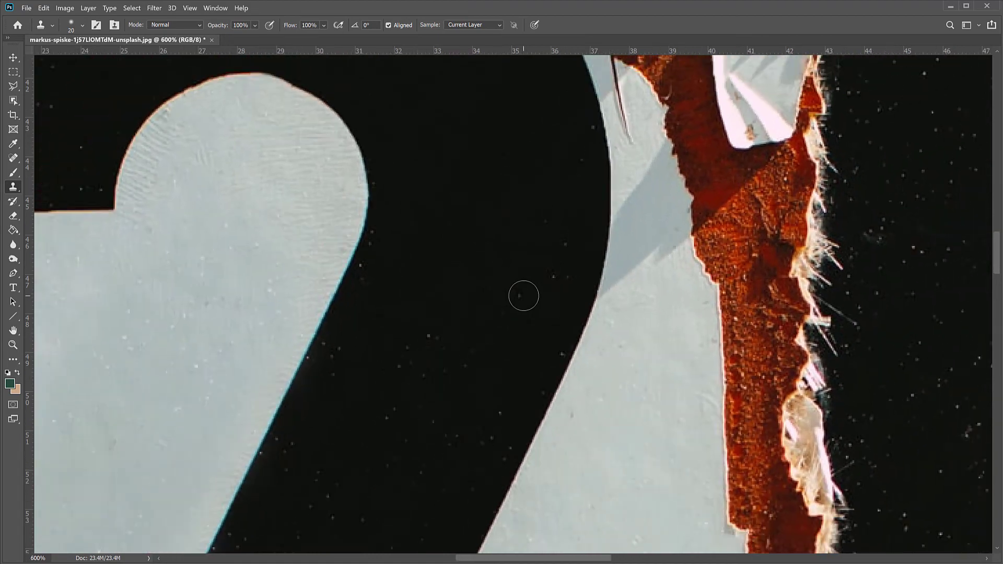
scroll(524, 296, down, 3)
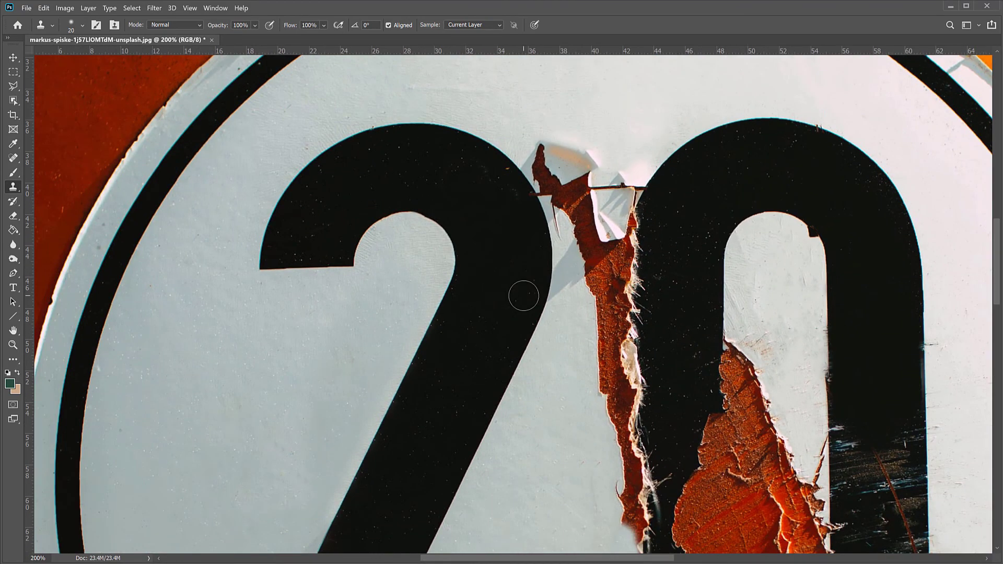
drag(499, 263, 314, 191)
drag(595, 366, 480, 197)
drag(514, 355, 525, 240)
drag(527, 338, 552, 543)
drag(494, 247, 503, 246)
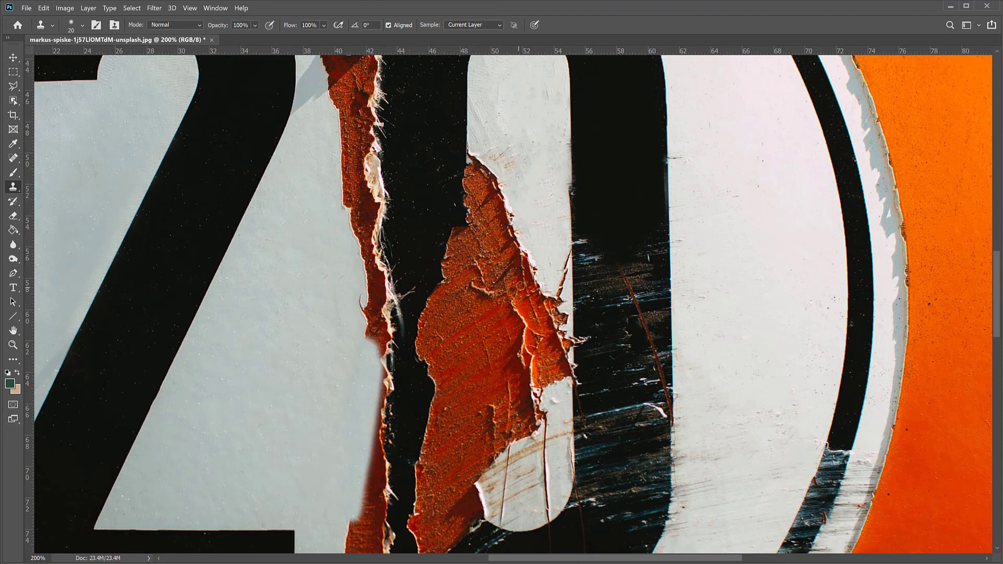
drag(524, 260, 467, 399)
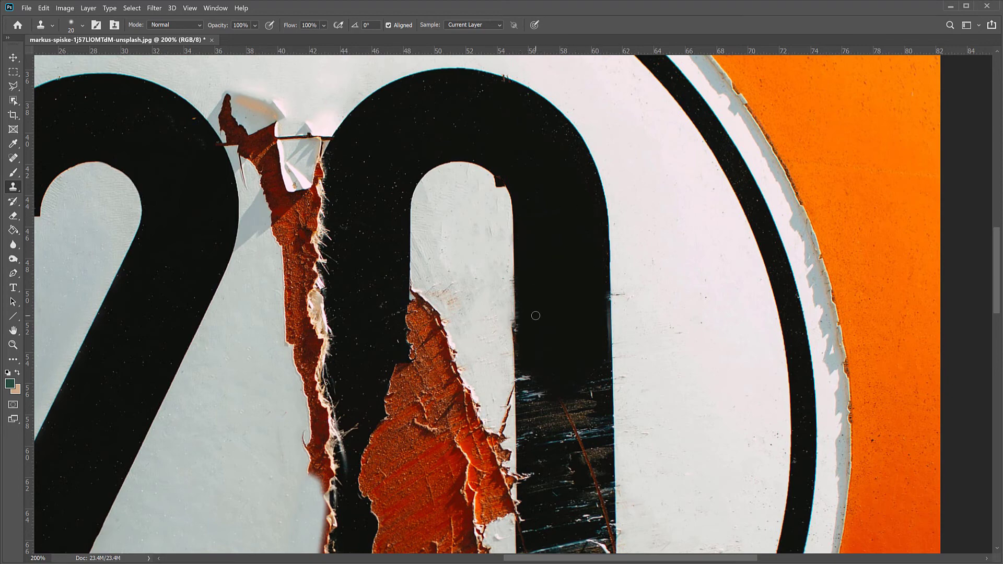
Rebuild the inner edge of the 0's right stroke by cloning the clean edge down over the nicks and scratches.
scroll(536, 315, up, 4)
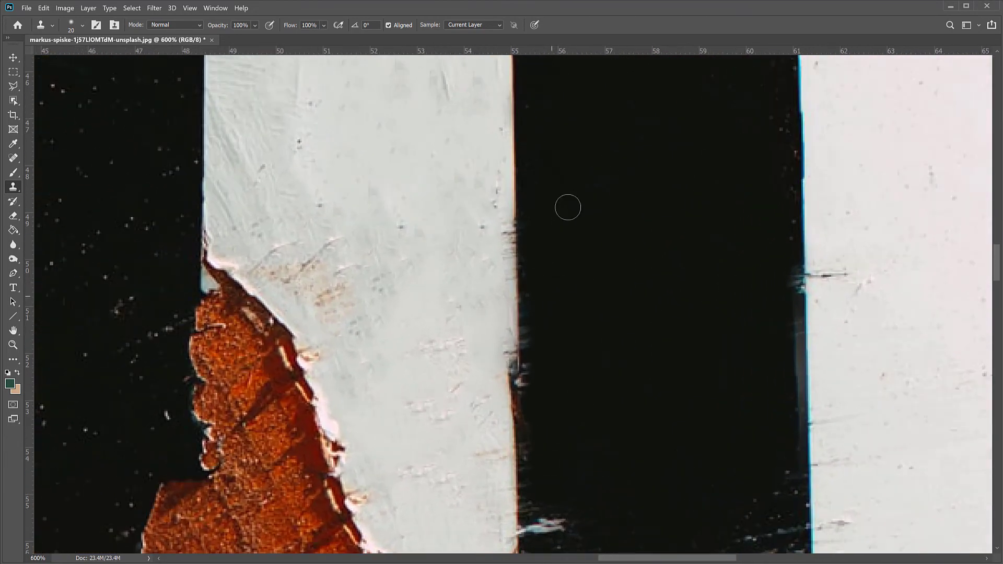
click(519, 155)
key(ctrl+z)
drag(515, 217, 513, 431)
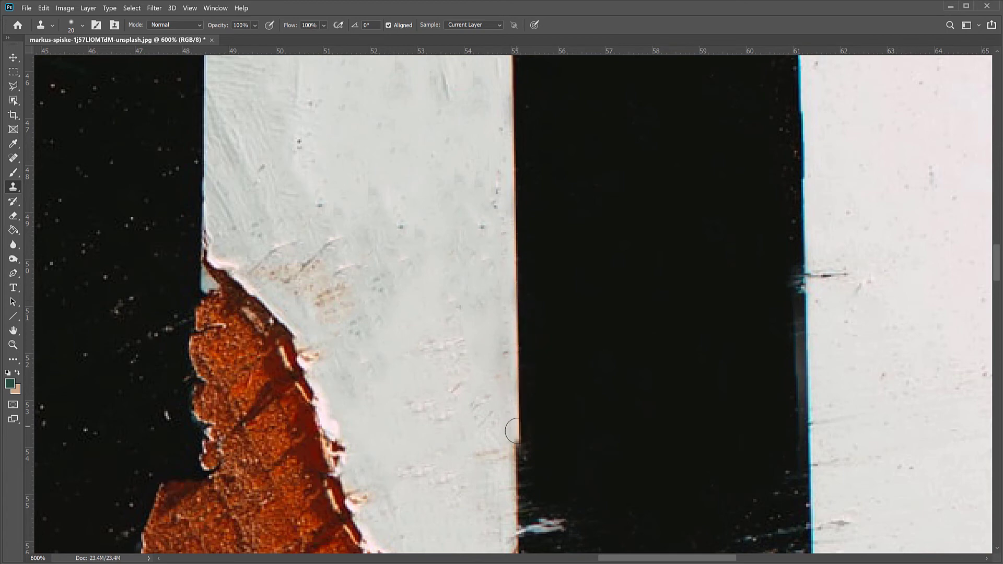
drag(520, 362, 525, 482)
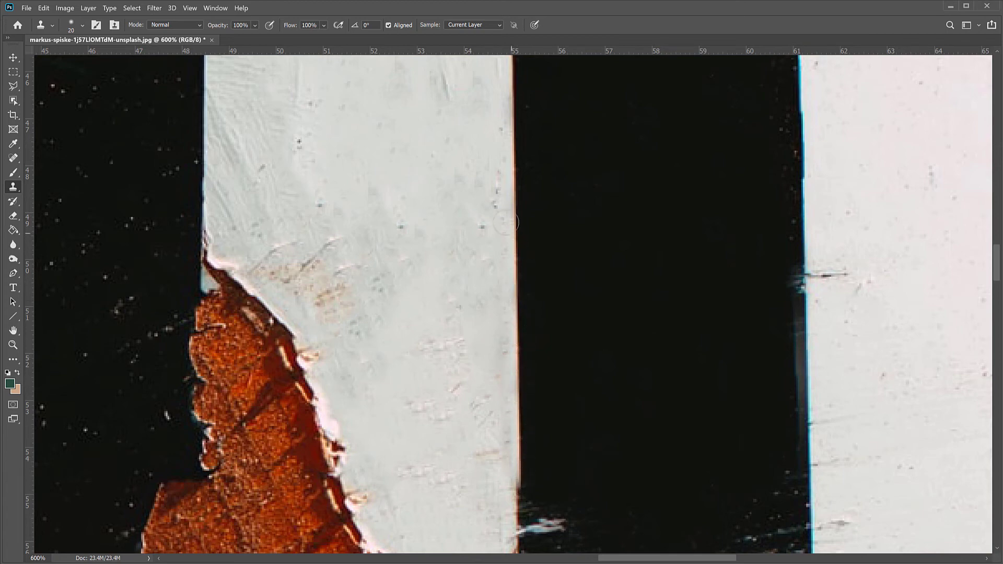
mouse_move(493, 188)
mouse_down()
mouse_move(482, 229)
mouse_move(495, 133)
mouse_move(489, 169)
mouse_up()
Clone along the outer edge of the 0's right stroke to straighten it and cover the dark scratch on the white beside it.
drag(709, 361, 283, 275)
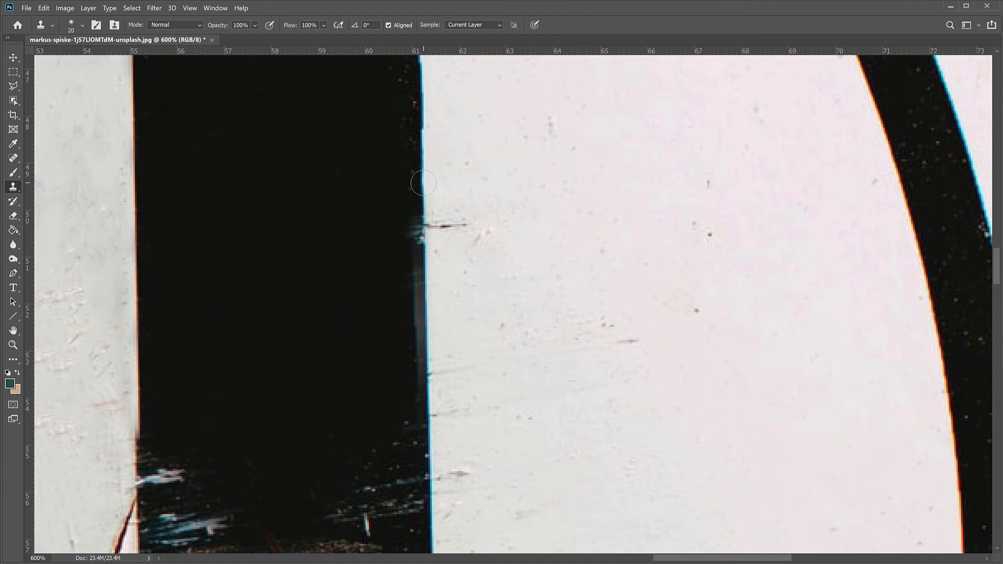
drag(429, 207, 418, 309)
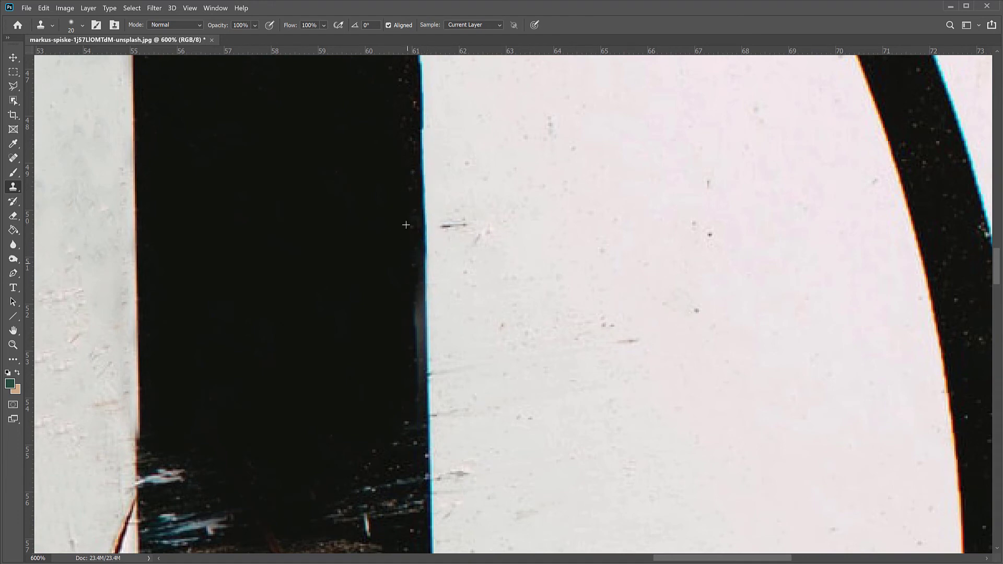
drag(443, 228, 472, 224)
mouse_move(414, 106)
mouse_down()
mouse_move(413, 163)
mouse_move(417, 130)
mouse_move(414, 154)
mouse_up()
mouse_move(410, 279)
mouse_down()
mouse_move(417, 243)
mouse_move(416, 377)
mouse_move(412, 291)
mouse_up()
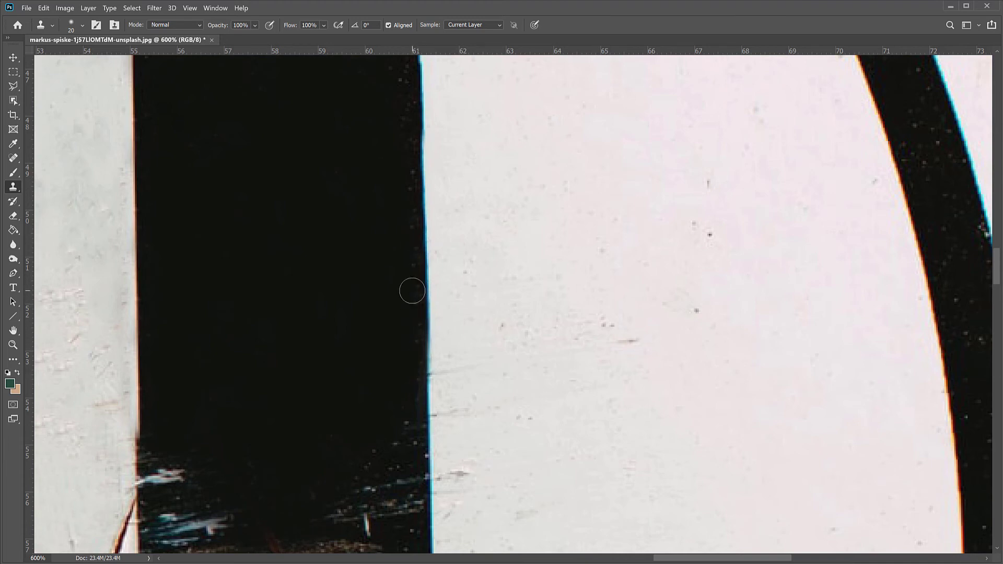
Sample clean black inside the 0's right stroke and clone it over the specks along the outer edge.
alt+click(360, 243)
mouse_move(402, 233)
mouse_down()
mouse_move(402, 95)
mouse_move(386, 248)
mouse_move(389, 383)
mouse_move(397, 384)
mouse_move(409, 306)
mouse_up()
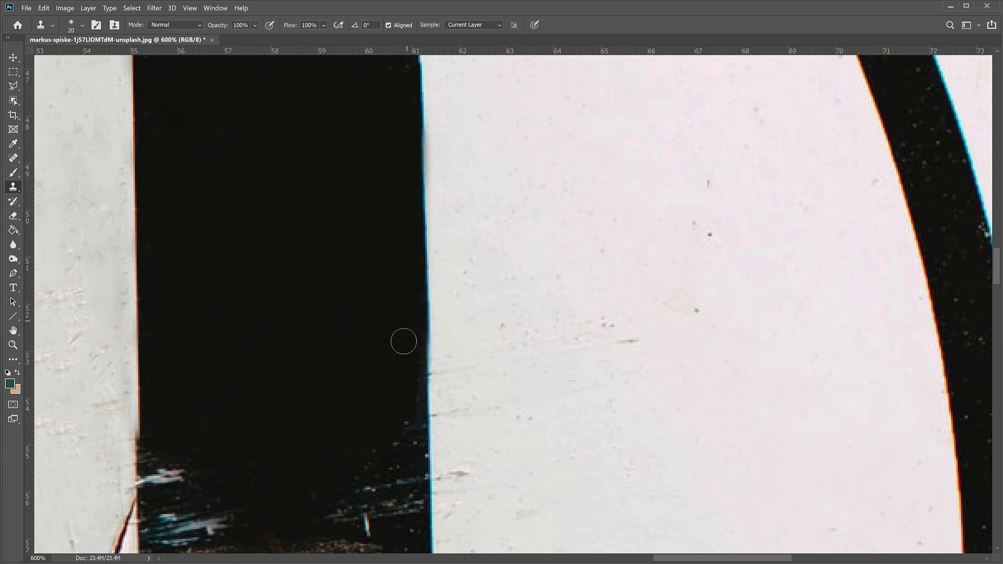
scroll(382, 370, down, 4)
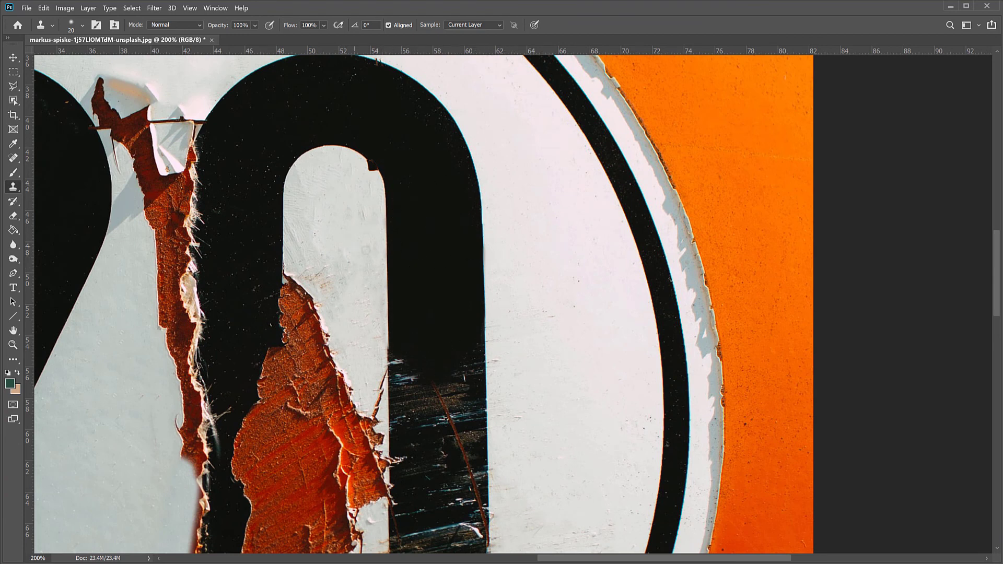
Enlarge the Clone Stamp brush to 90 px and clone the clean inner edge of the 0's right stroke down past the torn flakes.
scroll(408, 303, down, 3)
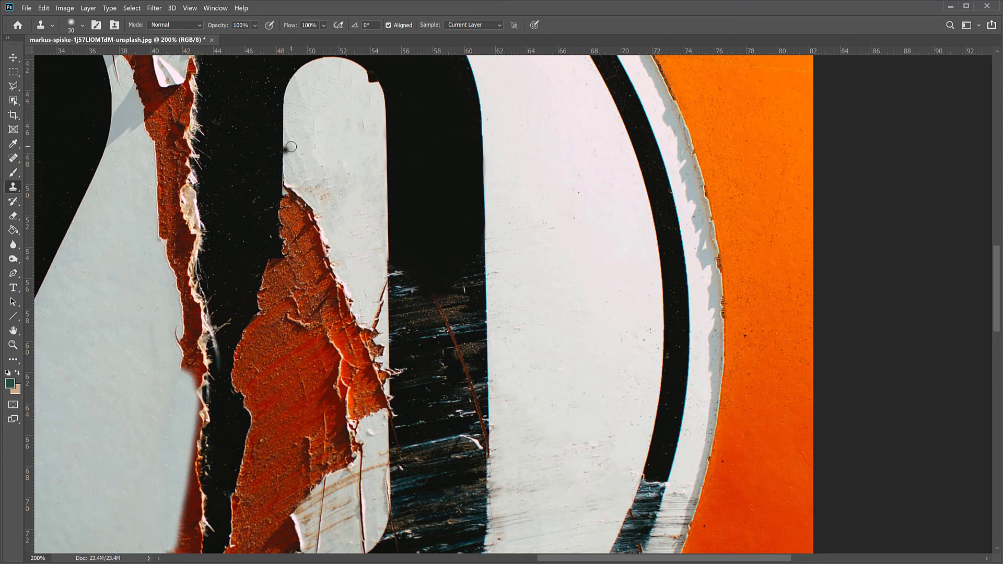
key(bracketright)
key(bracketright)
key(bracketright)
key(bracketright)
drag(396, 225, 398, 203)
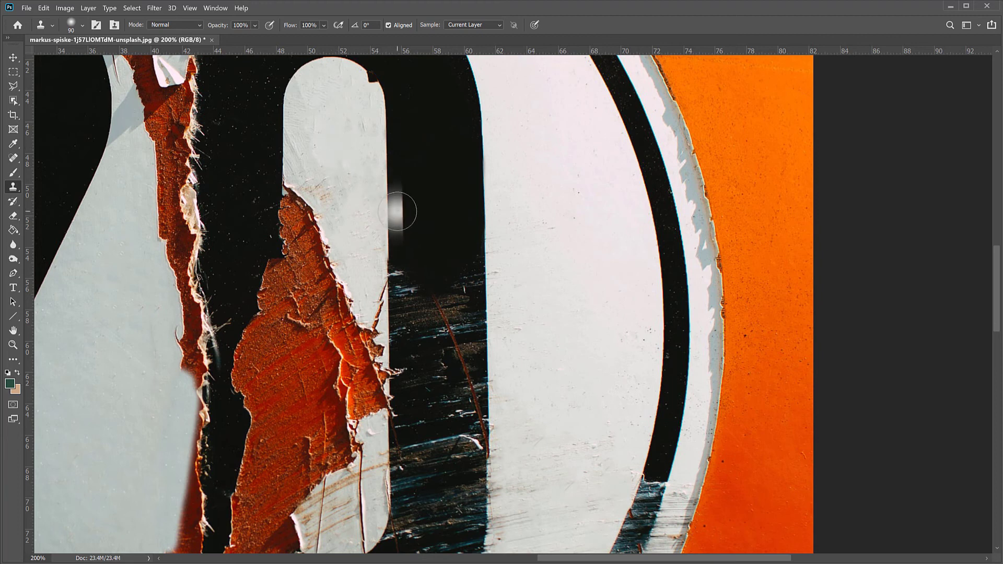
key(ctrl+z)
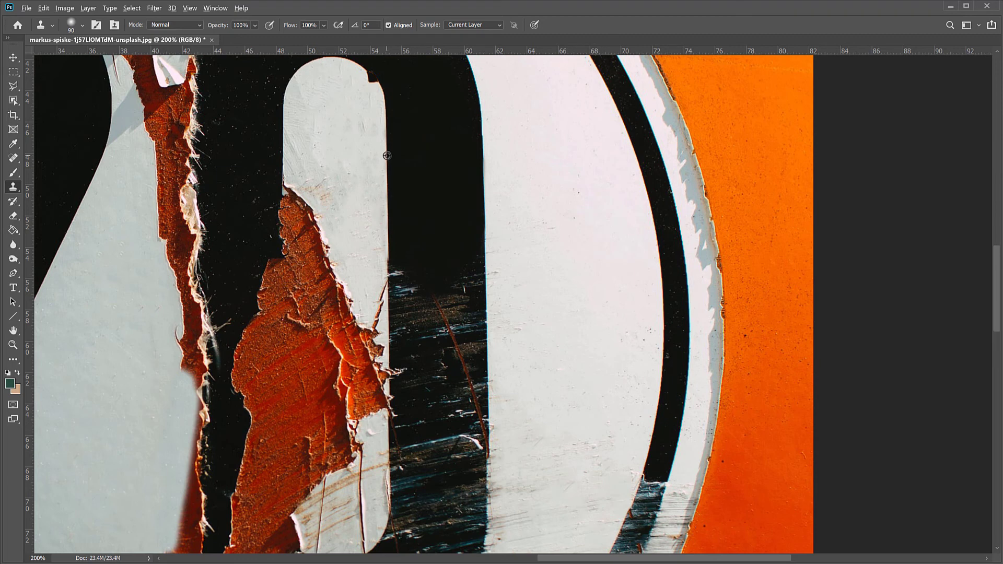
click(390, 229)
drag(378, 243, 379, 346)
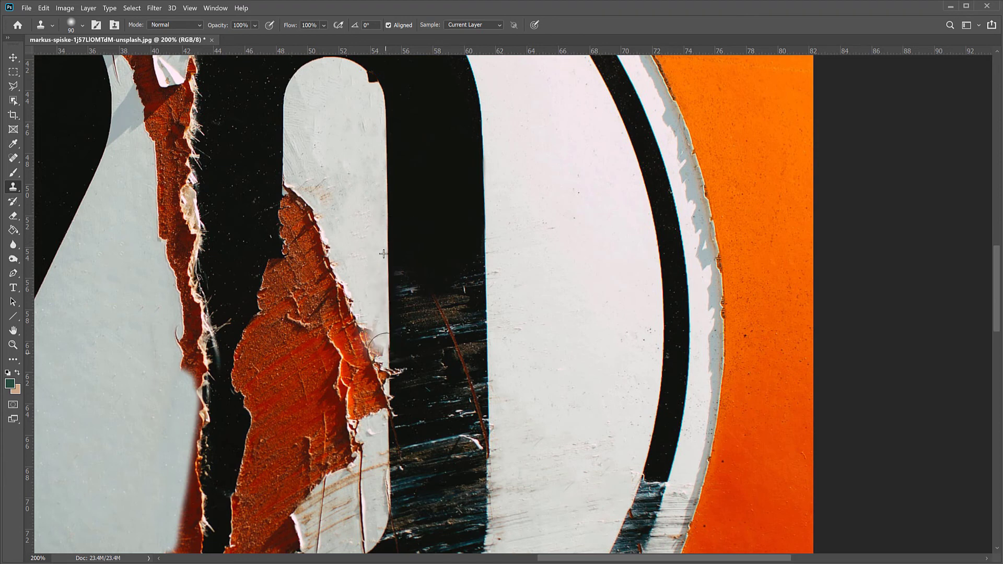
Clone clean black down over the scratches and specks in the middle of the 0's right stroke.
drag(399, 270, 402, 351)
drag(417, 256, 414, 314)
drag(430, 274, 439, 321)
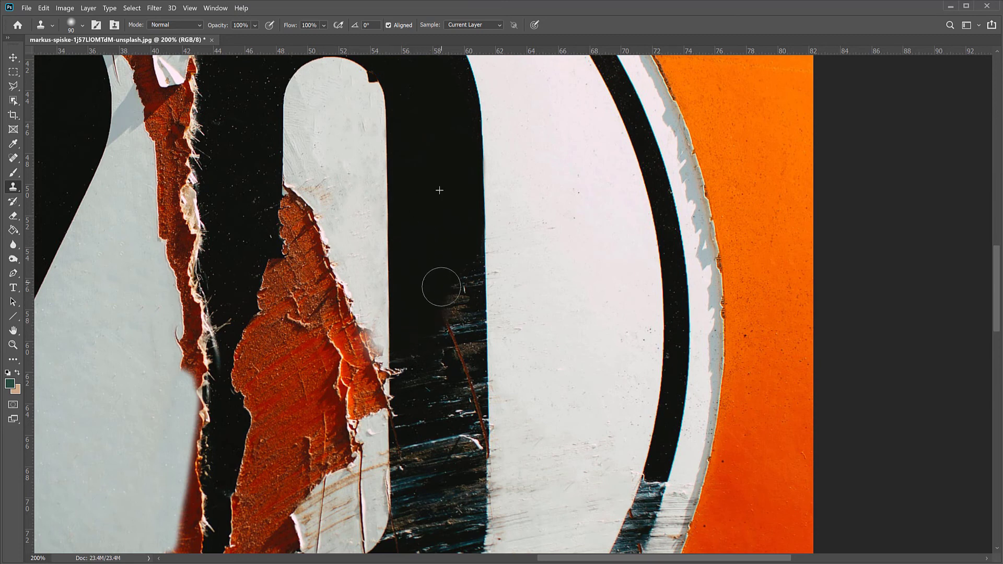
drag(447, 277, 454, 330)
drag(459, 259, 462, 325)
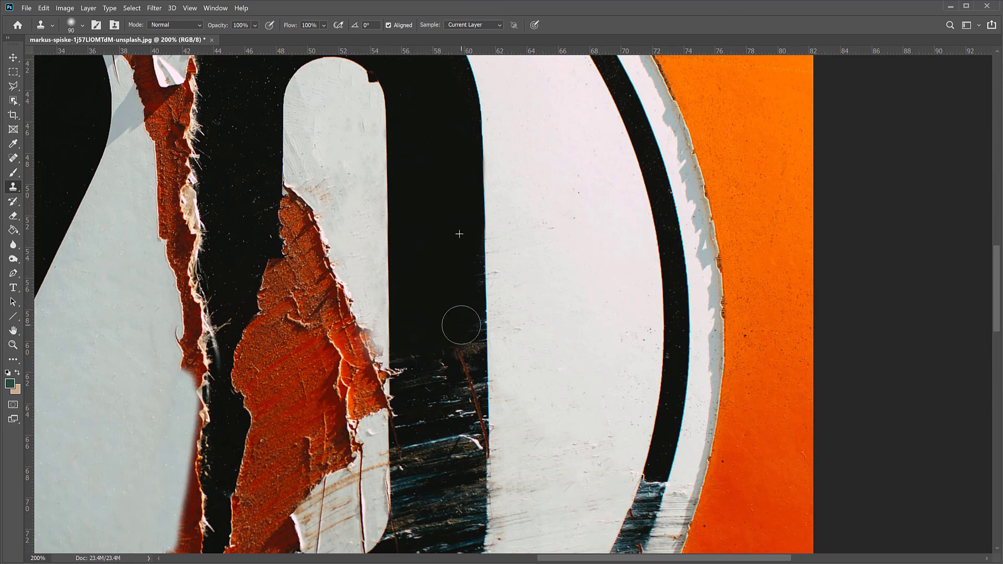
drag(472, 255, 472, 347)
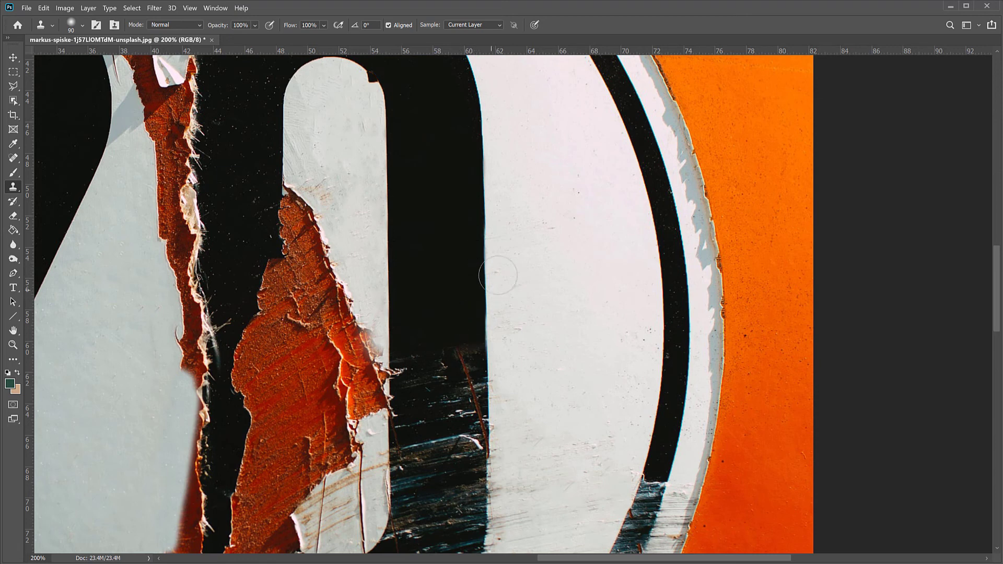
Clone clean white over the scratches outside the 0's right stroke and smooth the stroke's outer edge from a fresh sample.
drag(516, 261, 540, 253)
mouse_move(527, 299)
mouse_down()
mouse_move(519, 342)
mouse_move(505, 329)
mouse_up()
mouse_move(496, 181)
mouse_down()
mouse_move(502, 233)
mouse_move(495, 188)
mouse_up()
key(ctrl+z)
alt+click(471, 228)
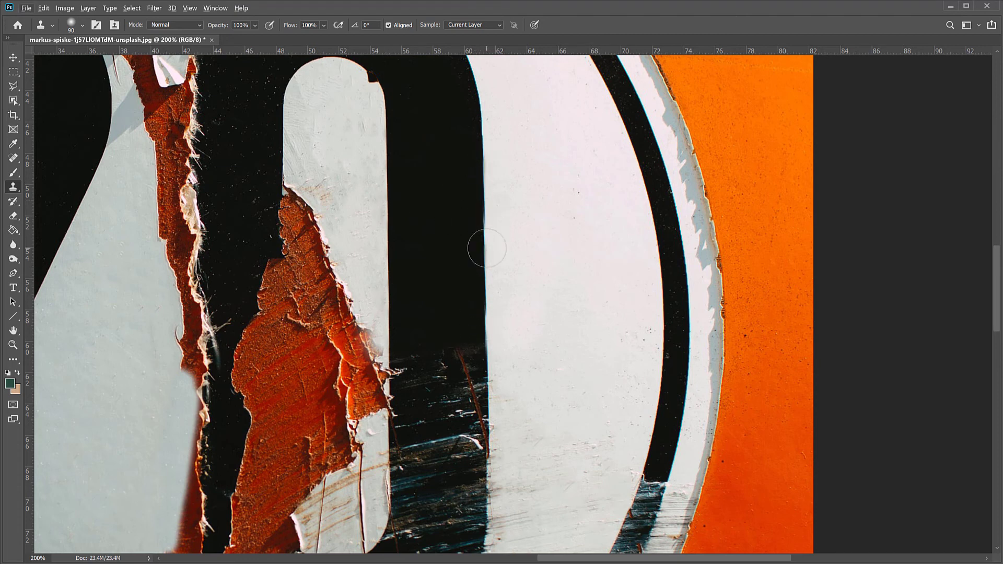
drag(489, 162, 489, 178)
Extend the clean inner edge of the 0's right stroke down past the torn flakes and cover the adjacent scratches with black.
drag(388, 314, 389, 431)
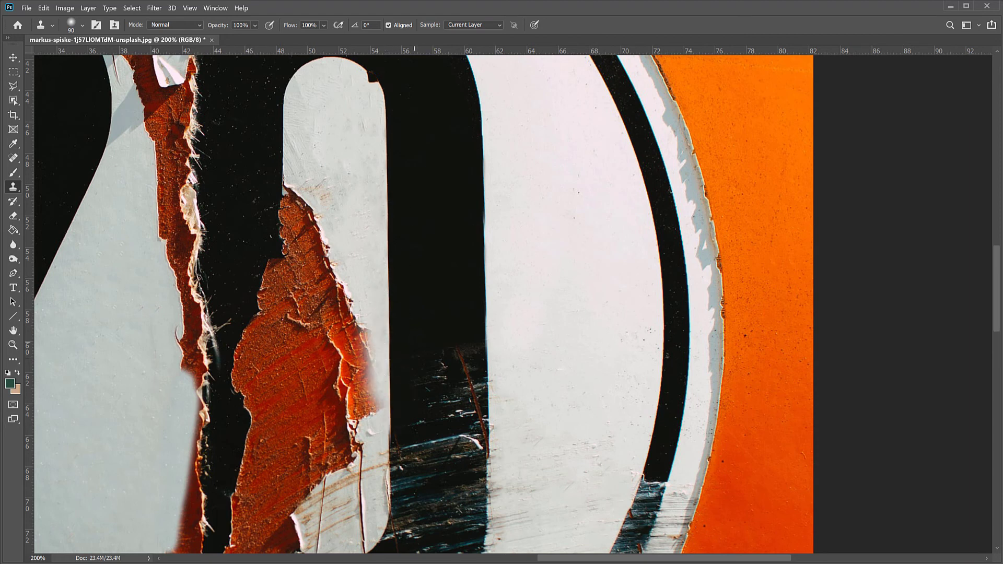
mouse_move(458, 349)
mouse_down()
mouse_move(468, 389)
mouse_move(449, 444)
mouse_move(426, 460)
mouse_up()
mouse_move(453, 346)
mouse_down()
mouse_move(447, 416)
mouse_move(458, 377)
mouse_up()
Clone clean black over the remaining scratches in the lower part of the 0's right stroke.
mouse_move(395, 402)
mouse_down()
mouse_move(398, 346)
mouse_move(408, 460)
mouse_move(395, 454)
mouse_move(407, 293)
mouse_move(399, 231)
mouse_up()
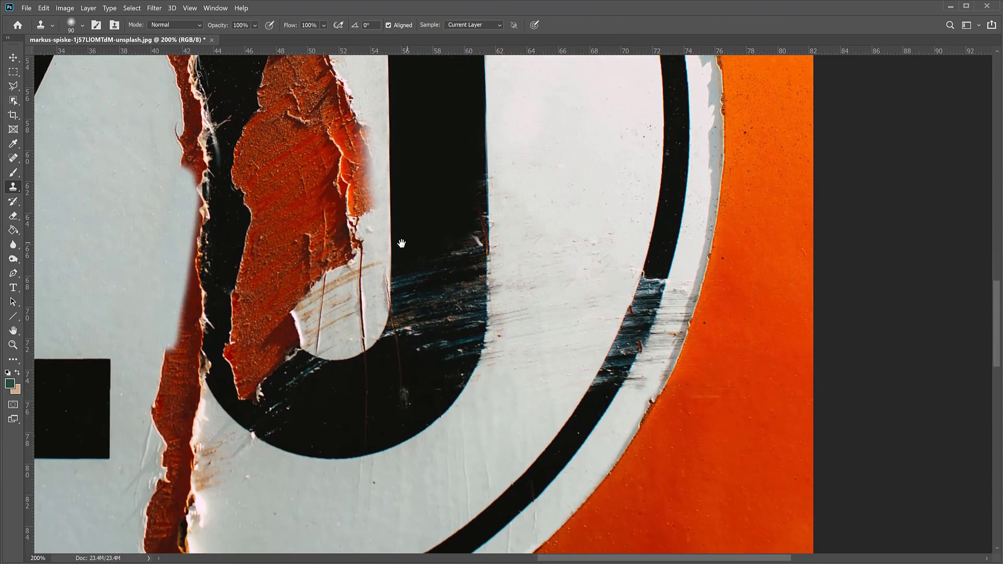
drag(443, 198, 455, 239)
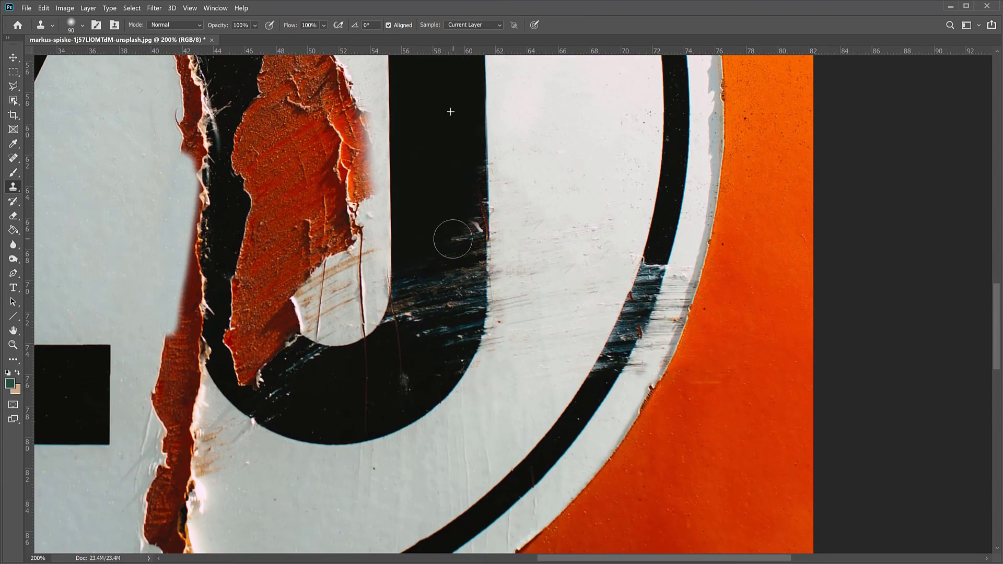
drag(468, 157, 464, 221)
mouse_move(463, 185)
mouse_down()
mouse_move(432, 318)
mouse_move(439, 241)
mouse_move(461, 223)
mouse_move(464, 283)
mouse_move(465, 222)
mouse_move(450, 323)
mouse_move(442, 271)
mouse_move(420, 306)
mouse_move(400, 382)
mouse_move(402, 328)
mouse_up()
drag(440, 241, 479, 354)
key(ctrl+minus)
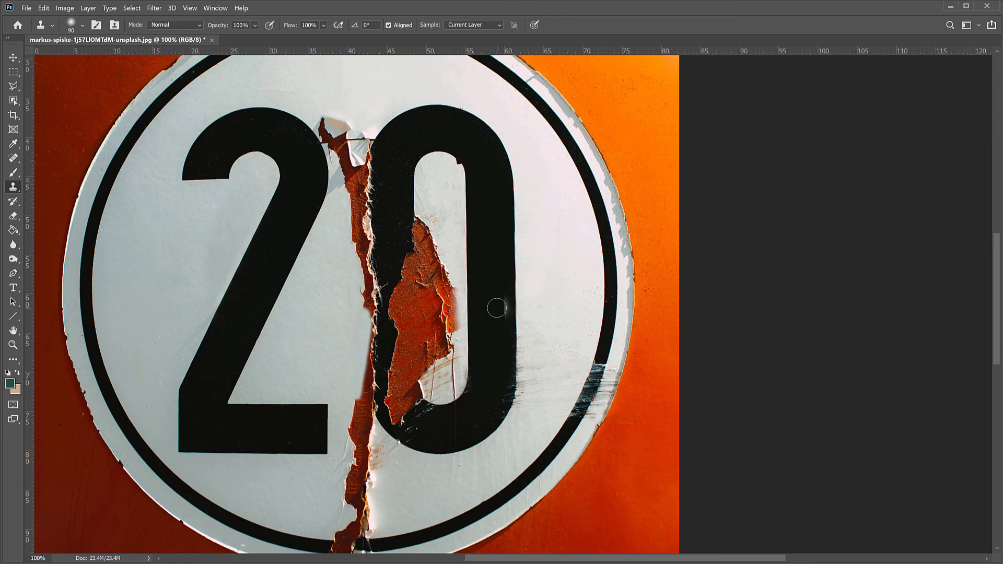
Sample a clean black-to-white edge, rebuild the inner edge of the 0's left stroke across the tear, and clone white over the counter's tear.
scroll(474, 276, up, 2)
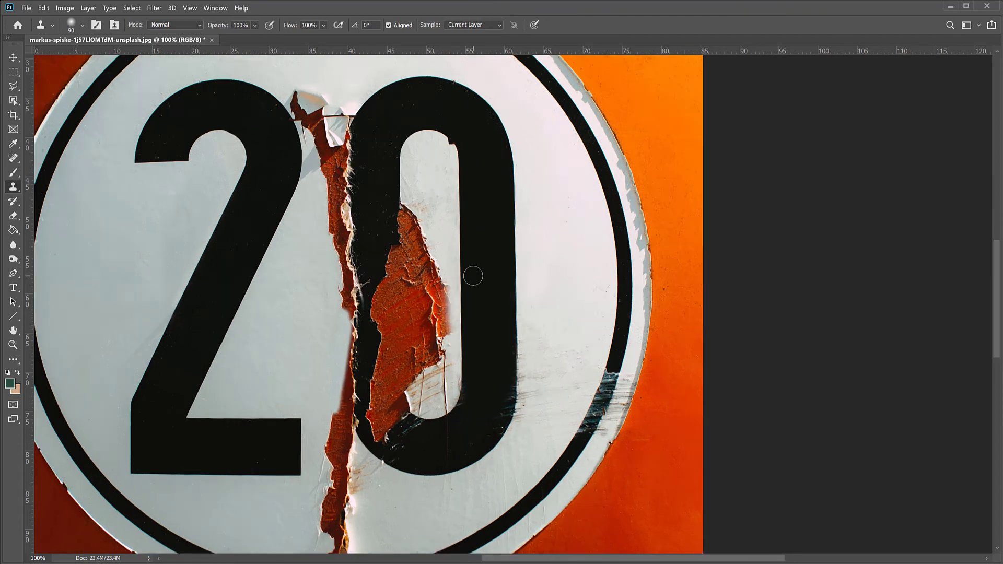
drag(472, 276, 522, 319)
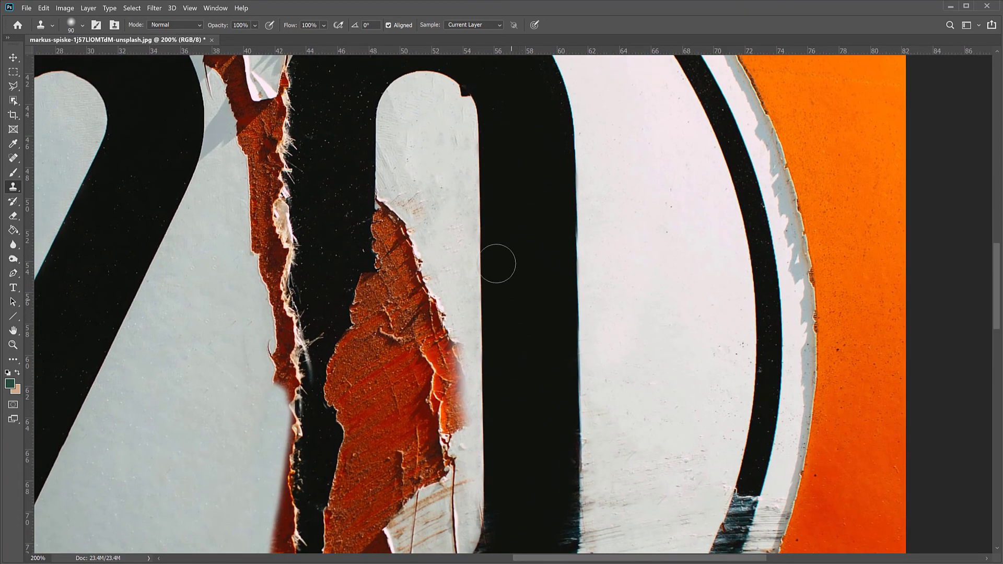
alt+click(485, 158)
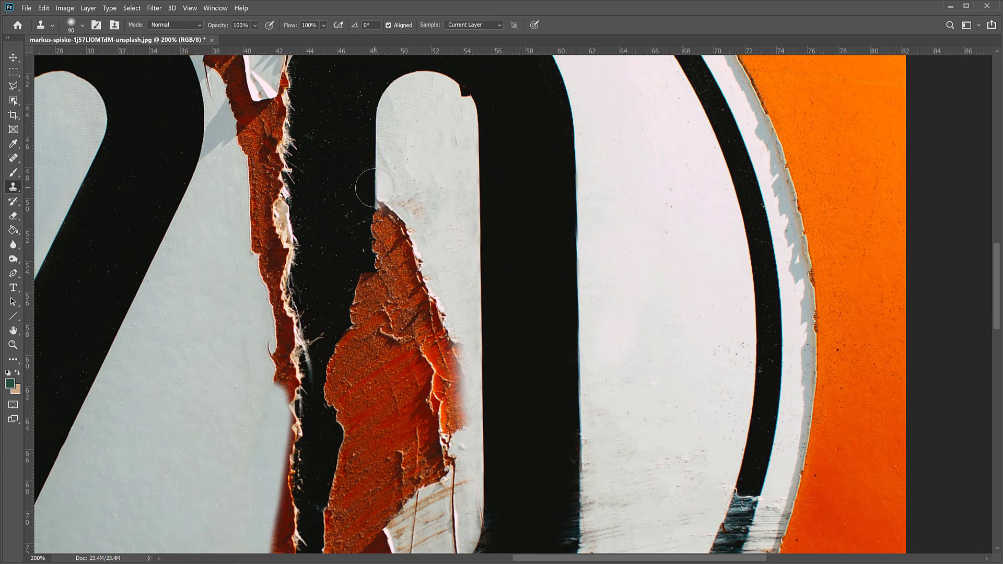
drag(374, 187, 373, 456)
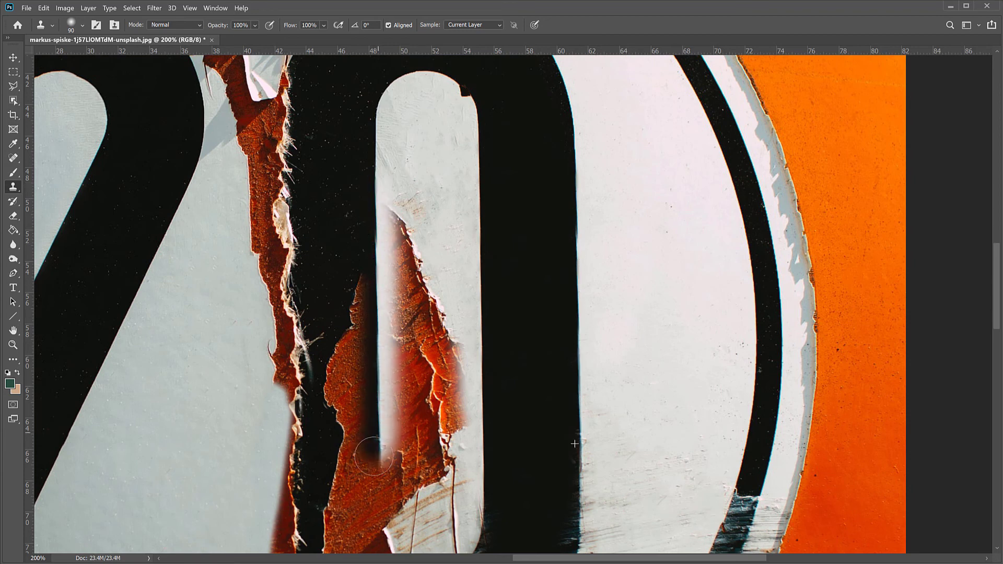
drag(395, 180, 411, 345)
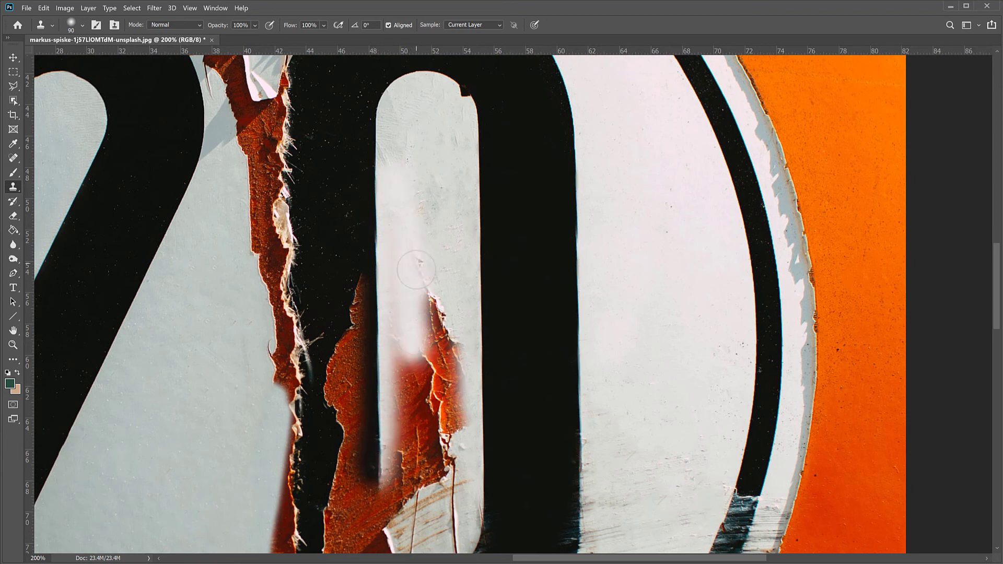
mouse_move(416, 270)
mouse_down()
mouse_move(417, 213)
mouse_move(424, 368)
mouse_move(396, 269)
mouse_move(391, 352)
mouse_move(389, 210)
mouse_move(403, 213)
mouse_move(431, 158)
mouse_move(432, 279)
mouse_move(444, 248)
mouse_move(419, 244)
mouse_move(417, 212)
mouse_move(424, 218)
mouse_move(436, 155)
mouse_move(431, 343)
mouse_move(433, 195)
mouse_move(426, 326)
mouse_move(429, 263)
mouse_up()
Lower the Clone Stamp opacity to 55% and blend sampled grey-white texture over the bright patches inside the 0's counter.
alt+click(436, 156)
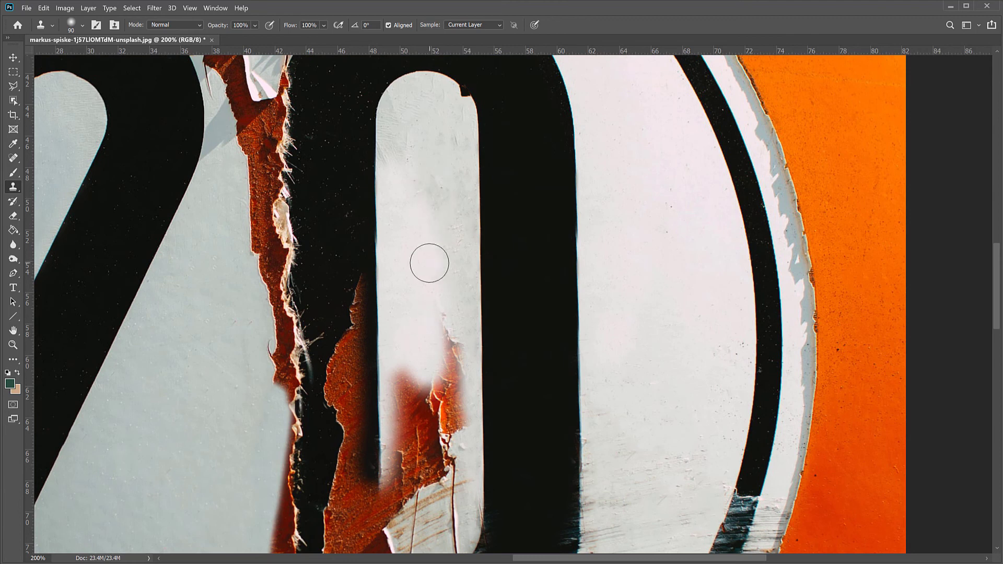
click(255, 25)
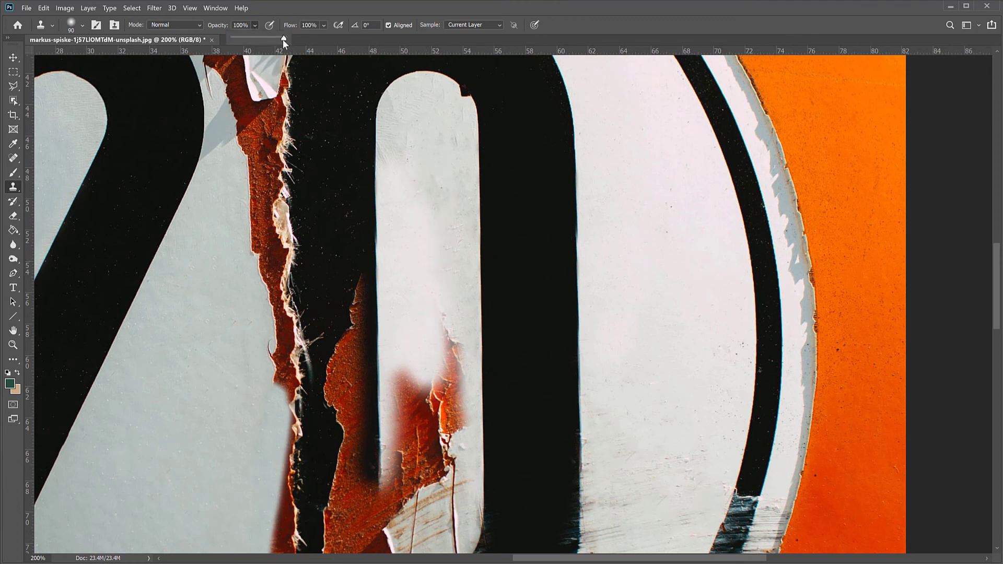
drag(283, 39, 269, 40)
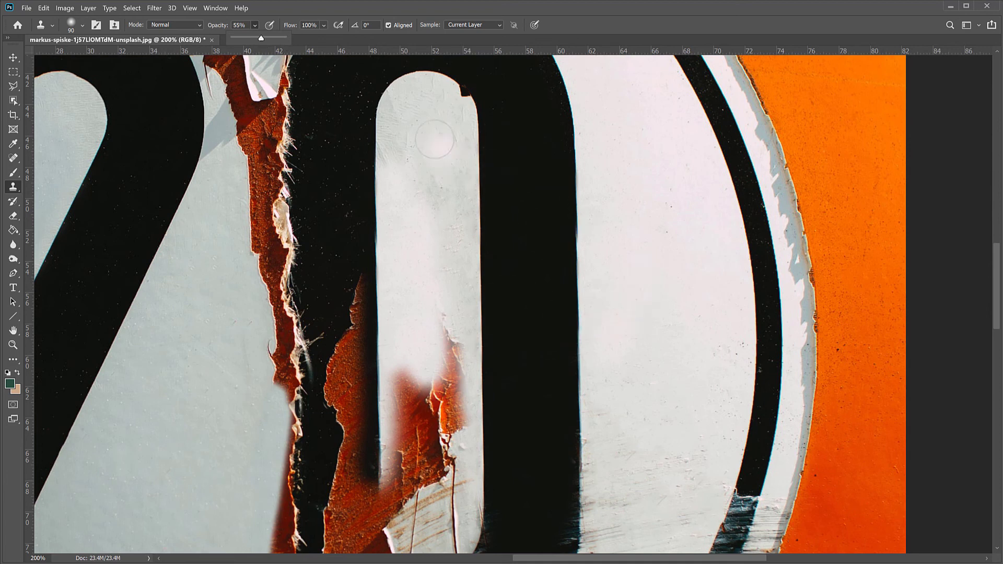
alt+click(429, 114)
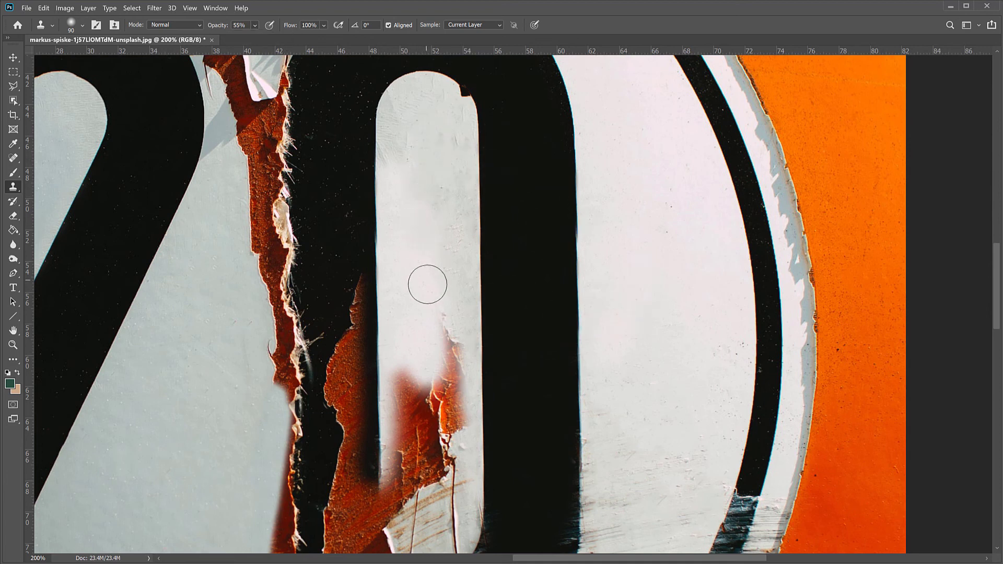
drag(410, 182, 403, 195)
mouse_move(415, 260)
mouse_down()
mouse_move(435, 365)
mouse_move(419, 236)
mouse_move(429, 328)
mouse_move(429, 155)
mouse_move(415, 157)
mouse_move(428, 142)
mouse_move(430, 426)
mouse_move(443, 320)
mouse_move(432, 395)
mouse_move(442, 330)
mouse_move(445, 346)
mouse_move(438, 233)
mouse_up()
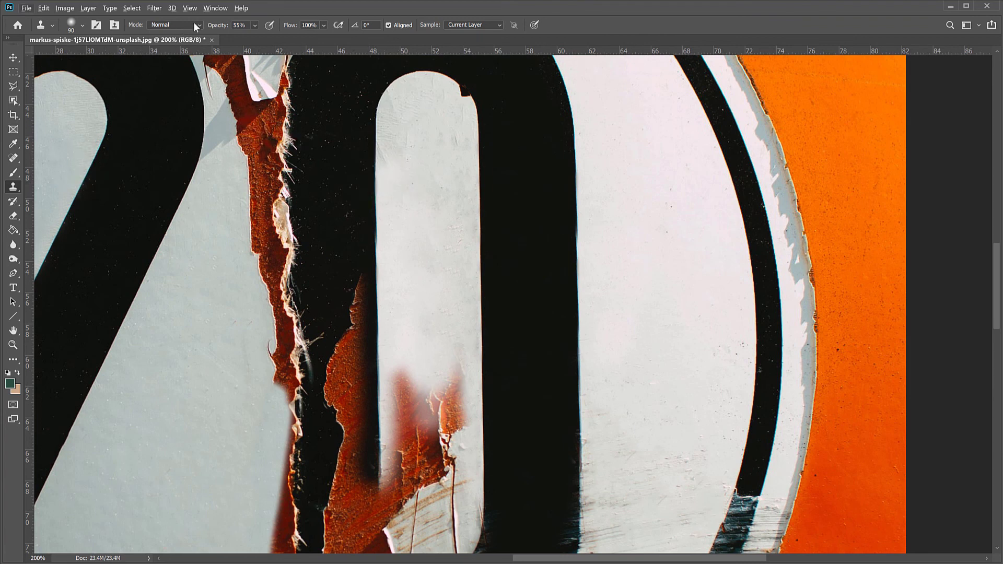
Restore the Clone Stamp opacity to 100% and clone the stroke edge and clean white over the orange tear left in the 0's counter.
click(253, 26)
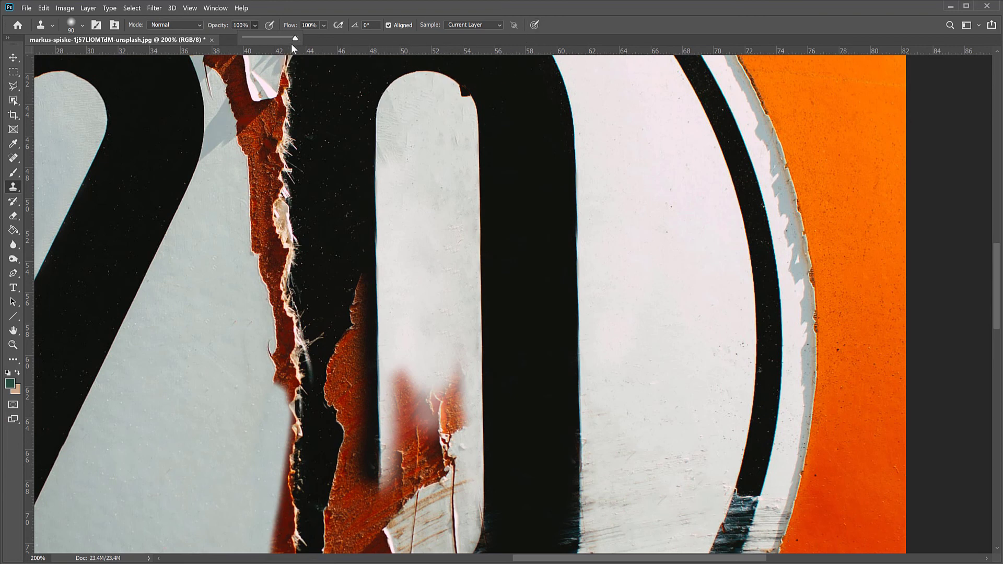
click(563, 23)
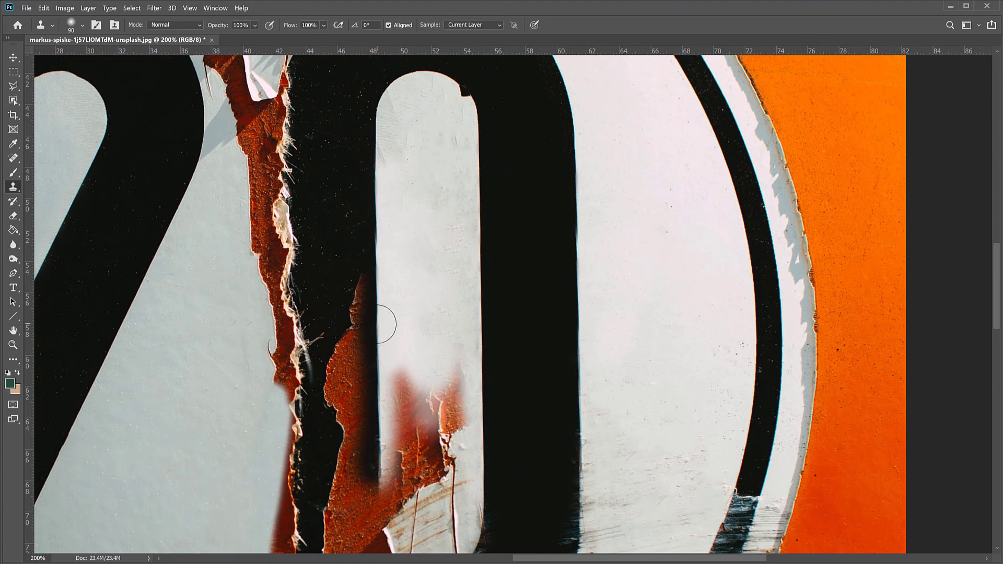
mouse_move(376, 276)
mouse_down()
mouse_move(376, 349)
mouse_move(354, 275)
mouse_move(361, 366)
mouse_move(368, 301)
mouse_move(366, 399)
mouse_move(375, 404)
mouse_move(398, 352)
mouse_move(399, 403)
mouse_move(425, 331)
mouse_move(444, 405)
mouse_up()
mouse_move(423, 439)
mouse_down()
mouse_move(394, 367)
mouse_move(382, 435)
mouse_move(386, 299)
mouse_move(383, 425)
mouse_move(396, 427)
mouse_move(396, 227)
mouse_move(382, 236)
mouse_move(379, 301)
mouse_move(380, 199)
mouse_move(381, 302)
mouse_move(404, 354)
mouse_up()
key(ctrl+z)
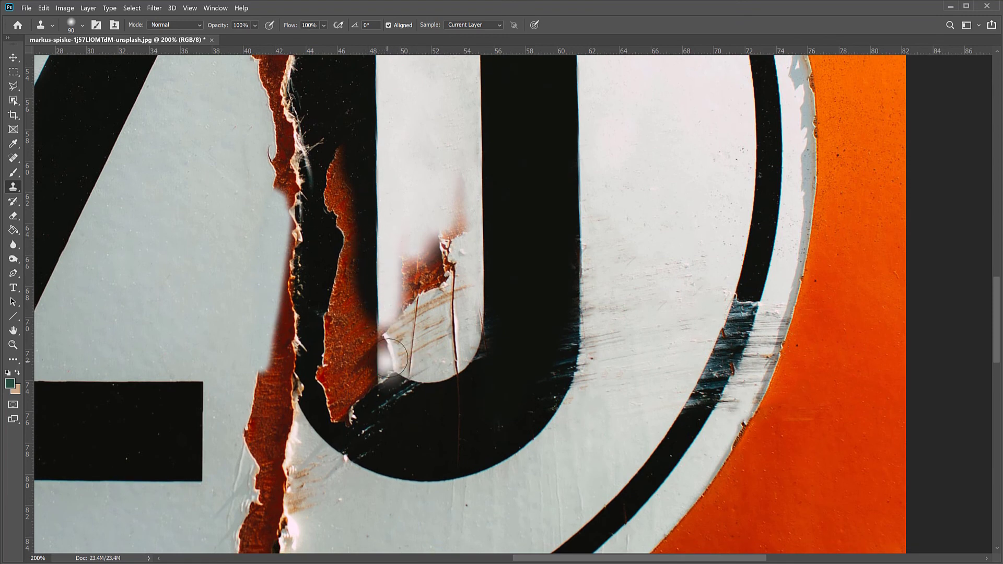
mouse_move(427, 217)
mouse_down()
mouse_move(429, 292)
mouse_move(408, 251)
mouse_move(410, 308)
mouse_up()
mouse_move(442, 176)
mouse_down()
mouse_move(442, 258)
mouse_move(450, 196)
mouse_move(441, 302)
mouse_move(425, 212)
mouse_up()
Clone clean black over the orange tear and loose fibres inside the 0's left stroke.
scroll(425, 213, up, 5)
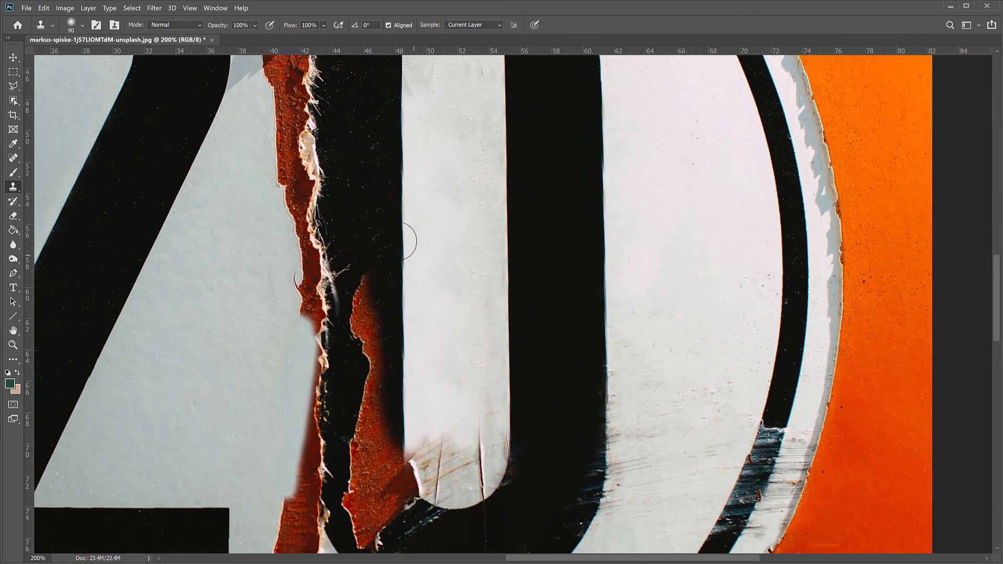
mouse_move(350, 166)
mouse_down()
mouse_move(359, 273)
mouse_move(365, 228)
mouse_move(357, 349)
mouse_move(370, 282)
mouse_move(370, 381)
mouse_move(369, 334)
mouse_move(361, 356)
mouse_up()
drag(343, 190, 340, 264)
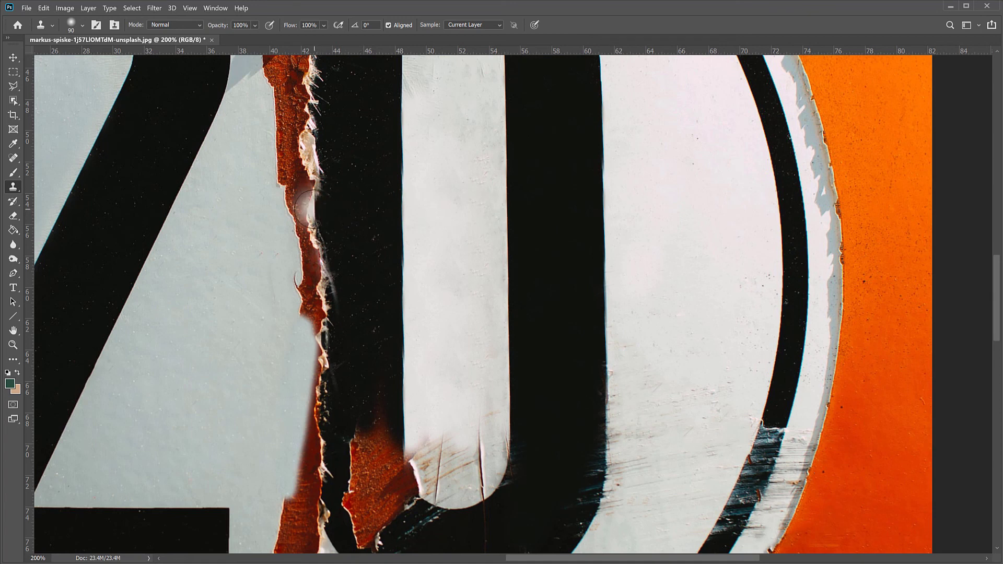
mouse_move(305, 389)
mouse_down()
mouse_move(301, 438)
mouse_move(313, 490)
mouse_move(316, 458)
mouse_up()
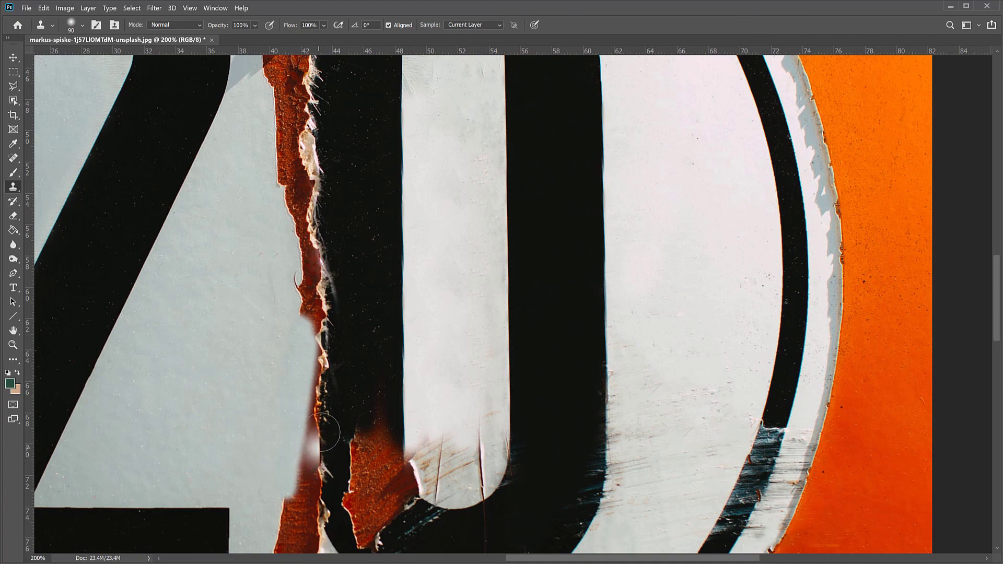
scroll(316, 449, up, 5)
scroll(324, 401, down, 5)
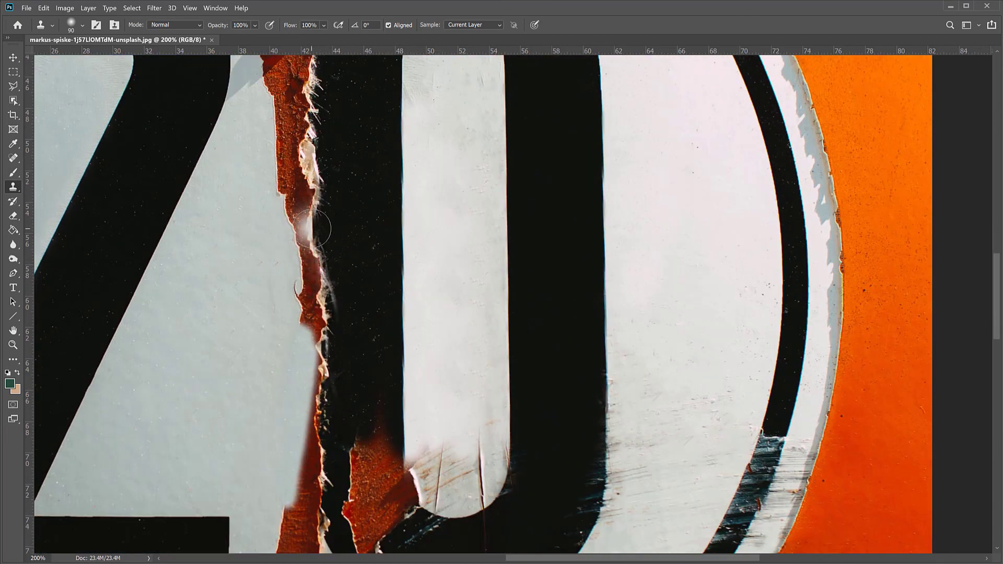
Compare the 0's stroke widths using a rectangular selection, place a vertical guide for the left stroke's outer edge, and clear the selection.
click(14, 71)
drag(508, 171, 370, 232)
drag(30, 225, 307, 277)
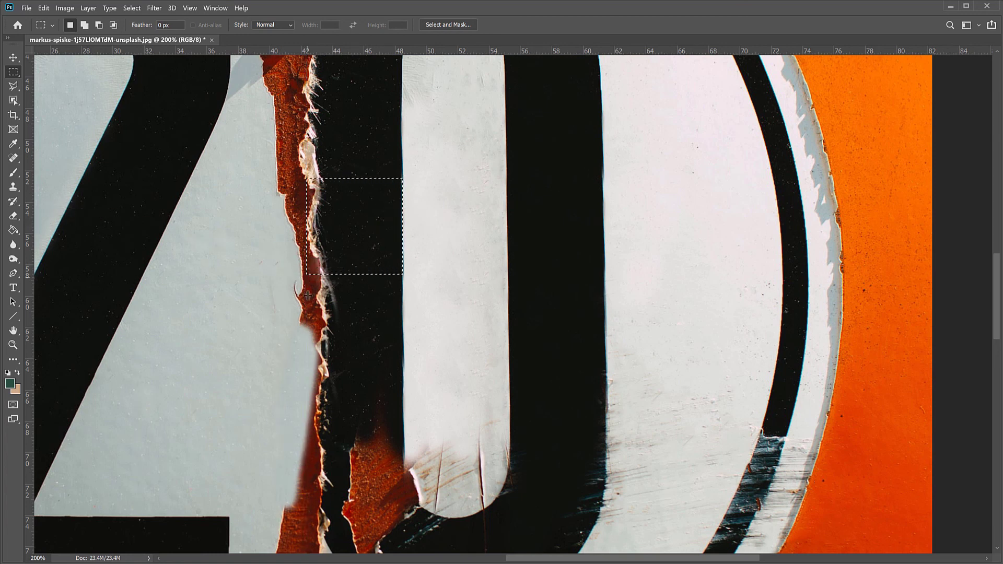
click(374, 240)
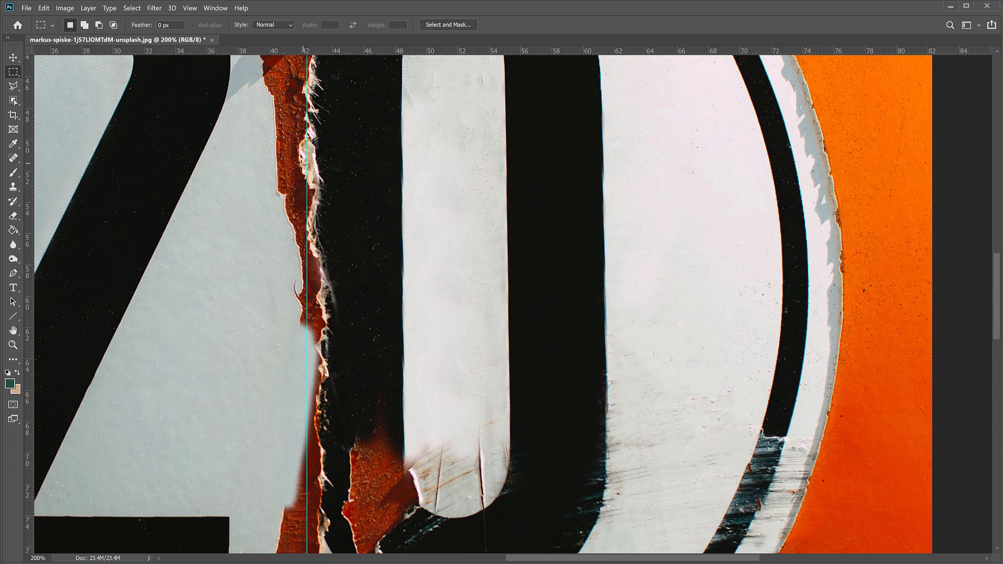
Rebuild the outer edge of the 0's left stroke along the guide with the Clone Stamp, covering the torn paper with white and black.
click(12, 189)
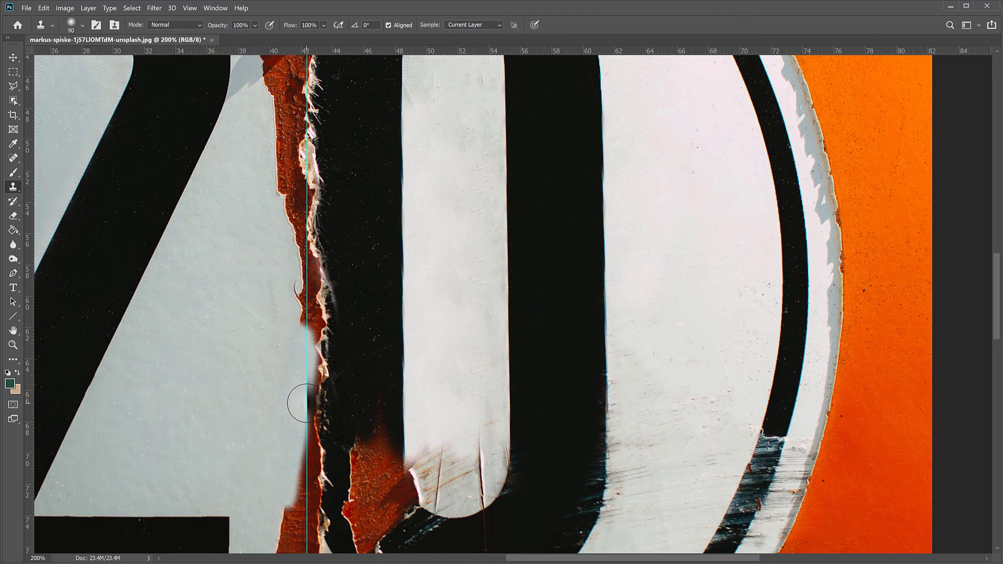
drag(305, 403, 305, 176)
drag(327, 261, 324, 399)
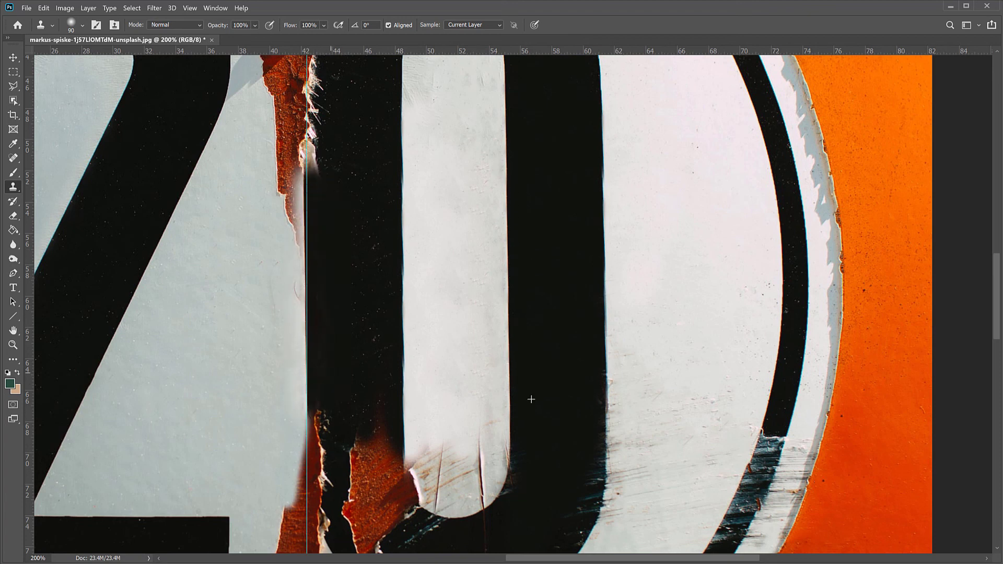
drag(322, 240, 309, 118)
scroll(502, 303, up, 4)
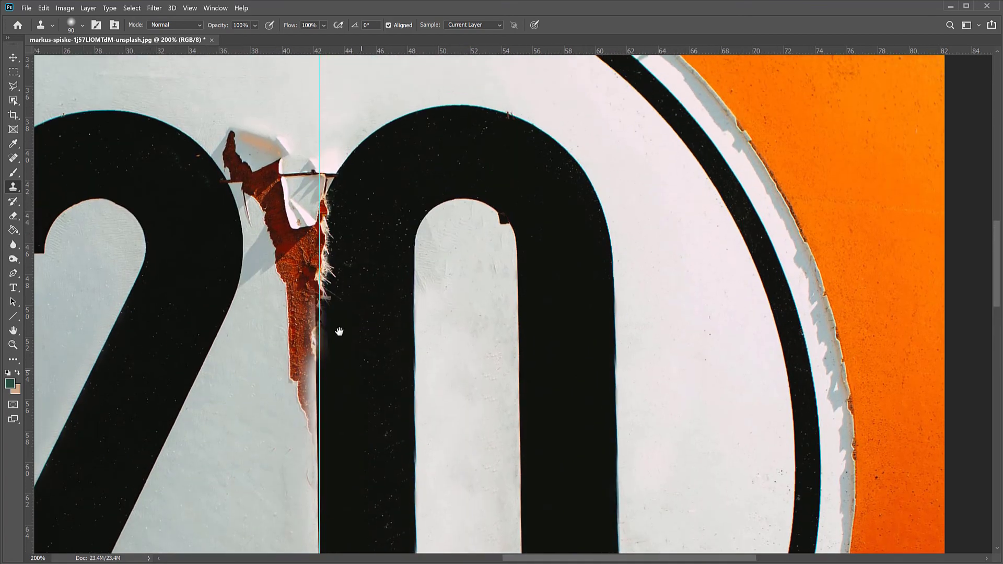
mouse_move(334, 314)
mouse_down()
mouse_move(324, 479)
mouse_move(330, 298)
mouse_move(326, 442)
mouse_up()
Continue the 0's left stroke downward over the torn area and clone clean black over the specks inside it.
scroll(350, 365, down, 6)
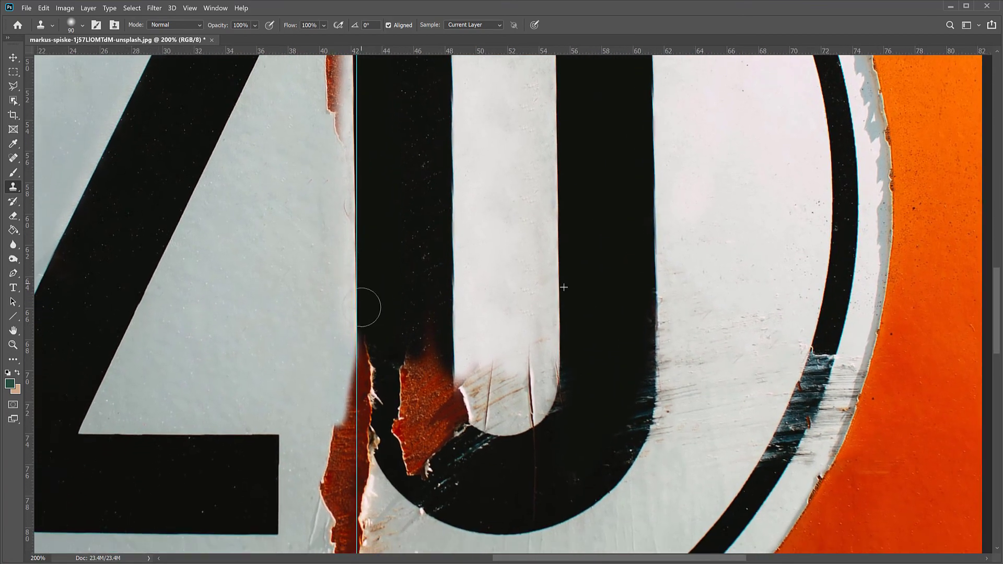
mouse_move(361, 375)
mouse_down()
mouse_move(366, 351)
mouse_move(372, 373)
mouse_move(395, 217)
mouse_move(409, 297)
mouse_move(416, 145)
mouse_move(408, 320)
mouse_move(408, 238)
mouse_move(416, 370)
mouse_up()
scroll(399, 213, up, 2)
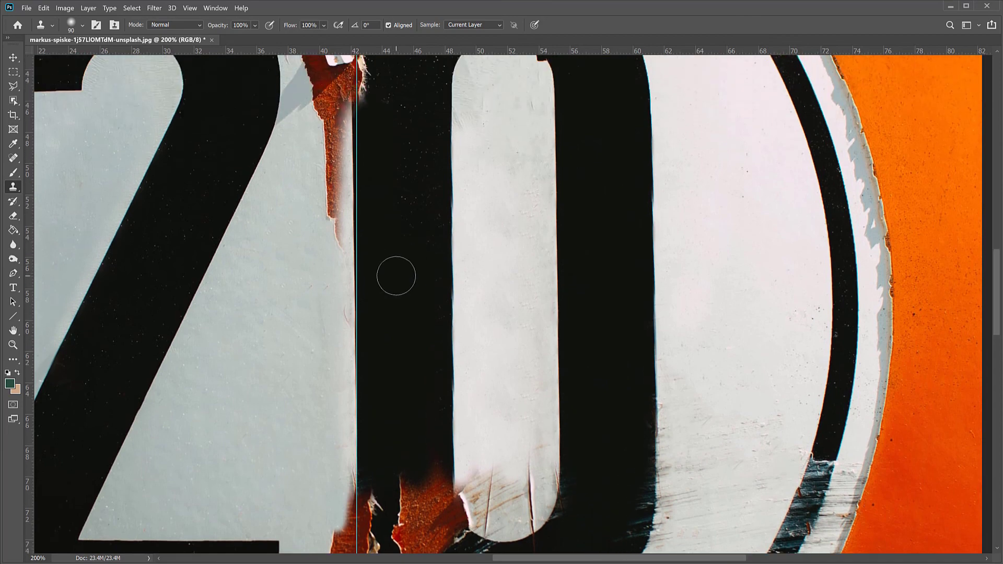
scroll(405, 206, up, 2)
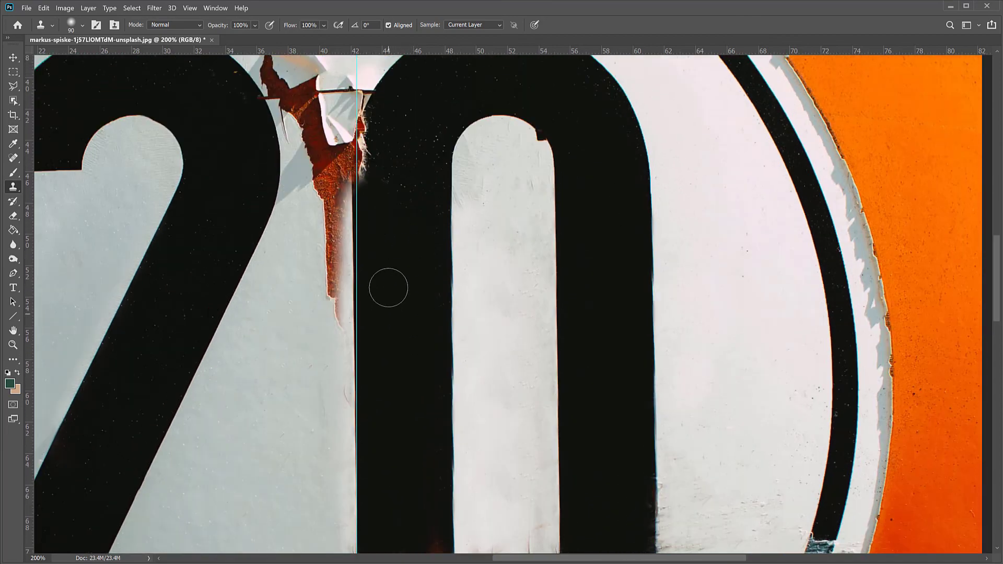
mouse_move(412, 211)
mouse_down()
mouse_move(397, 191)
mouse_move(397, 230)
mouse_move(436, 295)
mouse_move(431, 326)
mouse_up()
Clone clean white over the tear and peeled paper between the 2 and the 0.
key(ctrl+0)
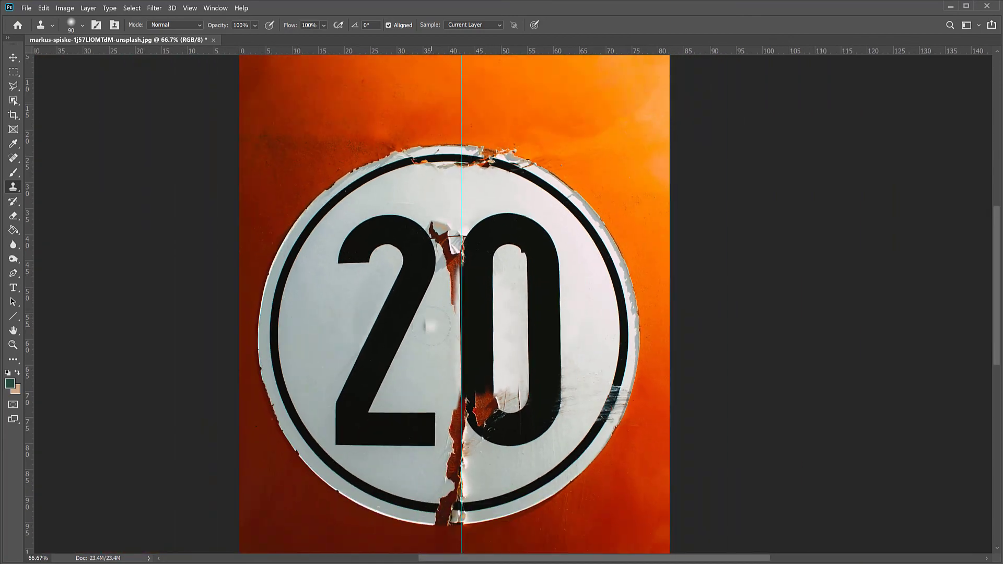
key(ctrl+1)
drag(455, 444, 472, 448)
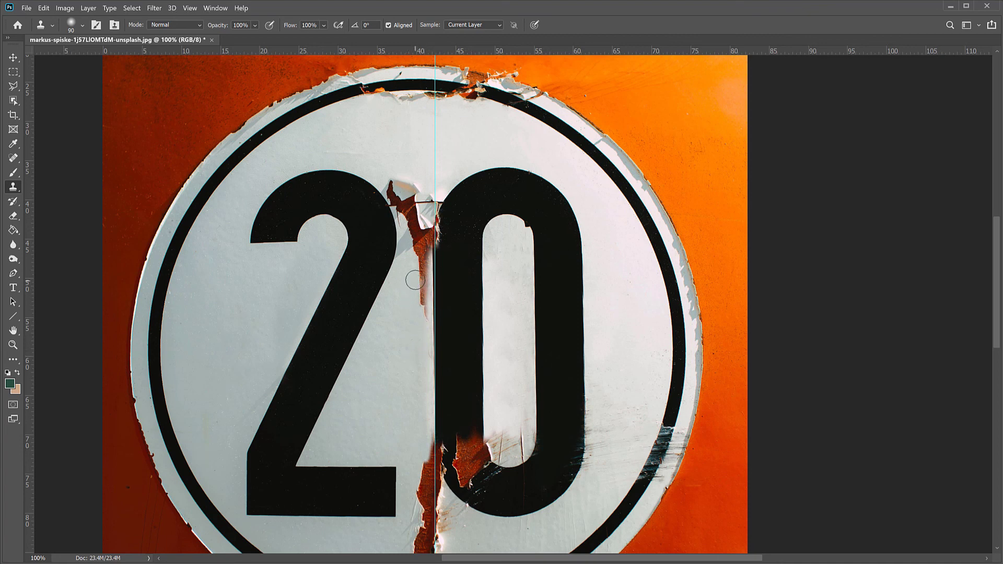
mouse_move(415, 280)
mouse_down()
mouse_move(415, 190)
mouse_move(421, 270)
mouse_move(416, 203)
mouse_move(427, 198)
mouse_move(418, 307)
mouse_up()
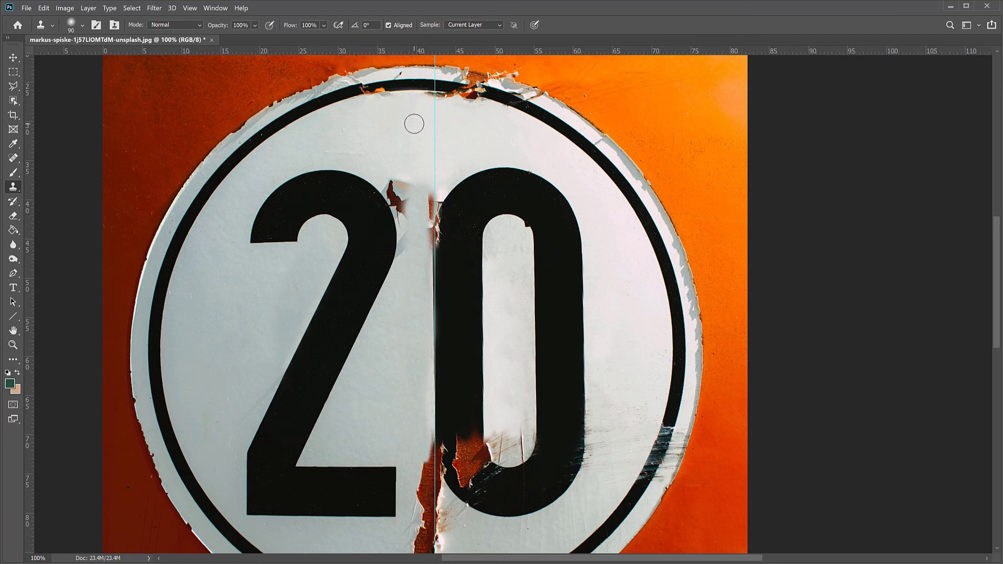
Inspect the remaining tears at the sign's lower rim and around the two digits.
key(ctrl+plus)
drag(442, 157, 473, 218)
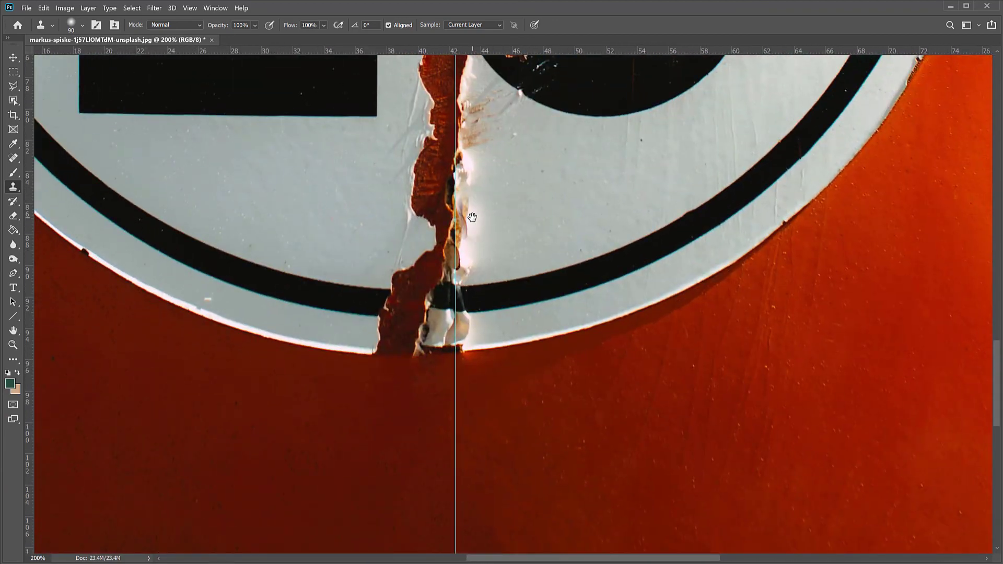
key(ctrl+minus)
key(ctrl+minus)
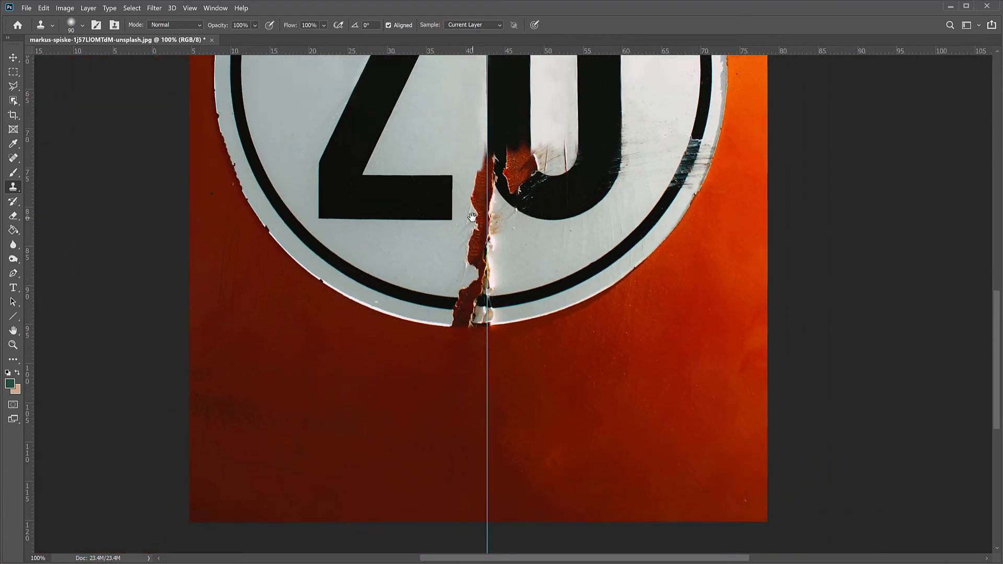
key(ctrl+plus)
scroll(527, 183, up, 8)
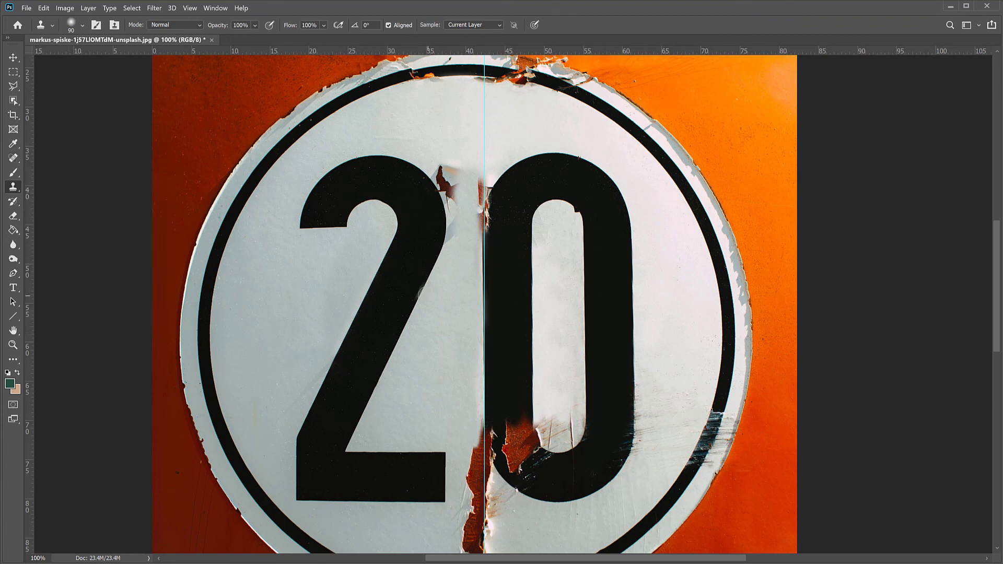
scroll(428, 297, down, 2)
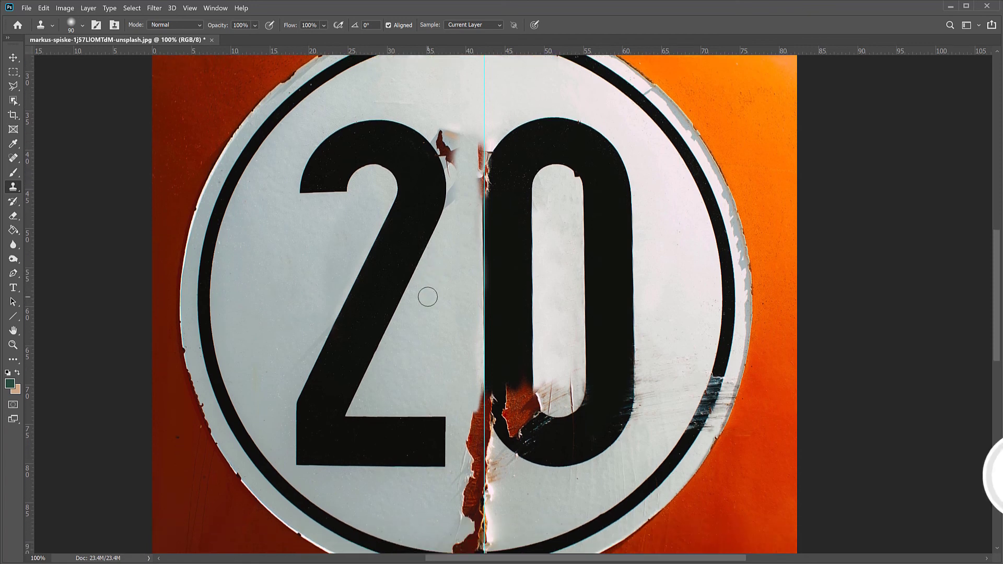